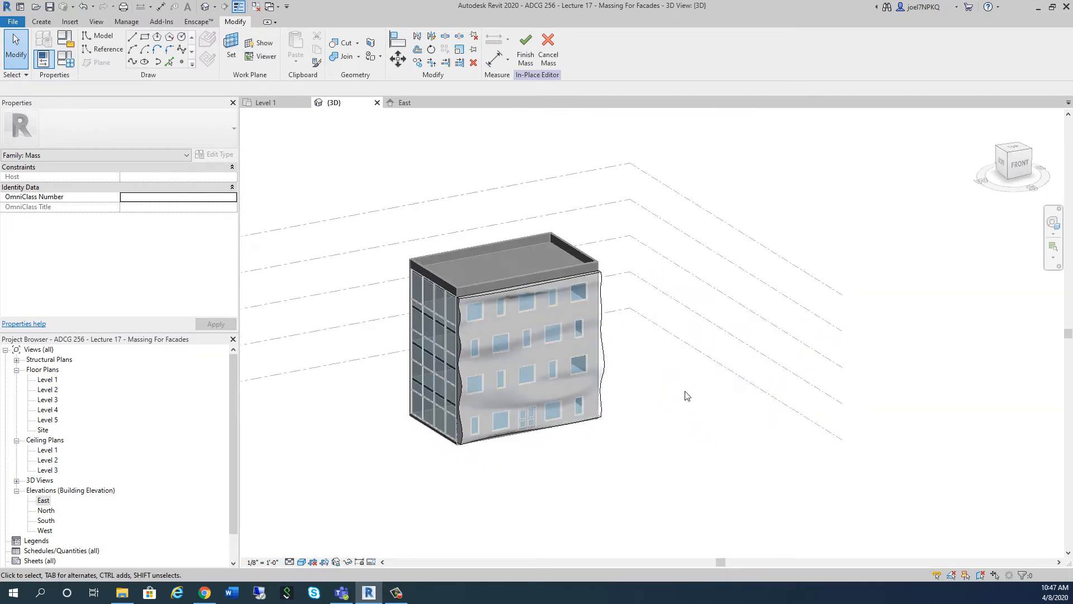
Display the 3D view in Hidden Line style, finish the in-place mass and save the project
{"action": "scroll", "coordinate": [642, 458], "scroll_direction": "up", "scroll_amount": 2}
{"action": "key", "text": "h"}
{"action": "key", "text": "l"}
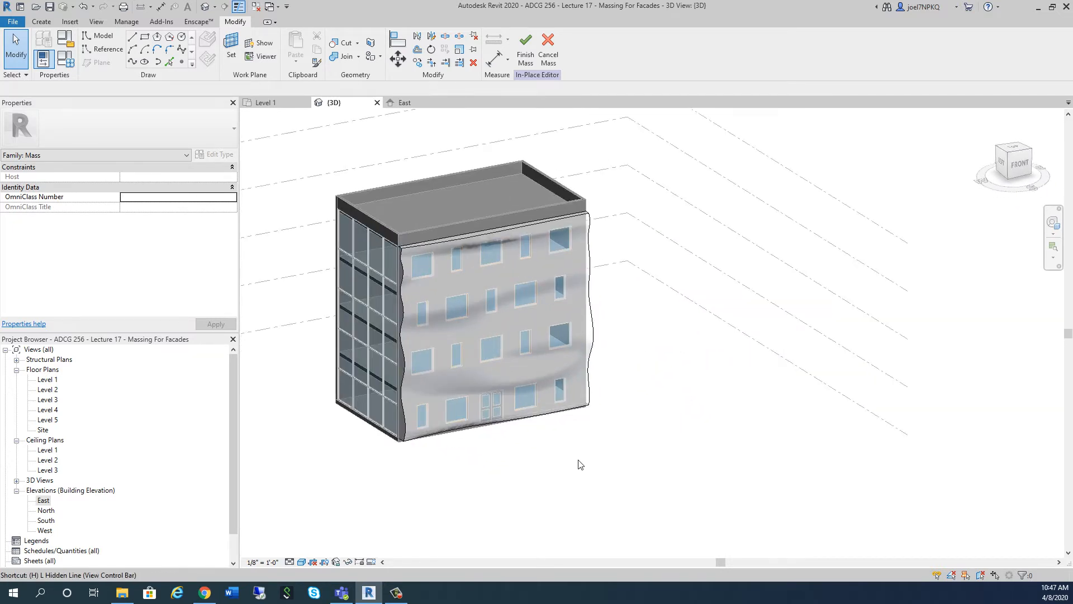
{"action": "left_click", "coordinate": [525, 49]}
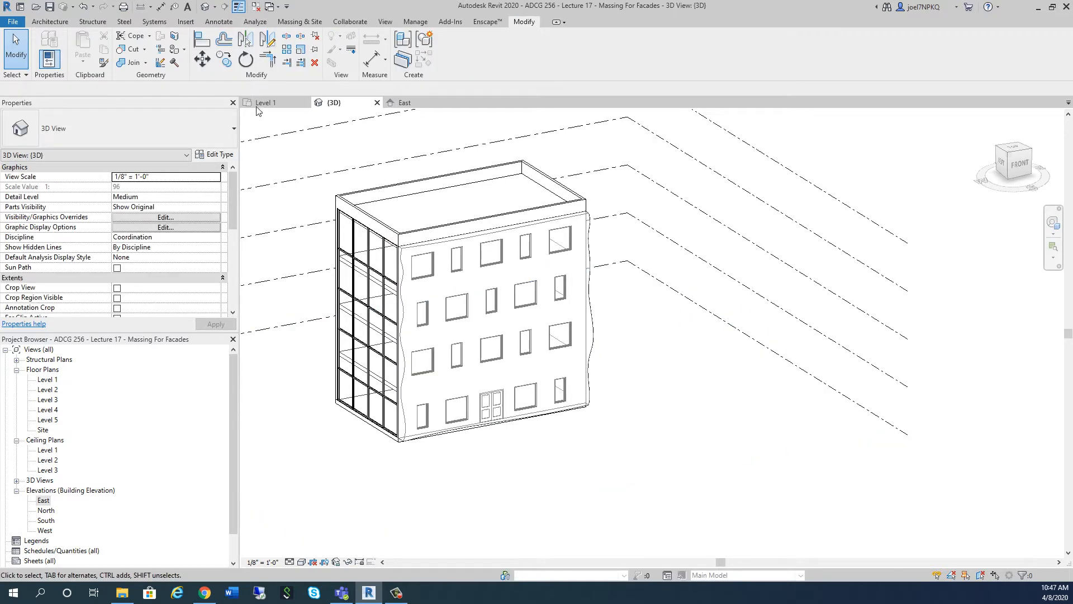
{"action": "left_click", "coordinate": [50, 8]}
Orbit the building to show the wavy facade and the opposite side wall, and display the 3D view shaded
{"action": "middle_click_drag", "start_coordinate": [691, 505], "coordinate": [539, 479], "text": "shift"}
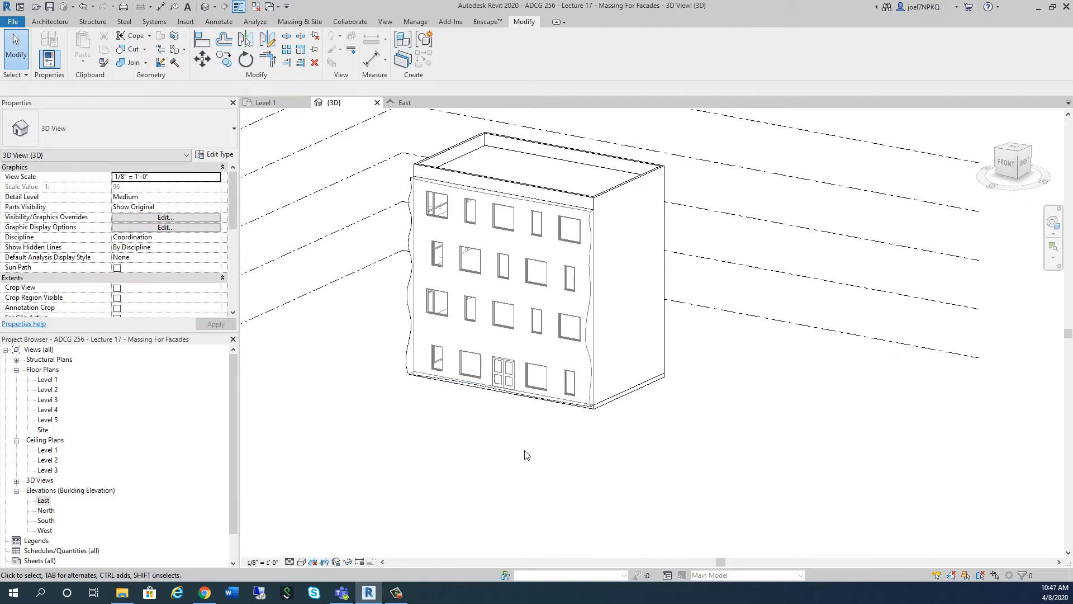
{"action": "key", "text": "r"}
{"action": "key", "text": "r"}
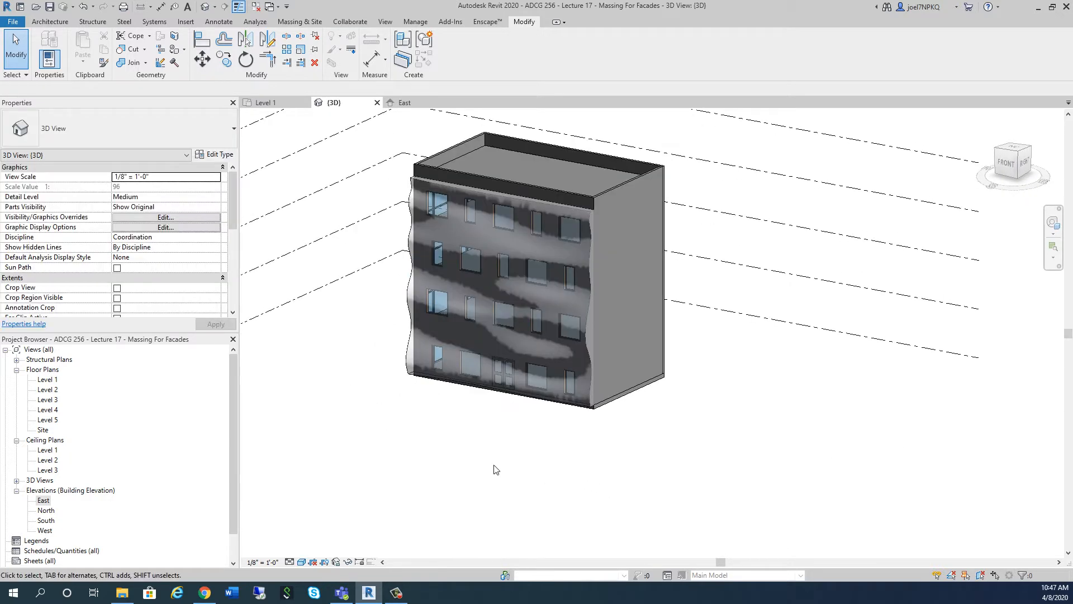
Open the South elevation and set its detail level to Fine and its visual style to Wireframe
{"action": "double_click", "coordinate": [49, 521]}
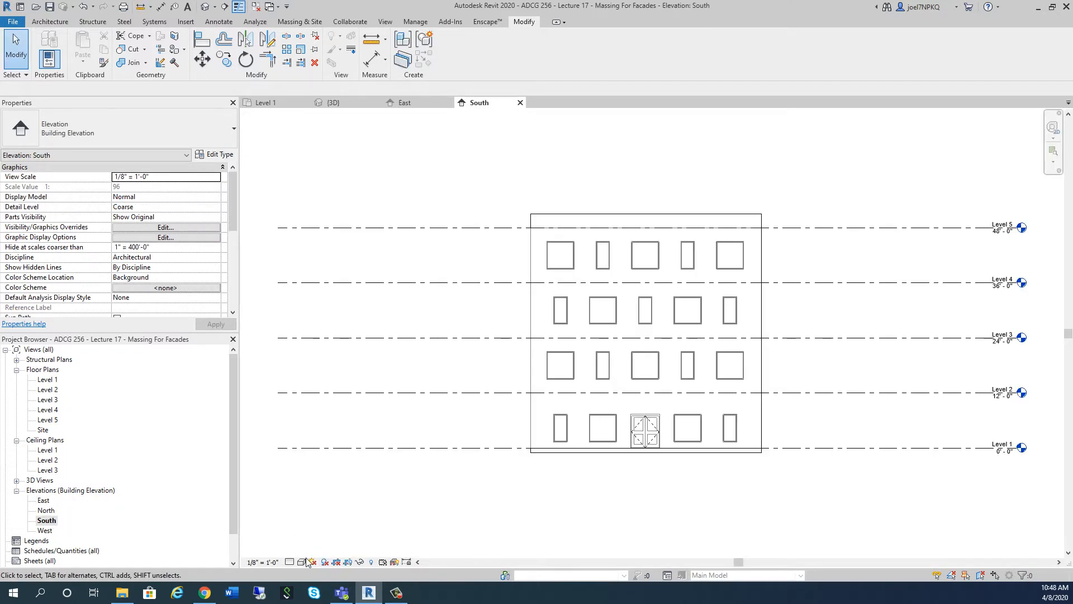
{"action": "left_click", "coordinate": [289, 561]}
{"action": "left_click", "coordinate": [302, 551]}
{"action": "left_click", "coordinate": [302, 562]}
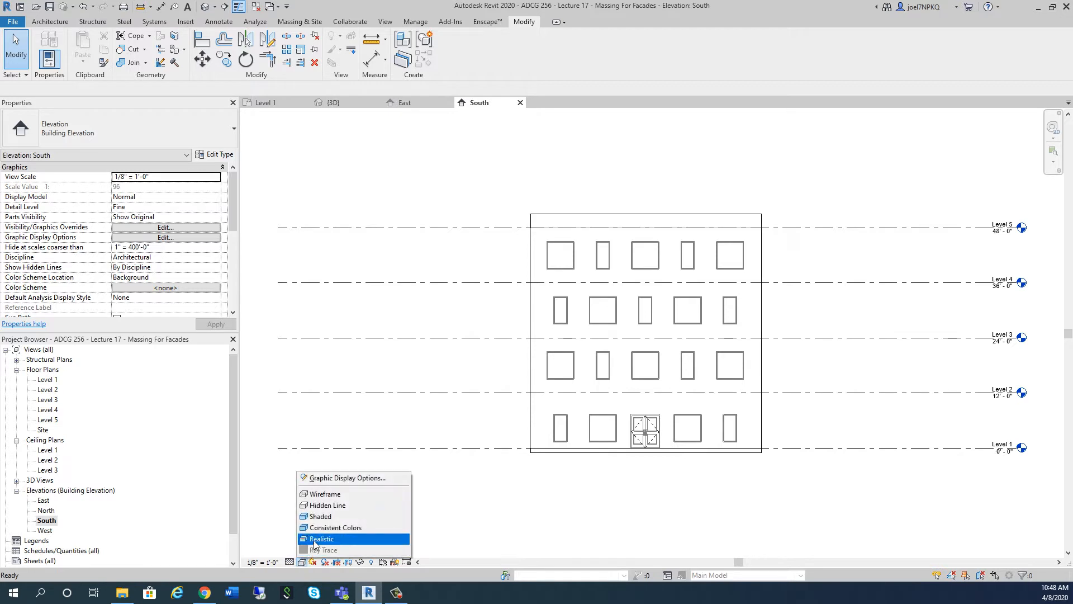
{"action": "left_click", "coordinate": [339, 494]}
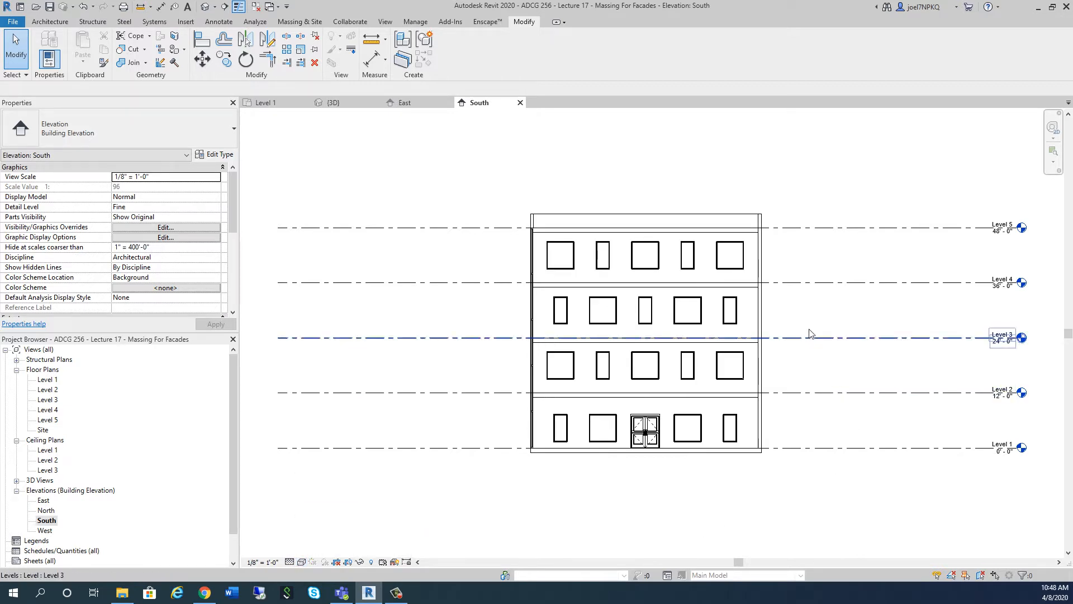
Return to the 3D view and open the wavy facade mass for in-place editing
{"action": "left_click", "coordinate": [334, 103]}
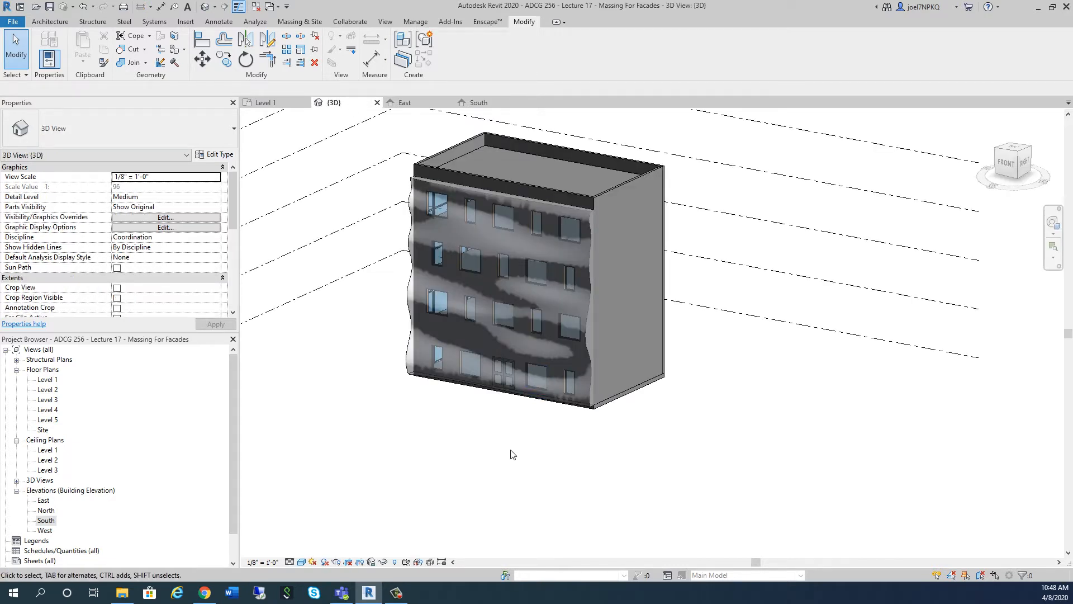
{"action": "left_click", "coordinate": [405, 353]}
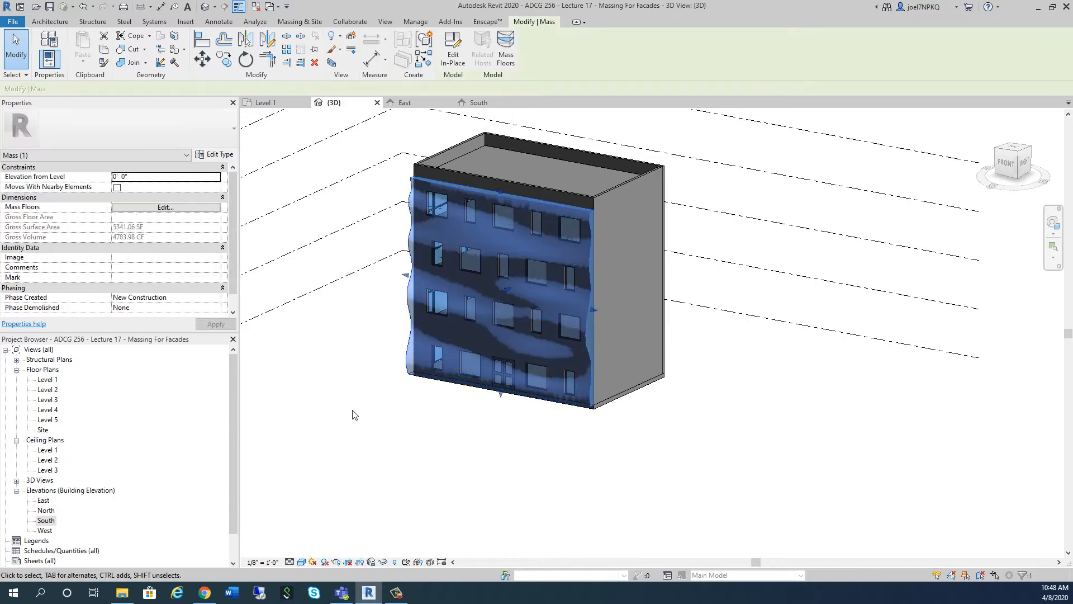
{"action": "left_click", "coordinate": [457, 59]}
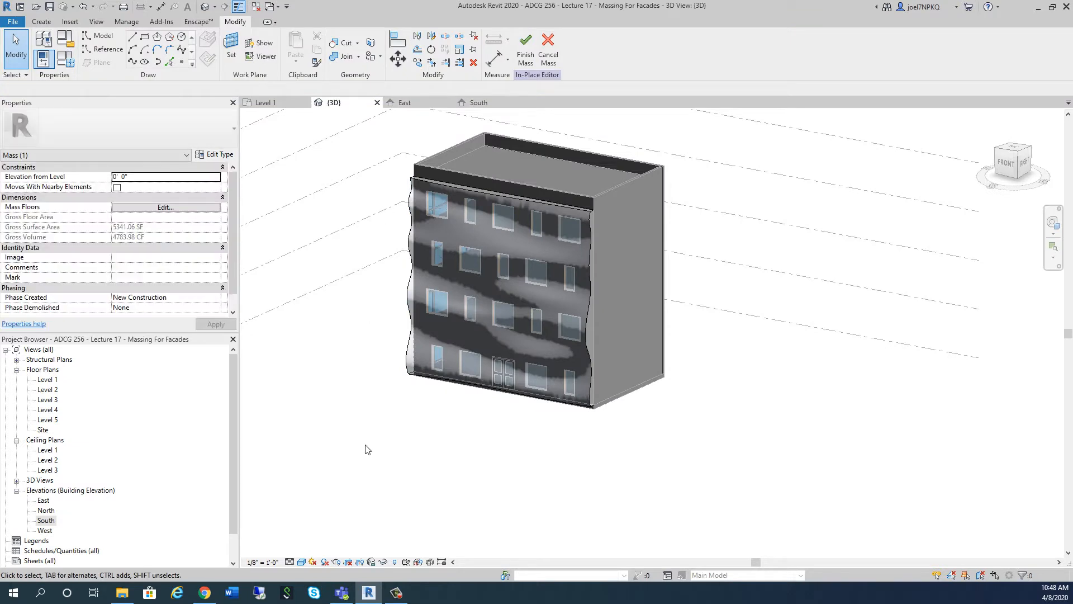
Return to the South elevation in mass editing mode and reapply Fine detail and the Wireframe visual style
{"action": "double_click", "coordinate": [47, 521]}
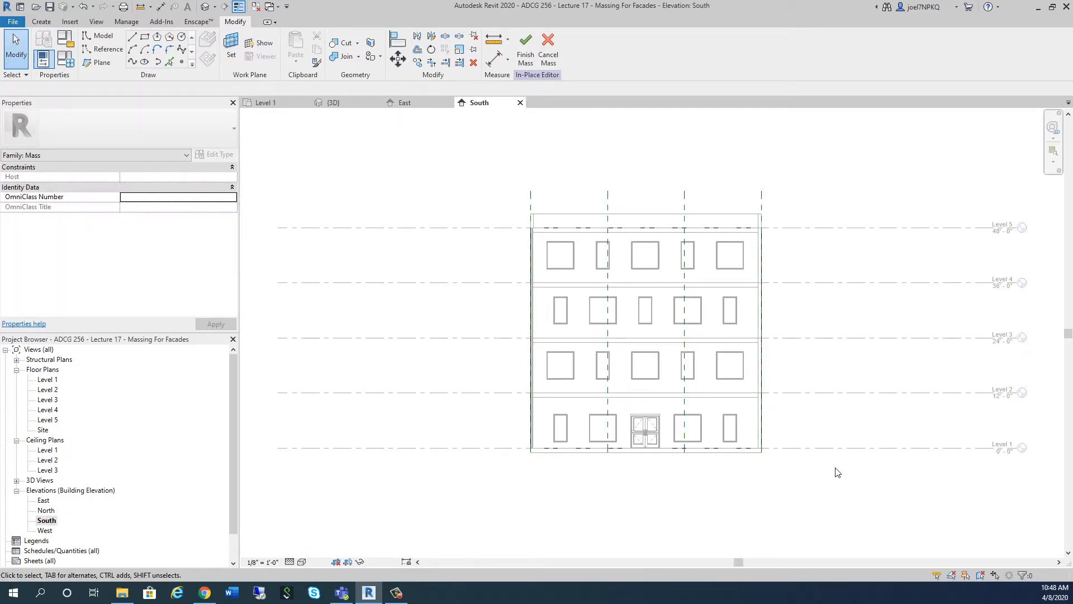
{"action": "scroll", "coordinate": [512, 515], "scroll_direction": "up", "scroll_amount": 1}
{"action": "left_click", "coordinate": [290, 562]}
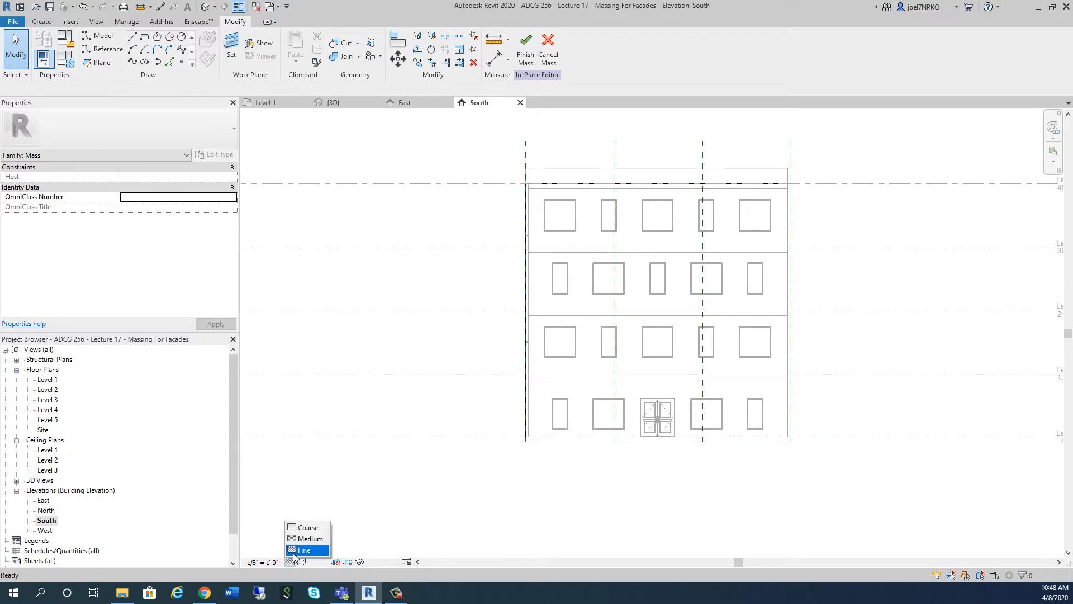
{"action": "left_click", "coordinate": [302, 562]}
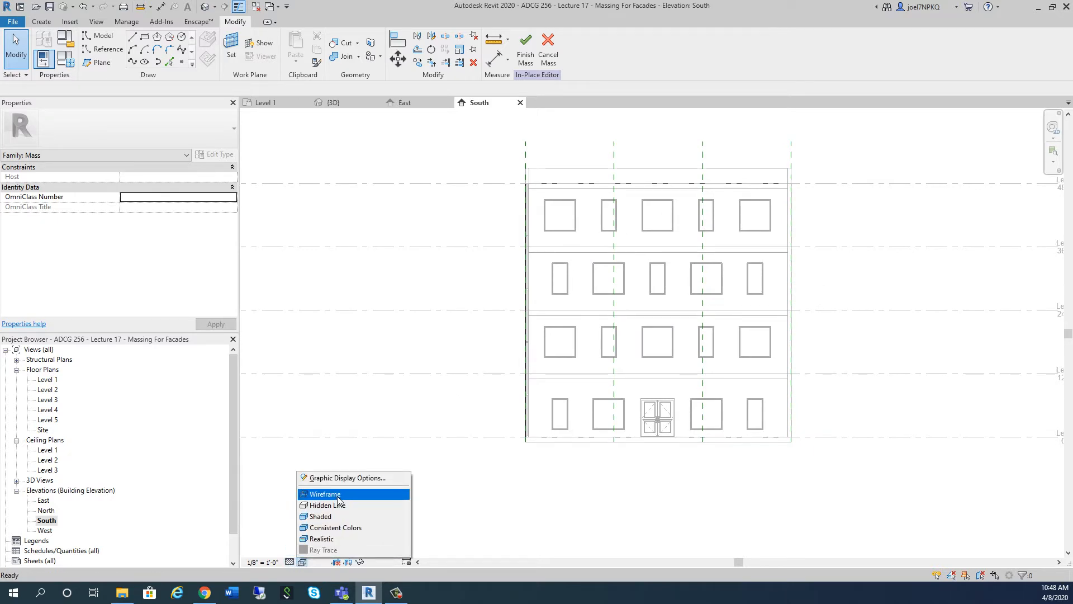
{"action": "left_click", "coordinate": [337, 495]}
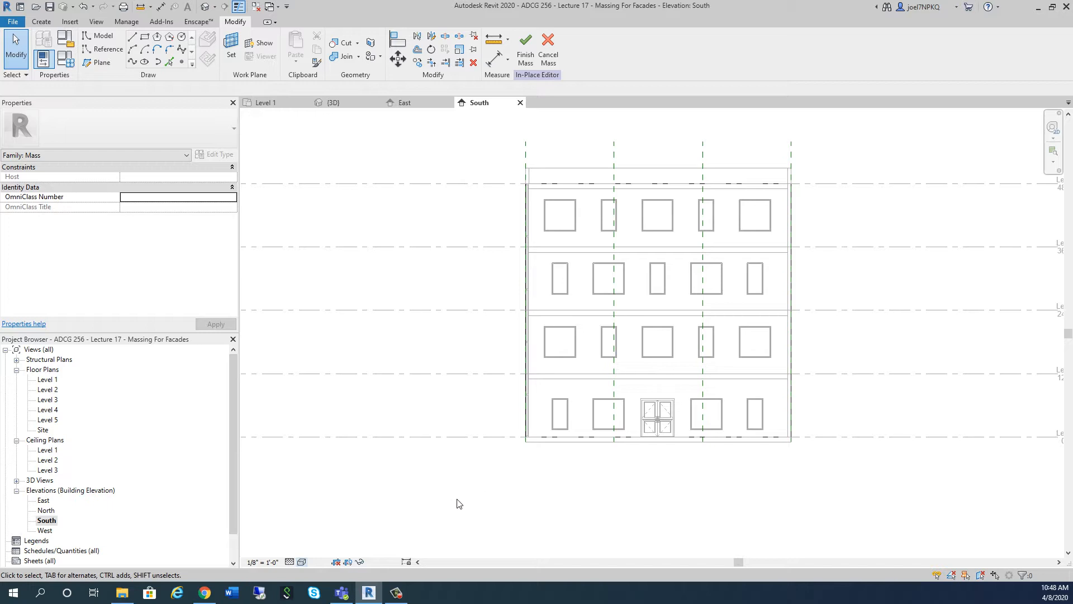
{"action": "middle_click_drag", "start_coordinate": [505, 509], "coordinate": [429, 538]}
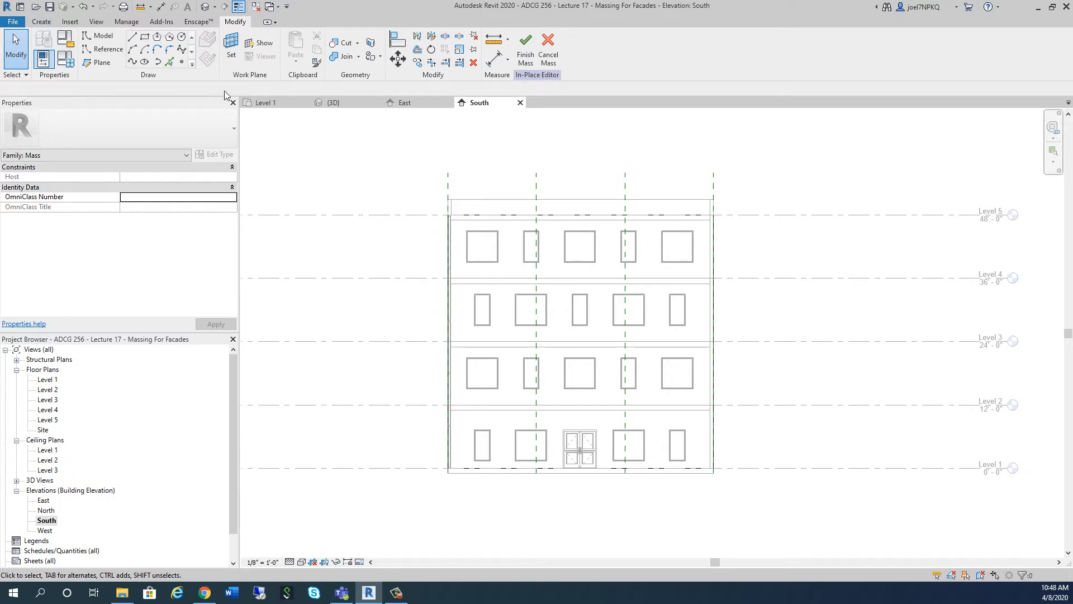
Set the work plane to Reference Plane : Building Face and show it in the South elevation
{"action": "left_click", "coordinate": [232, 46]}
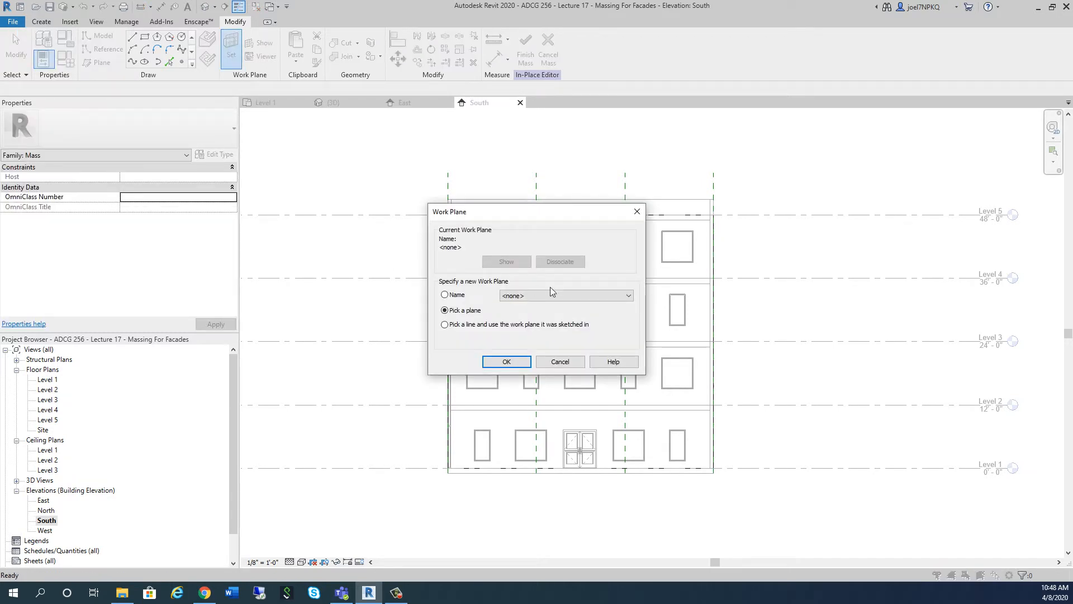
{"action": "left_click", "coordinate": [623, 297]}
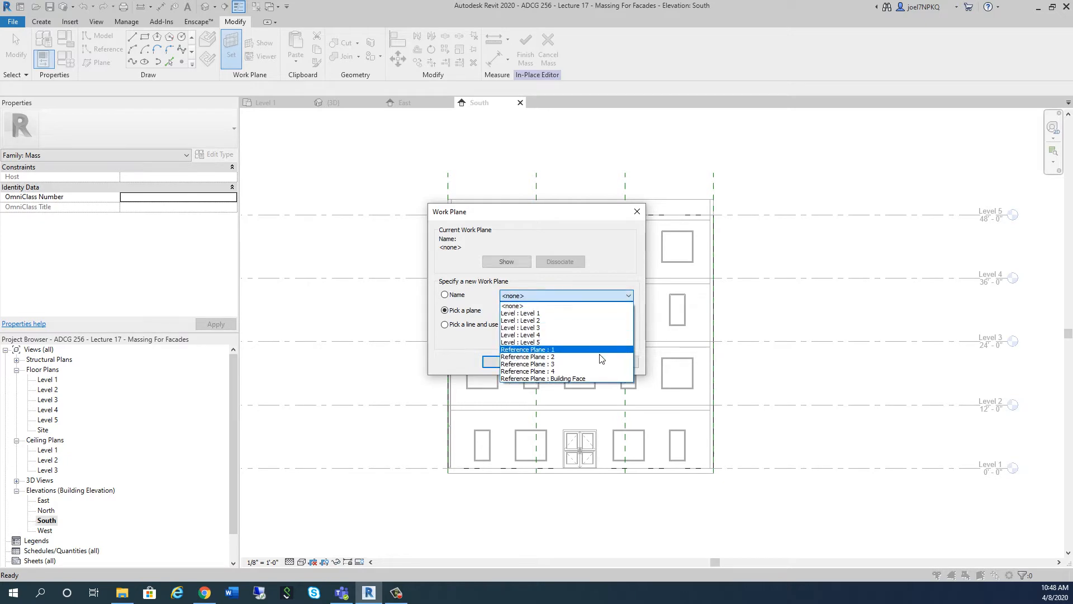
{"action": "left_click", "coordinate": [588, 379]}
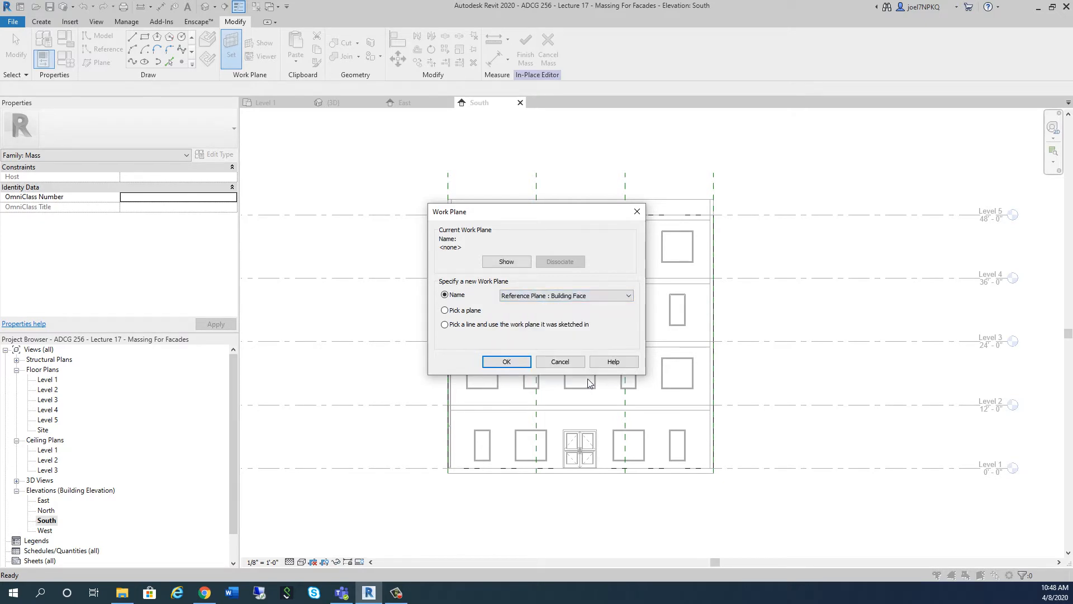
{"action": "left_click", "coordinate": [506, 362]}
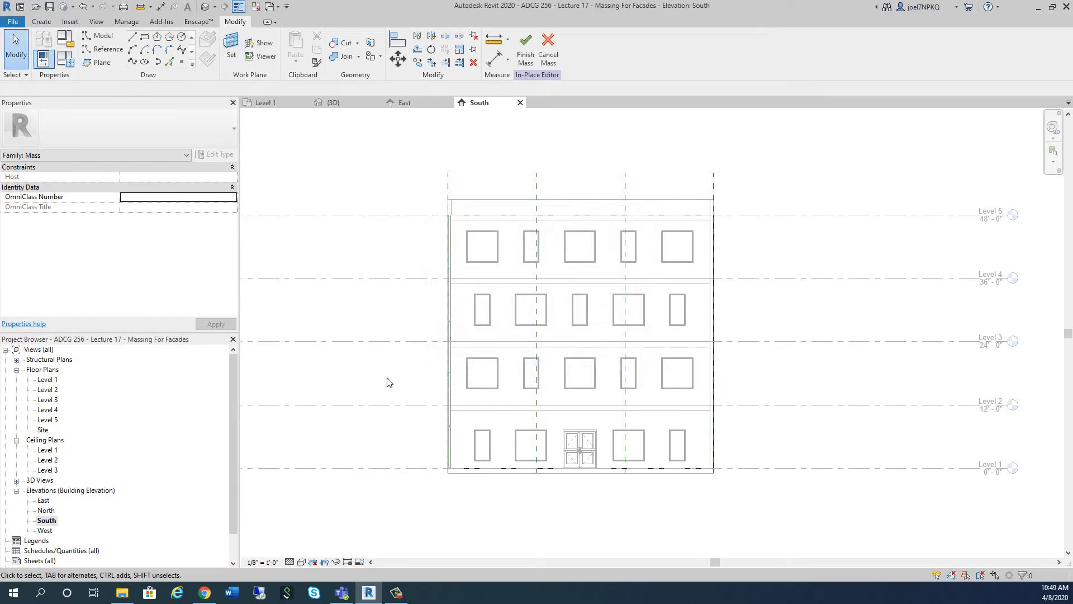
{"action": "left_click", "coordinate": [260, 43]}
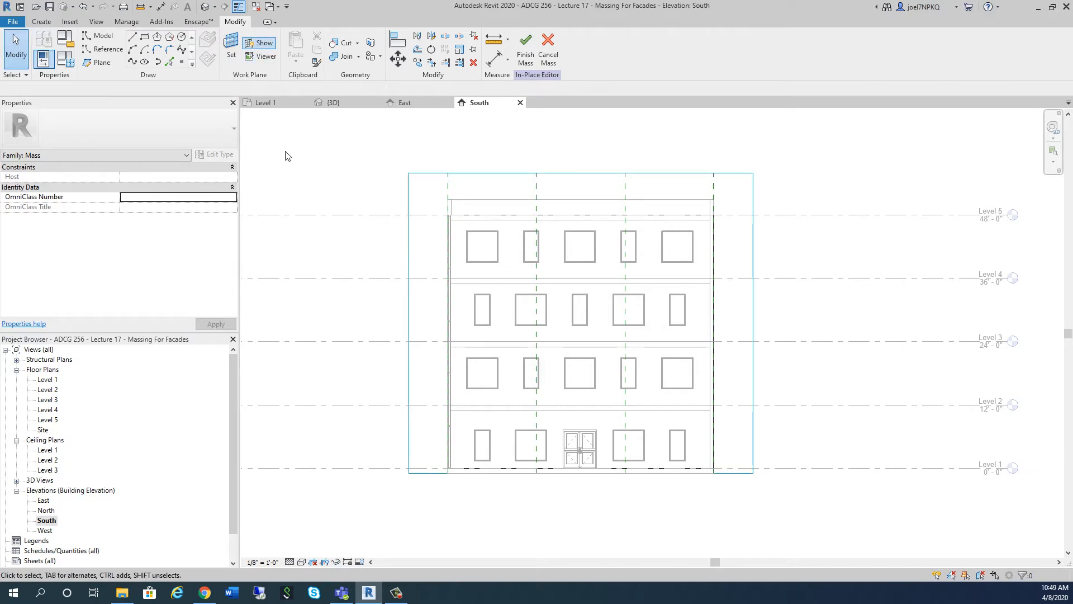
Start rectangular model lines on the Building Face work plane for the facade's upper-left corner
{"action": "left_click", "coordinate": [105, 37]}
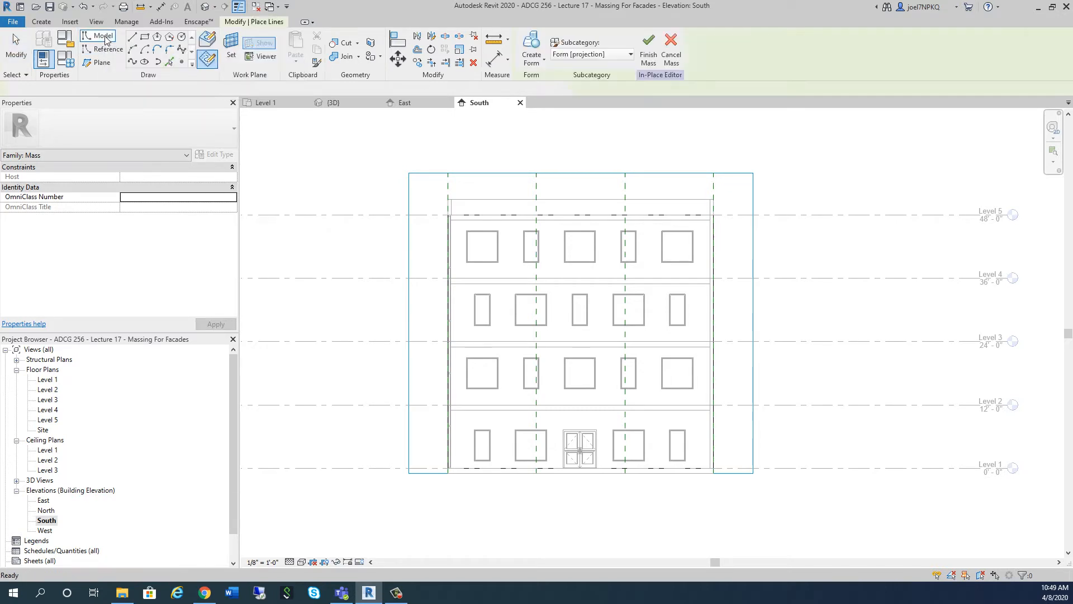
{"action": "left_click", "coordinate": [146, 38]}
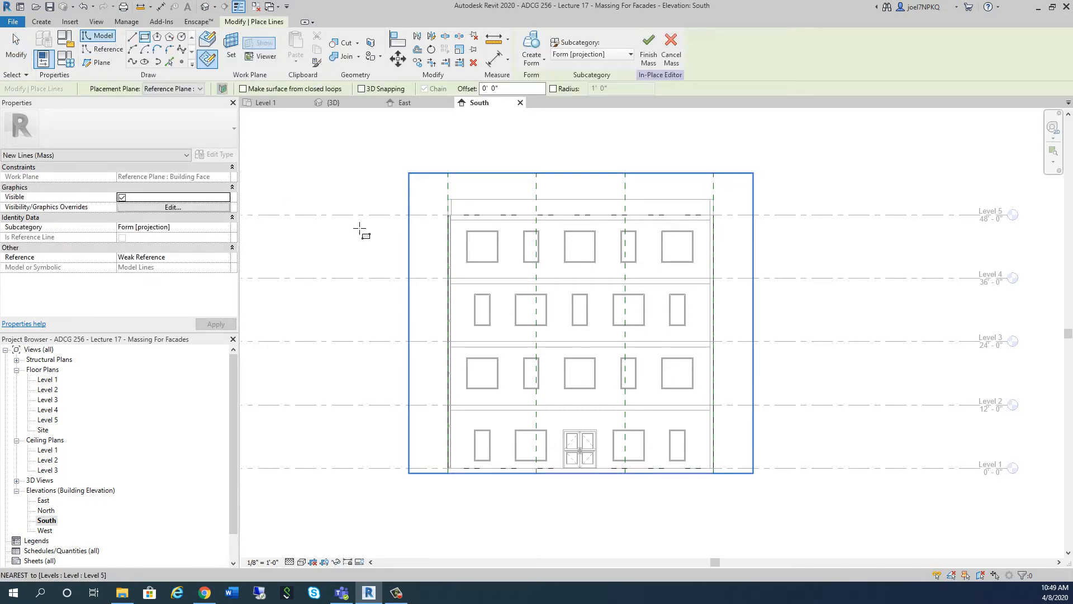
{"action": "scroll", "coordinate": [478, 226], "scroll_direction": "up", "scroll_amount": 3}
{"action": "scroll", "coordinate": [439, 277], "scroll_direction": "down", "scroll_amount": 4}
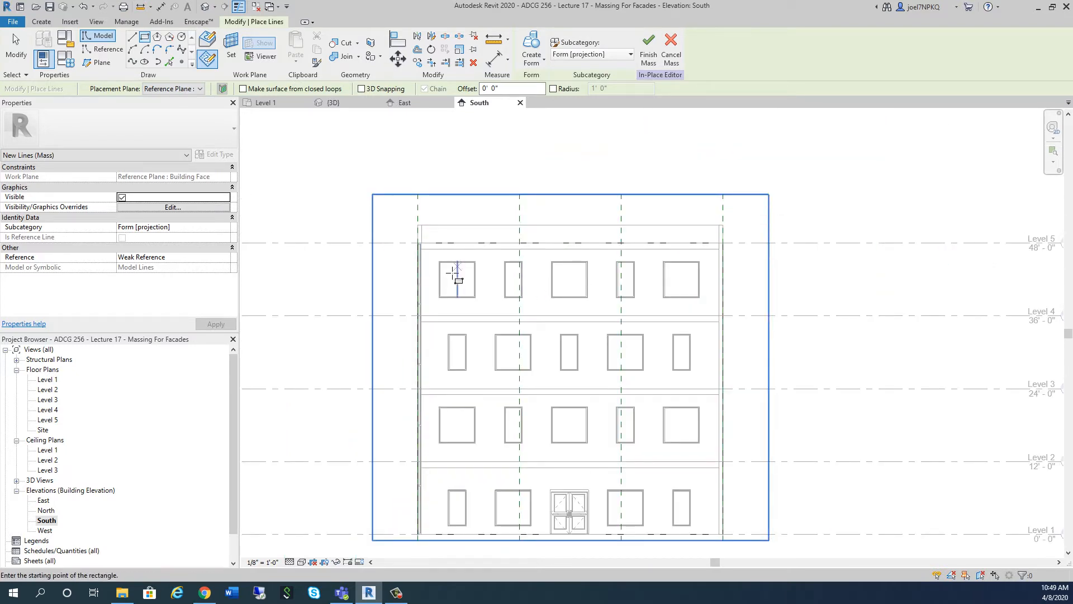
{"action": "scroll", "coordinate": [417, 260], "scroll_direction": "up", "scroll_amount": 3}
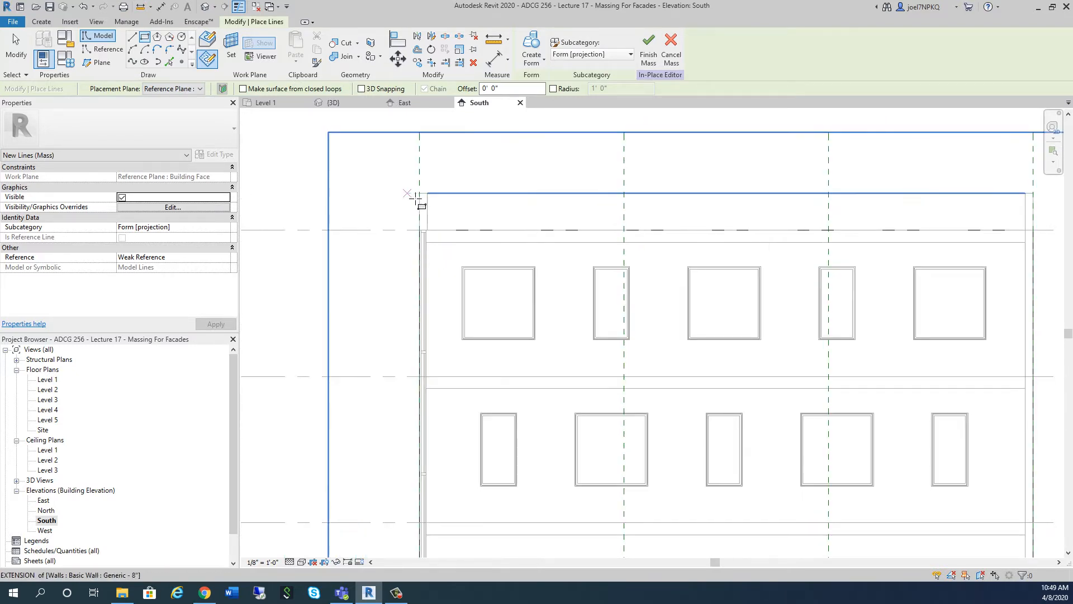
{"action": "scroll", "coordinate": [414, 268], "scroll_direction": "down", "scroll_amount": 2}
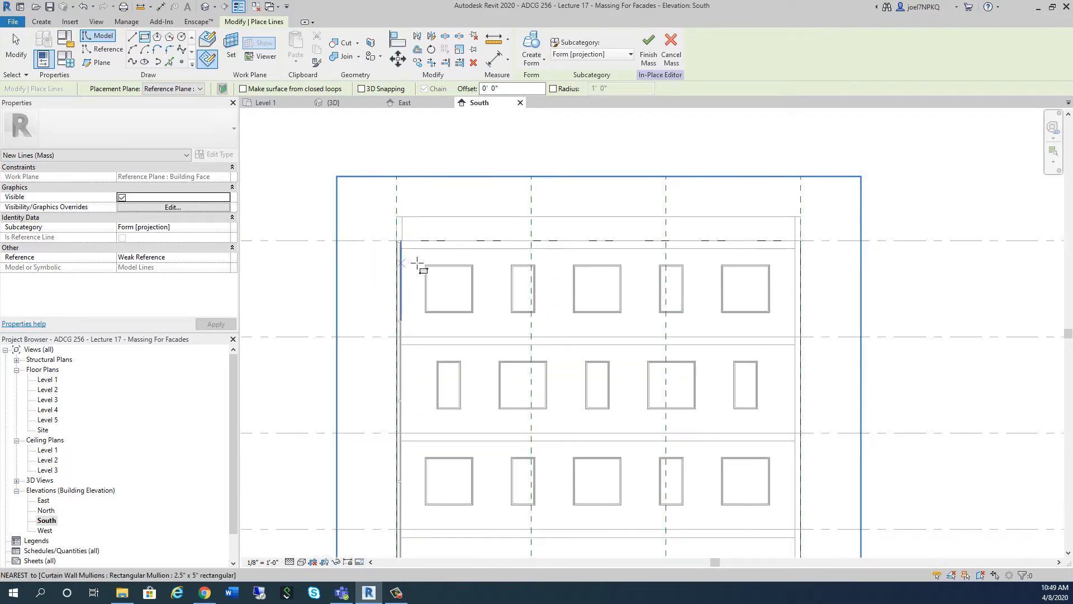
{"action": "scroll", "coordinate": [414, 260], "scroll_direction": "up", "scroll_amount": 6}
{"action": "scroll", "coordinate": [410, 249], "scroll_direction": "up", "scroll_amount": 1}
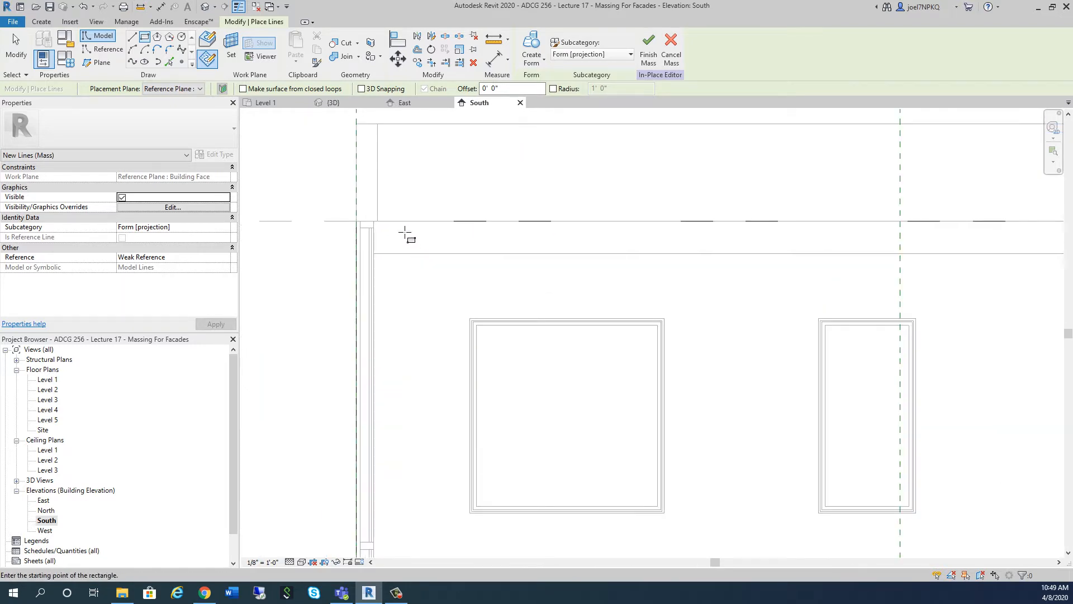
{"action": "left_click", "coordinate": [361, 227]}
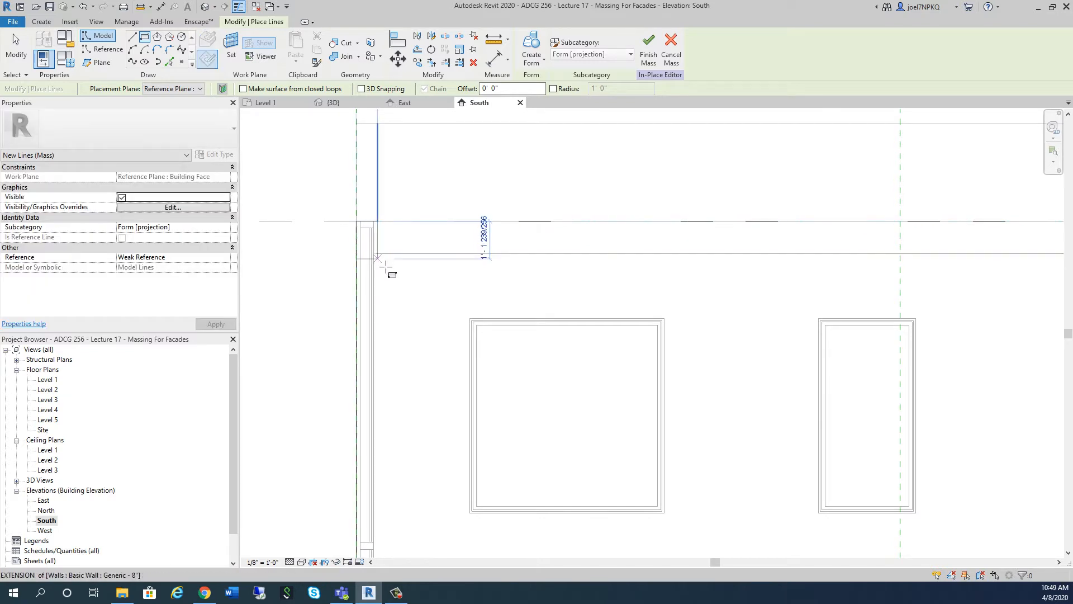
{"action": "scroll", "coordinate": [390, 284], "scroll_direction": "down", "scroll_amount": 2}
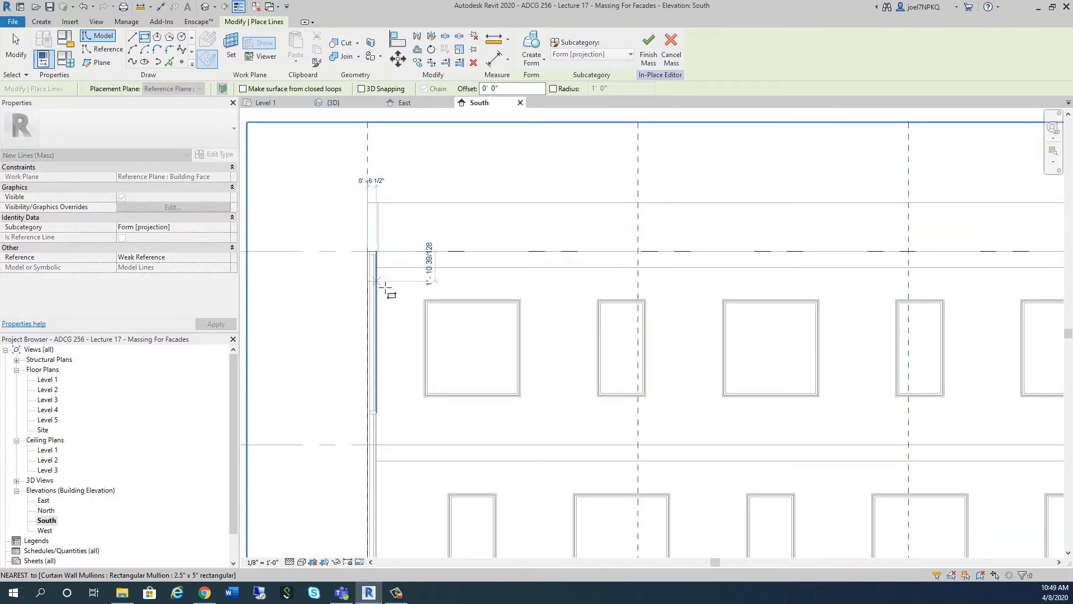
{"action": "scroll", "coordinate": [386, 288], "scroll_direction": "up", "scroll_amount": 5}
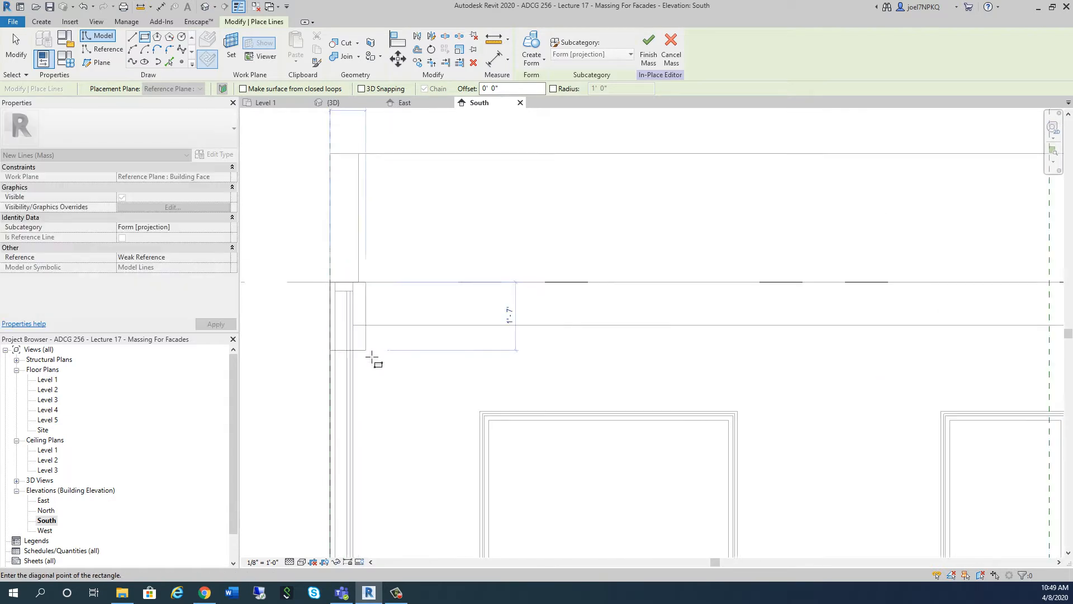
{"action": "scroll", "coordinate": [372, 357], "scroll_direction": "down", "scroll_amount": 1}
{"action": "scroll", "coordinate": [363, 356], "scroll_direction": "up", "scroll_amount": 3}
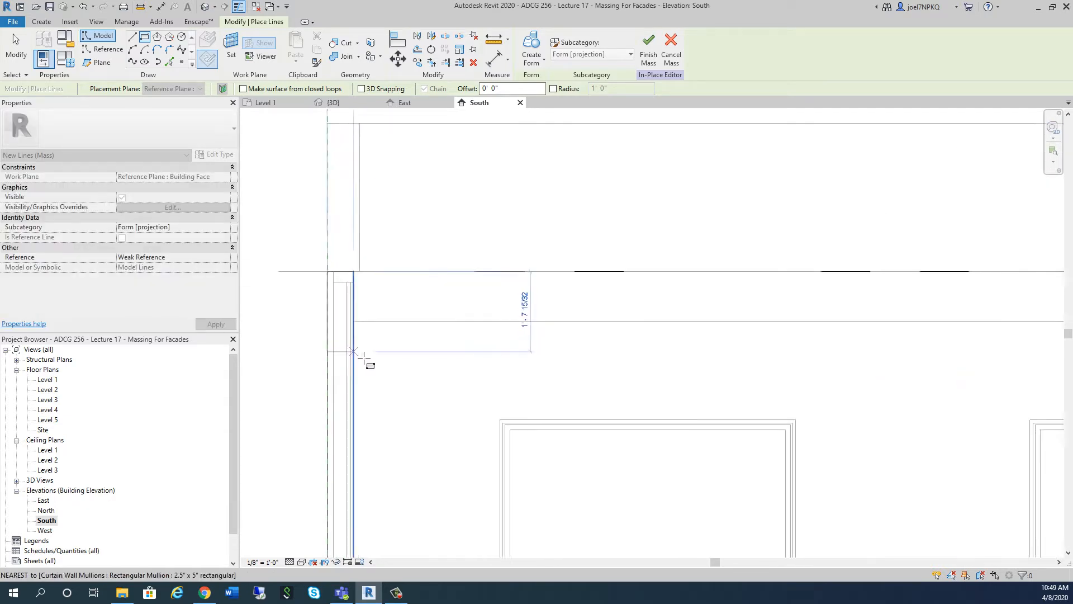
{"action": "scroll", "coordinate": [361, 359], "scroll_direction": "down", "scroll_amount": 2}
{"action": "middle_click_drag", "start_coordinate": [360, 364], "coordinate": [352, 407]}
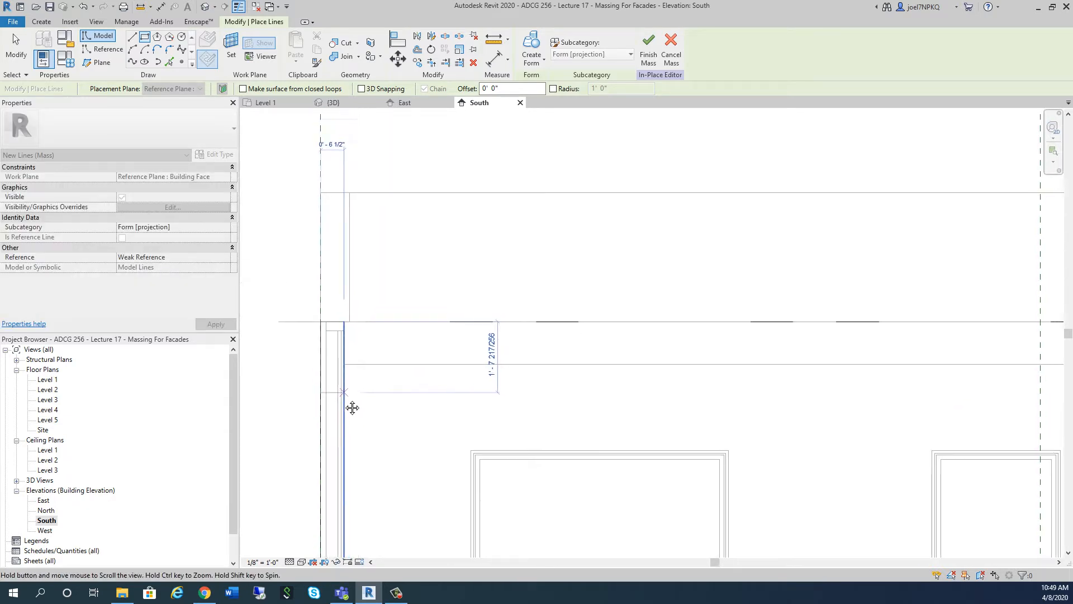
{"action": "scroll", "coordinate": [343, 409], "scroll_direction": "up", "scroll_amount": 2}
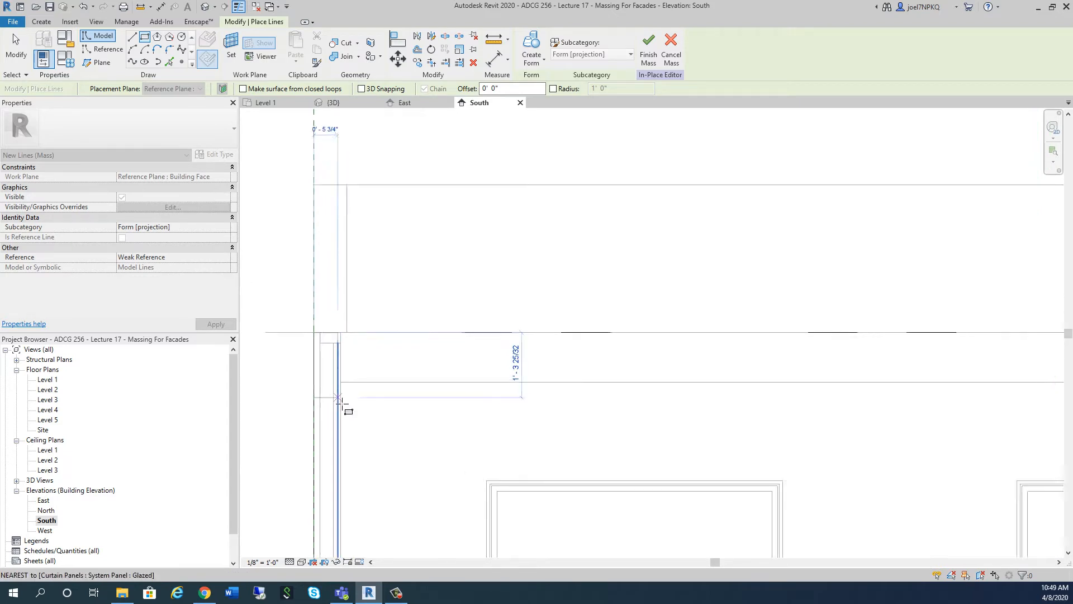
{"action": "middle_click_drag", "start_coordinate": [343, 408], "coordinate": [333, 470]}
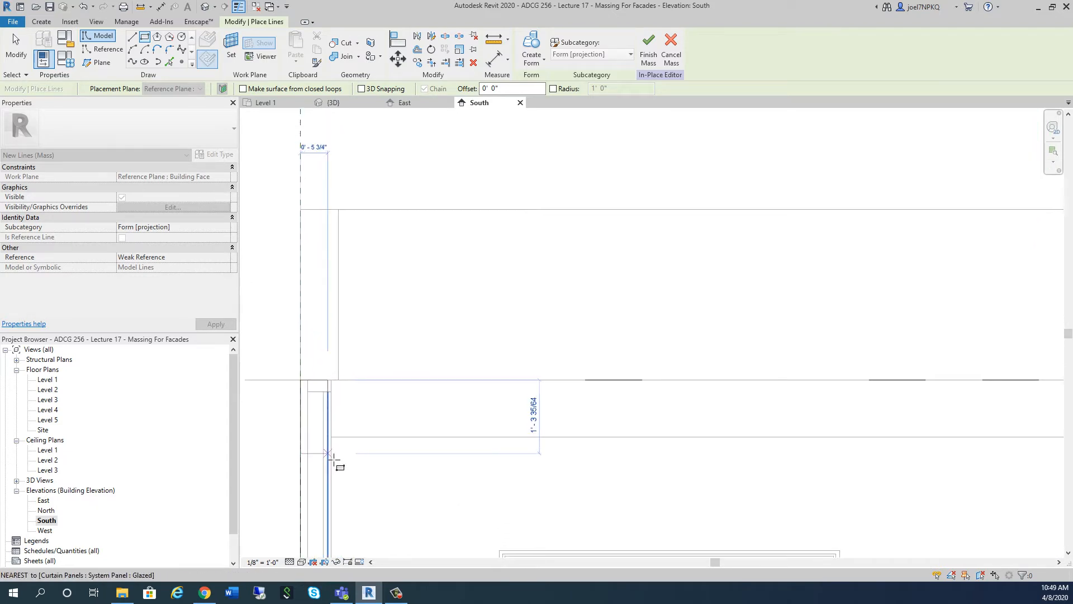
{"action": "scroll", "coordinate": [335, 458], "scroll_direction": "up", "scroll_amount": 2}
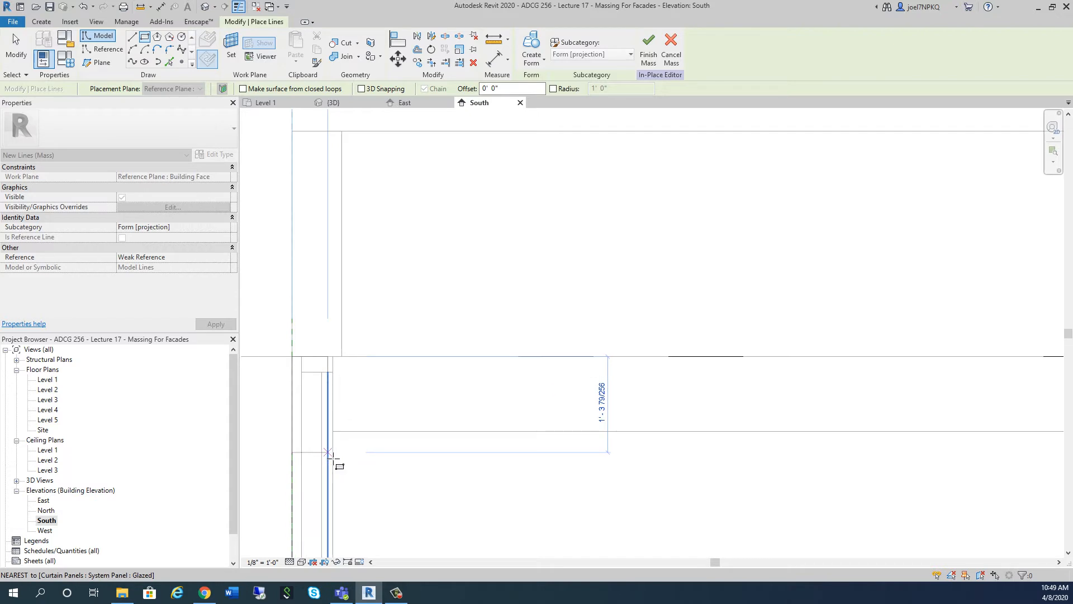
{"action": "scroll", "coordinate": [333, 458], "scroll_direction": "down", "scroll_amount": 2}
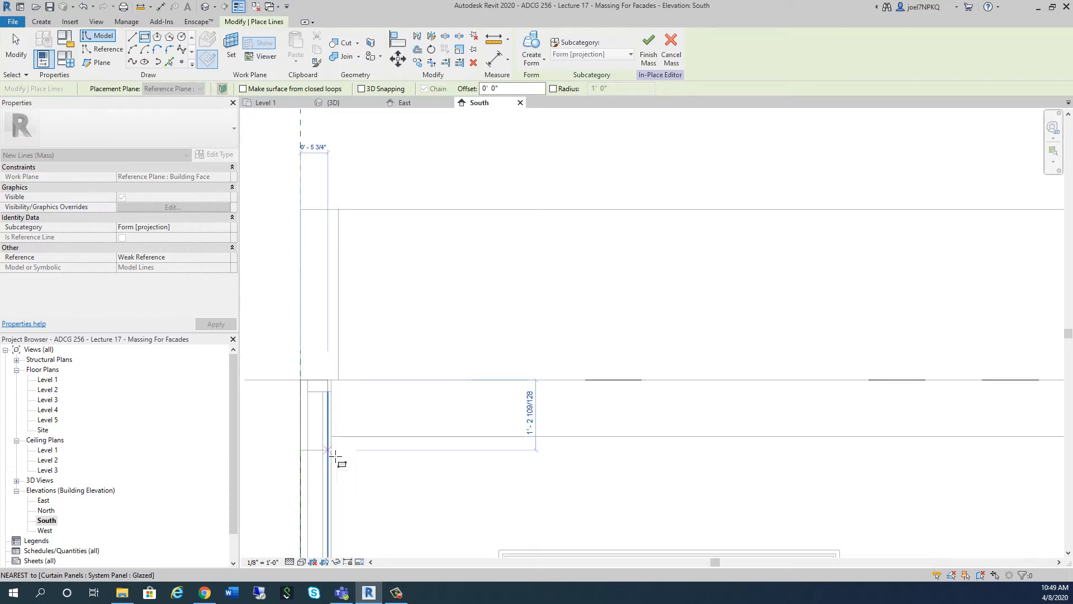
{"action": "key", "text": "Escape"}
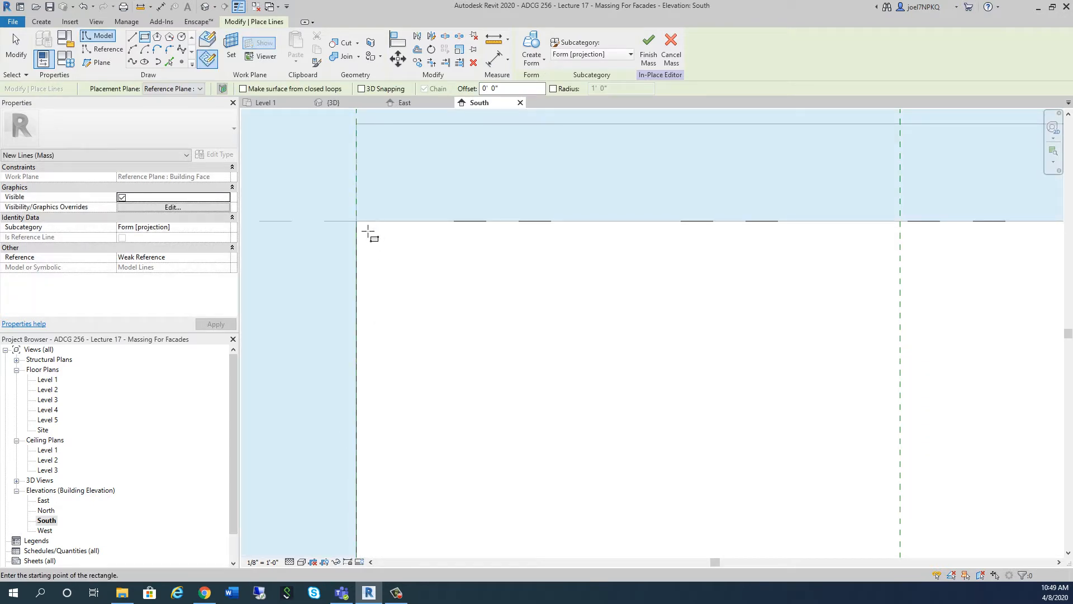
Draw a model-line rectangle about 6" wide and 2'-8" high, starting where Level 5 meets the leftmost vertical reference plane
{"action": "scroll", "coordinate": [339, 363], "scroll_direction": "down", "scroll_amount": 3}
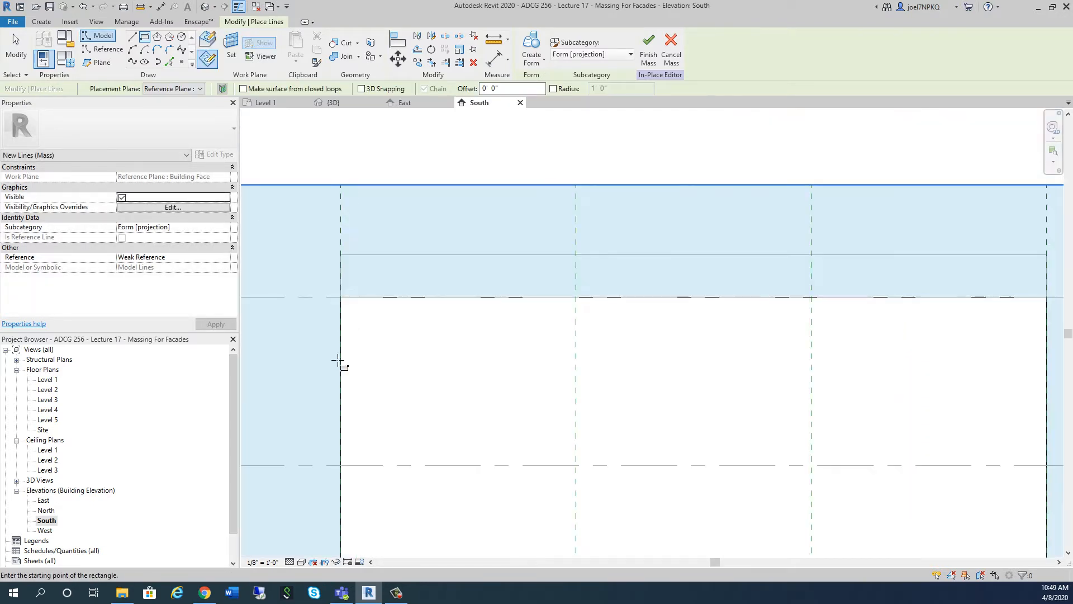
{"action": "scroll", "coordinate": [346, 332], "scroll_direction": "up", "scroll_amount": 2}
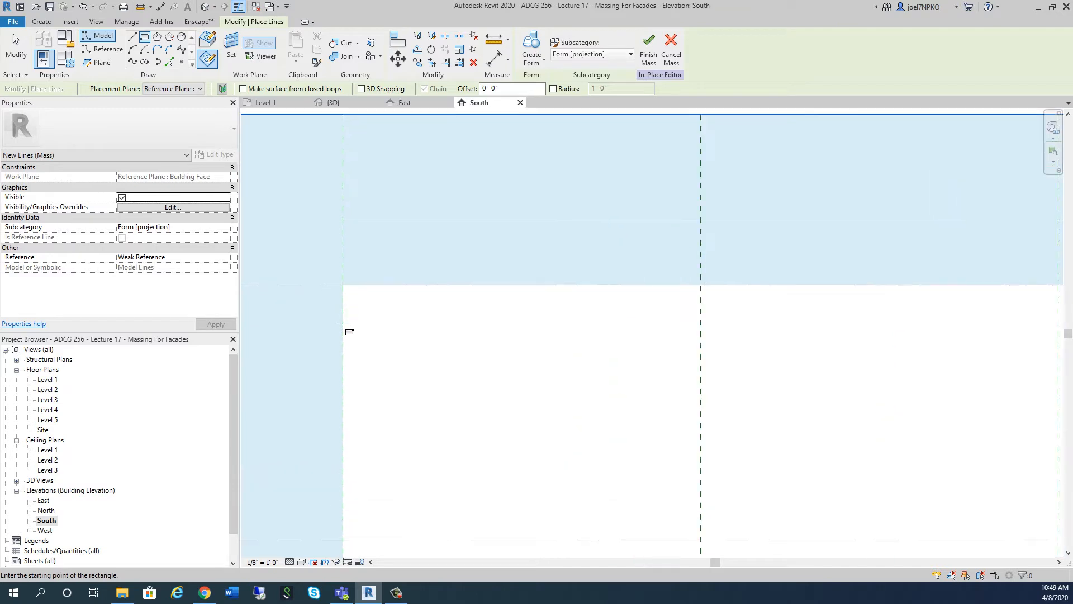
{"action": "left_click", "coordinate": [358, 286]}
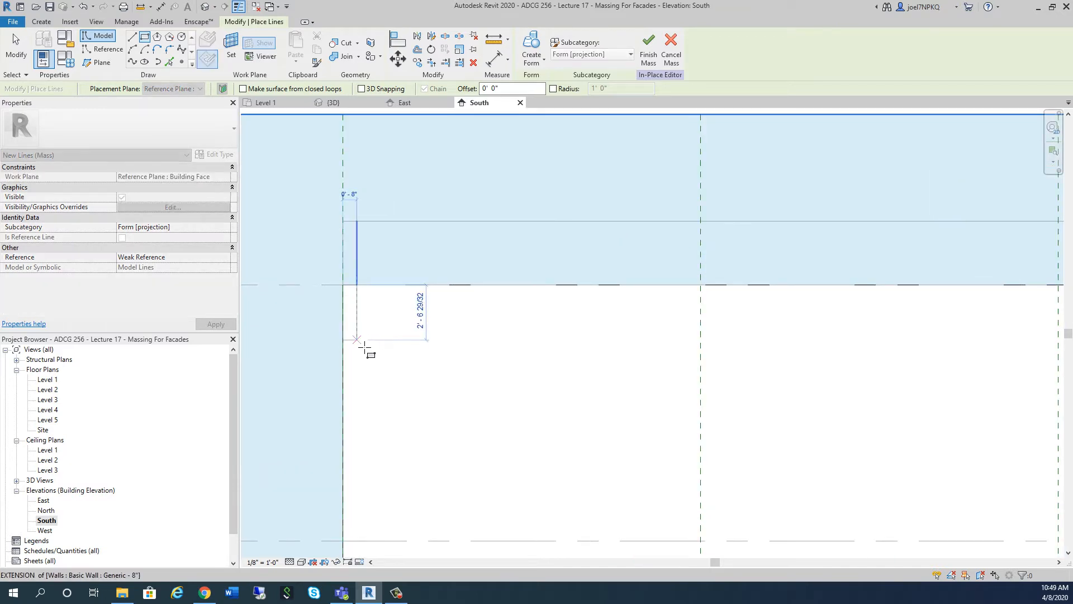
{"action": "scroll", "coordinate": [363, 347], "scroll_direction": "up", "scroll_amount": 1}
{"action": "scroll", "coordinate": [358, 343], "scroll_direction": "up", "scroll_amount": 1}
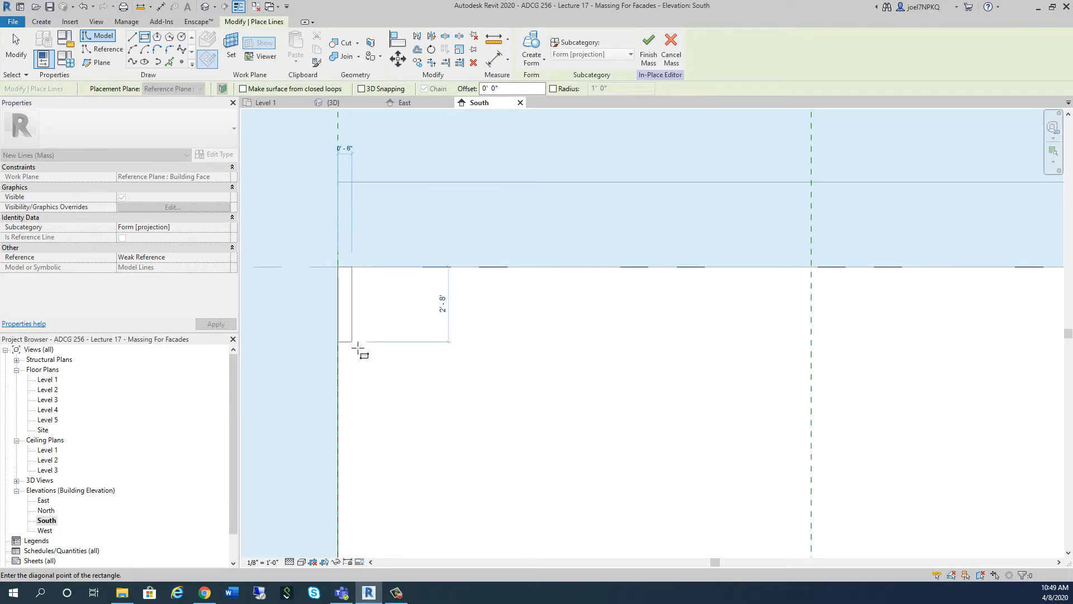
{"action": "left_click", "coordinate": [380, 374]}
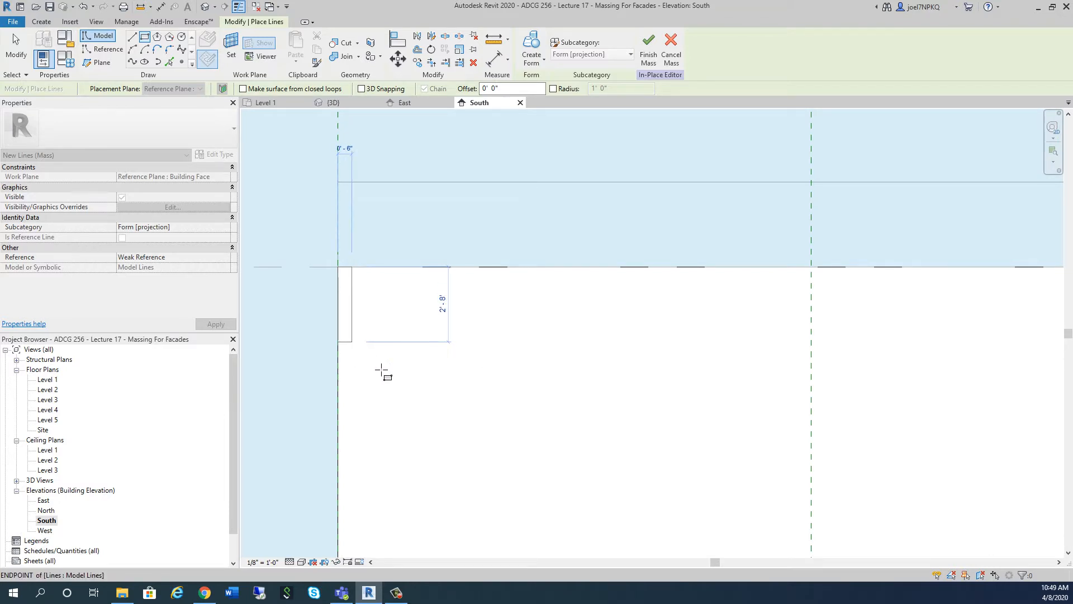
{"action": "key", "text": "Escape"}
{"action": "key", "text": "Escape"}
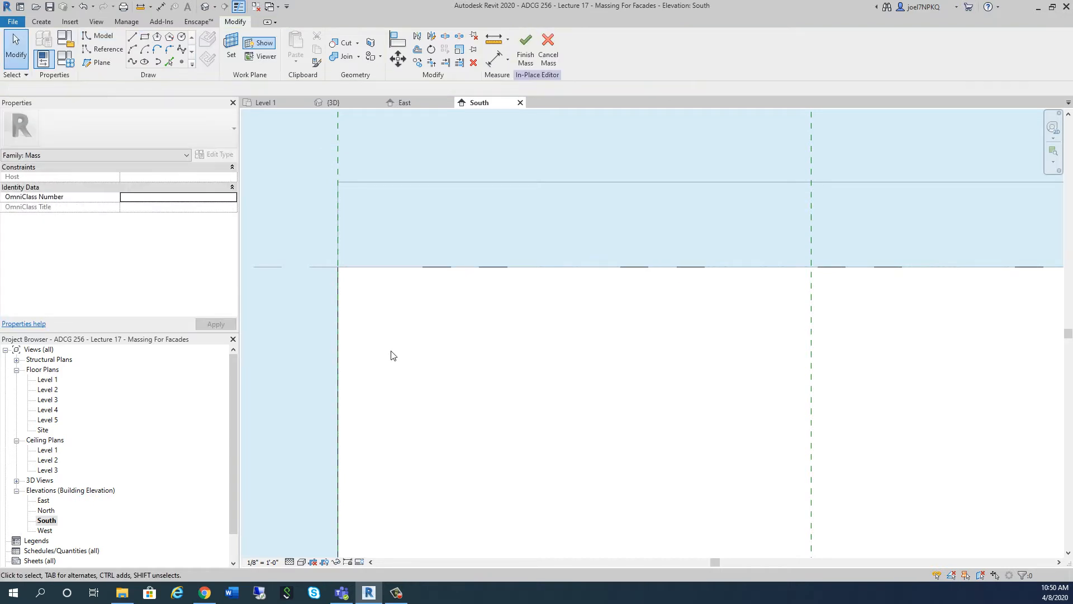
Switch the South elevation's visual style to Hidden Line and back to Wireframe
{"action": "left_click", "coordinate": [304, 562]}
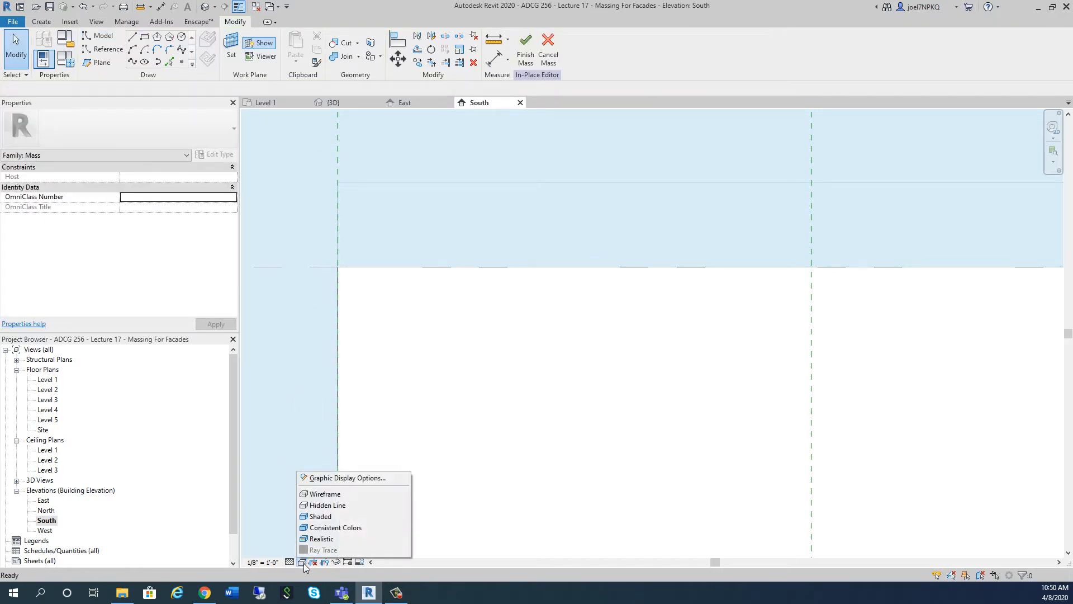
{"action": "left_click", "coordinate": [324, 506]}
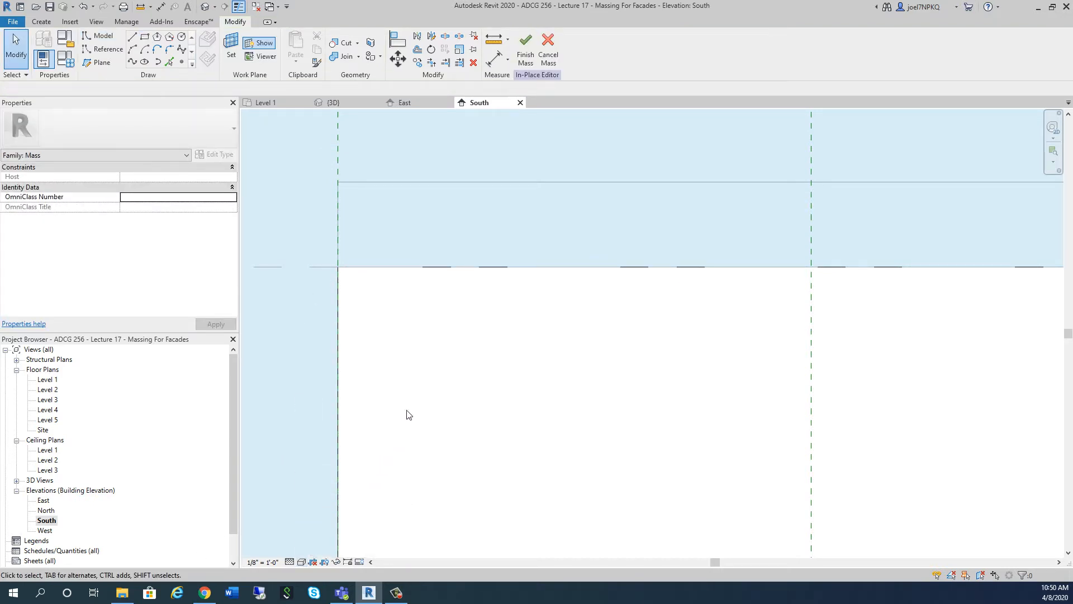
{"action": "left_click", "coordinate": [302, 562]}
{"action": "left_click", "coordinate": [324, 494]}
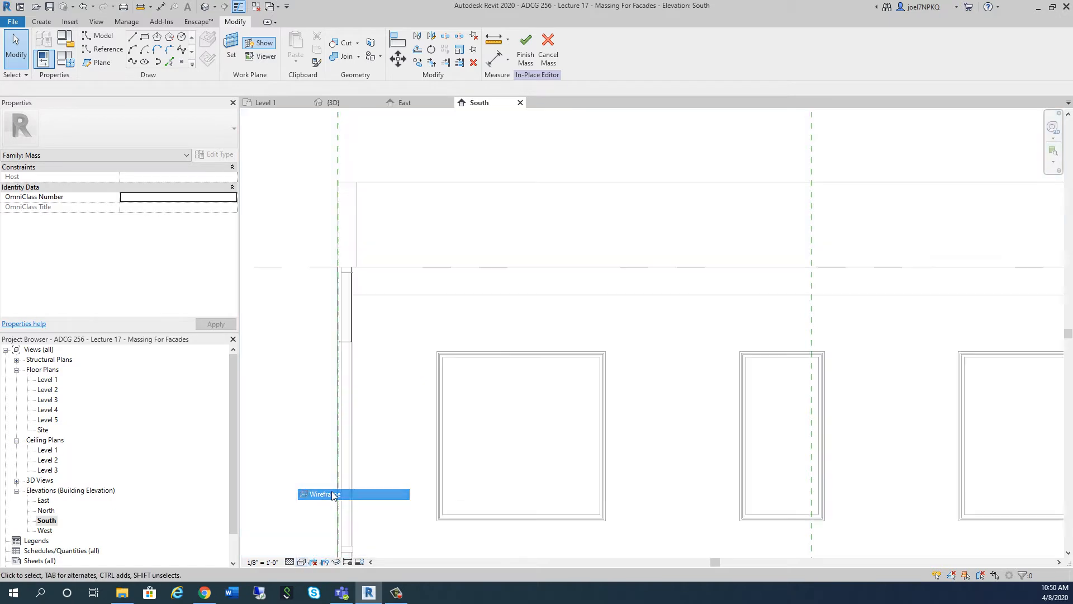
Align the bottom line of the narrow rectangle to Level 1 so it spans the facade's full height
{"action": "left_click", "coordinate": [346, 342]}
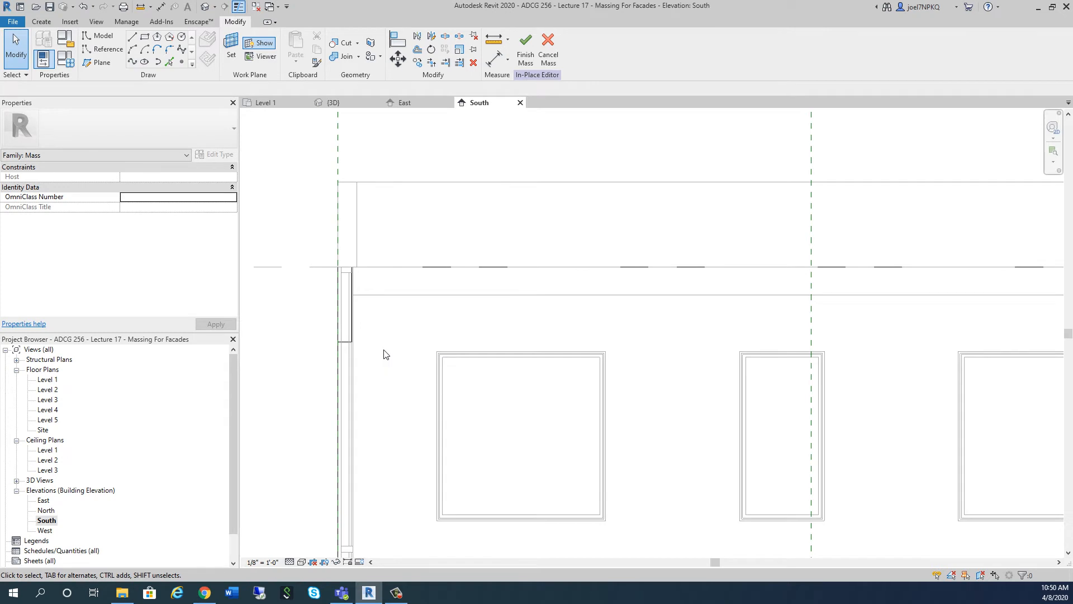
{"action": "key", "text": "a"}
{"action": "key", "text": "l"}
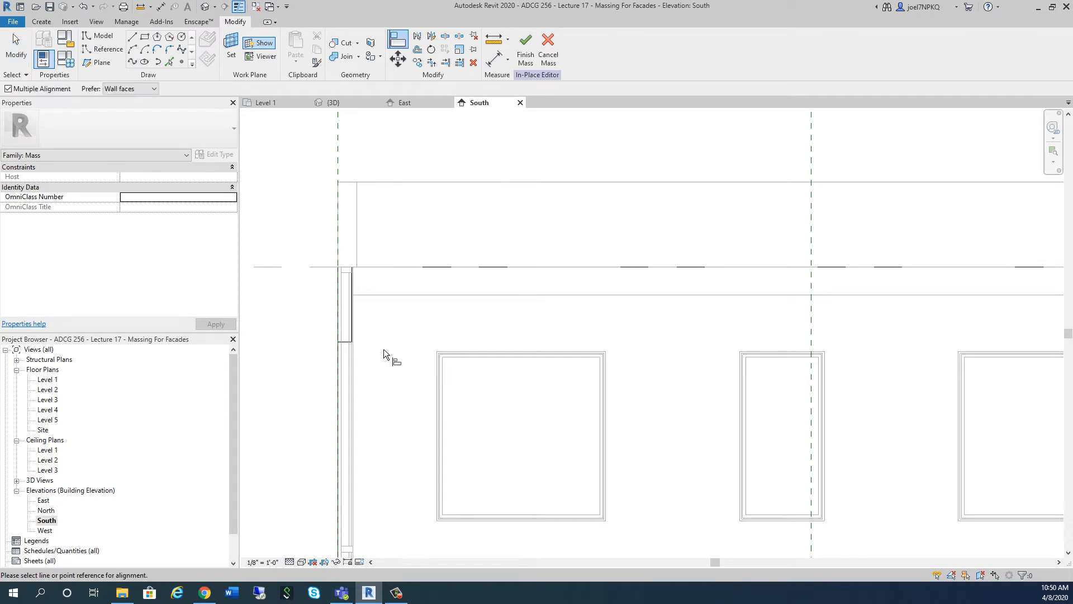
{"action": "scroll", "coordinate": [384, 335], "scroll_direction": "down", "scroll_amount": 8}
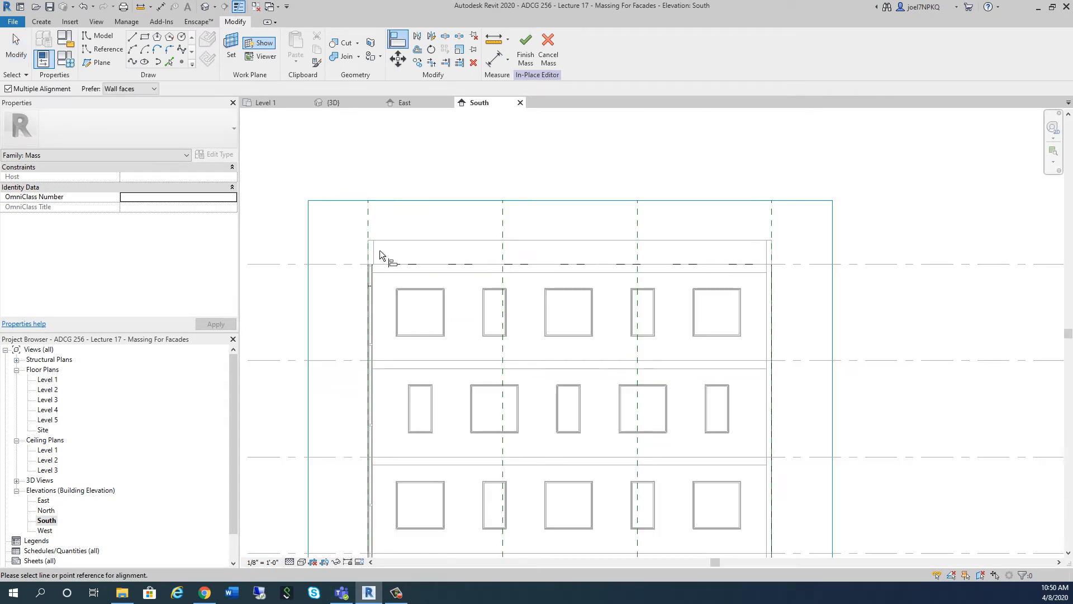
{"action": "left_click", "coordinate": [333, 421]}
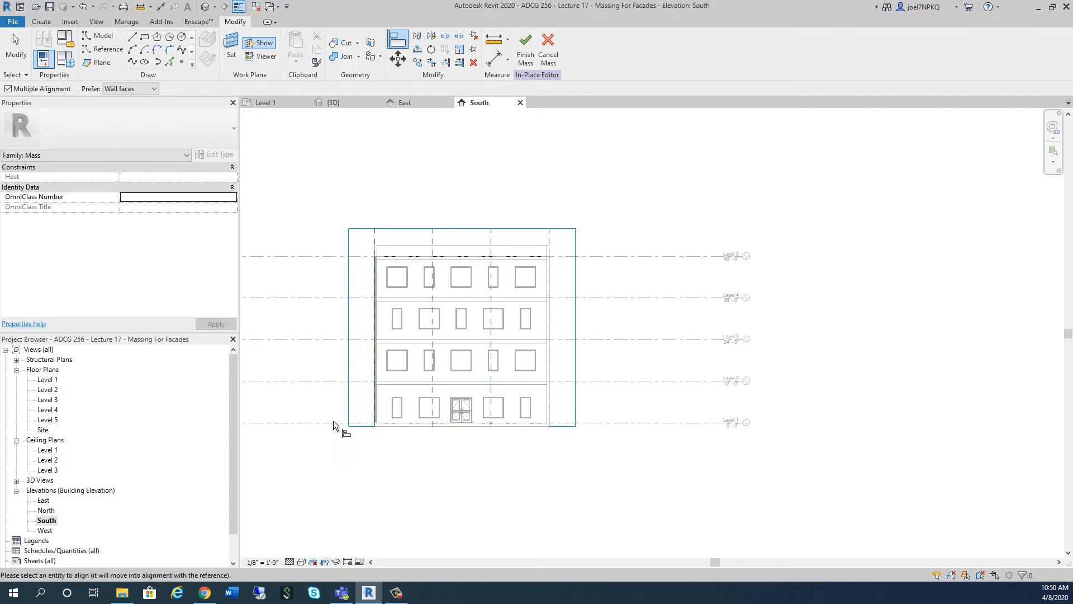
{"action": "scroll", "coordinate": [391, 285], "scroll_direction": "up", "scroll_amount": 5}
{"action": "scroll", "coordinate": [367, 247], "scroll_direction": "up", "scroll_amount": 2}
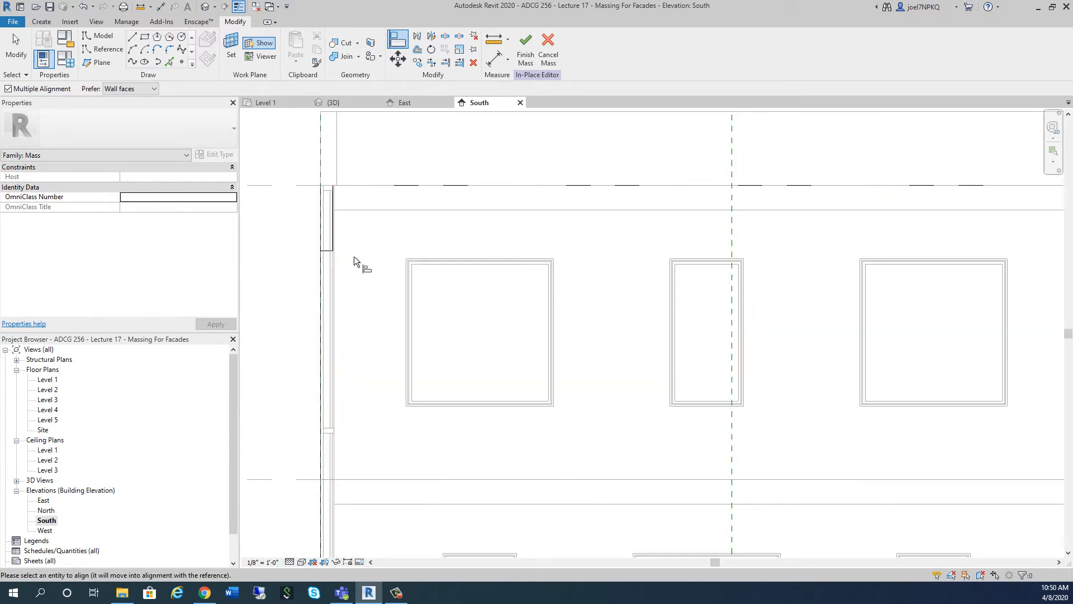
{"action": "left_click", "coordinate": [327, 251]}
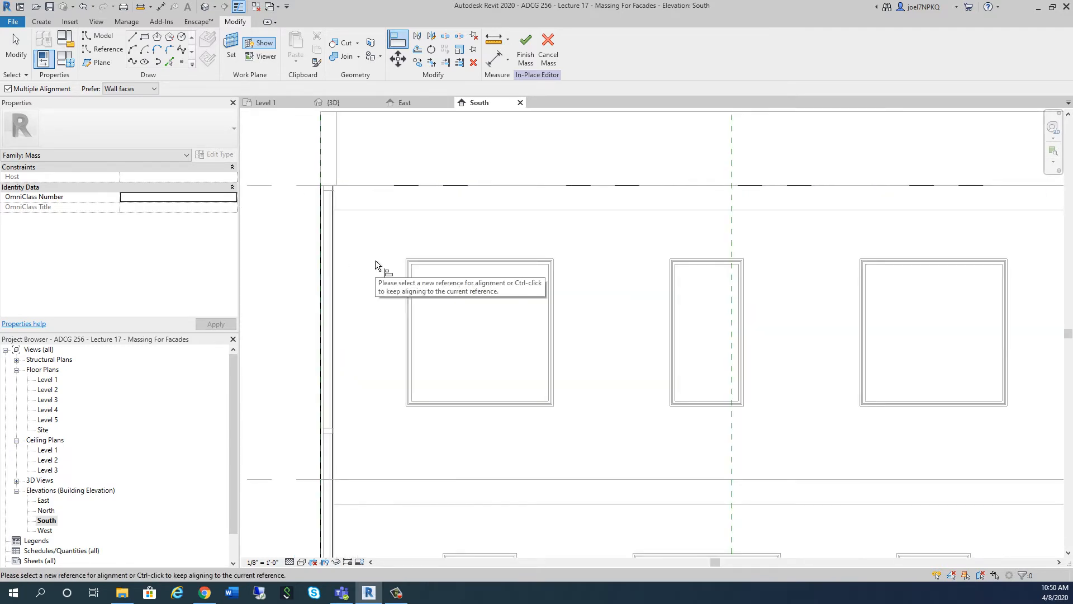
{"action": "key", "text": "Escape"}
{"action": "key", "text": "Escape"}
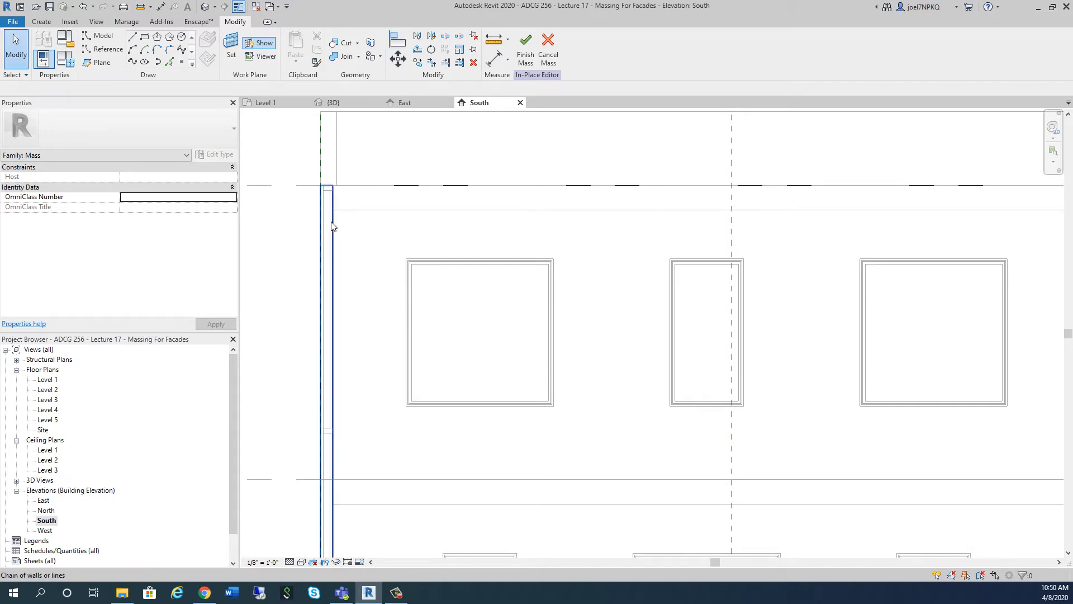
Move the full-height rectangle of model lines to the right by its own width, about 6", off the leftmost reference plane
{"action": "left_click", "coordinate": [331, 226]}
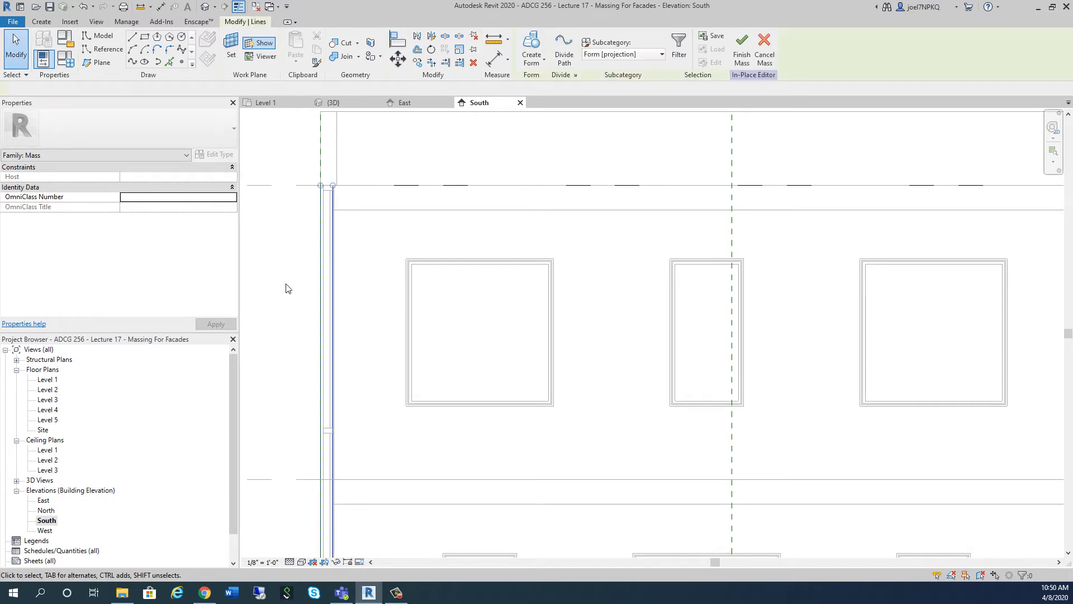
{"action": "middle_click_drag", "start_coordinate": [282, 290], "coordinate": [270, 406]}
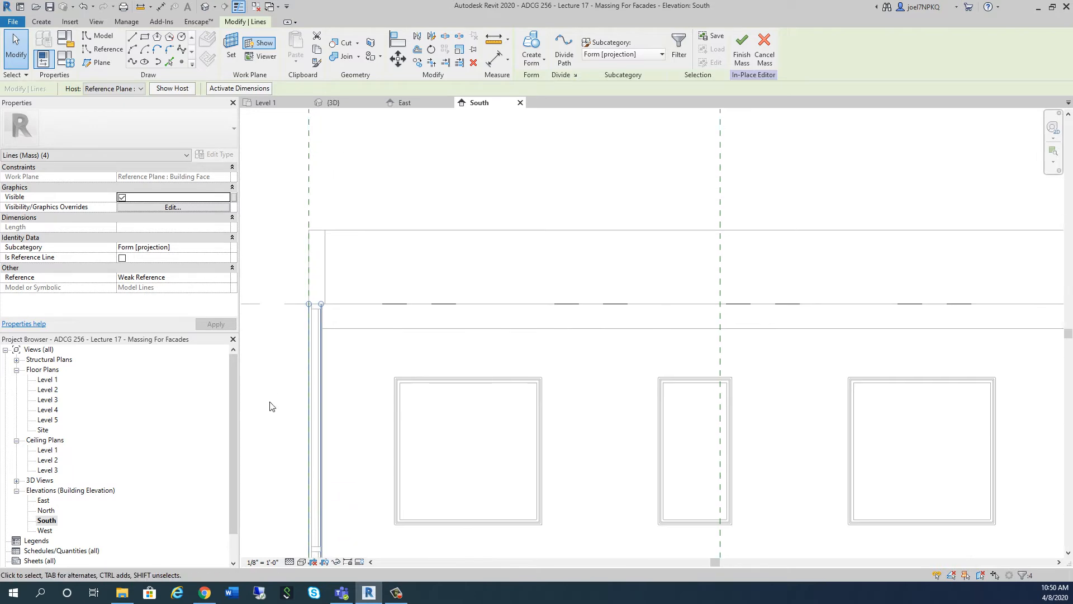
{"action": "left_click", "coordinate": [397, 59]}
{"action": "left_click", "coordinate": [311, 198]}
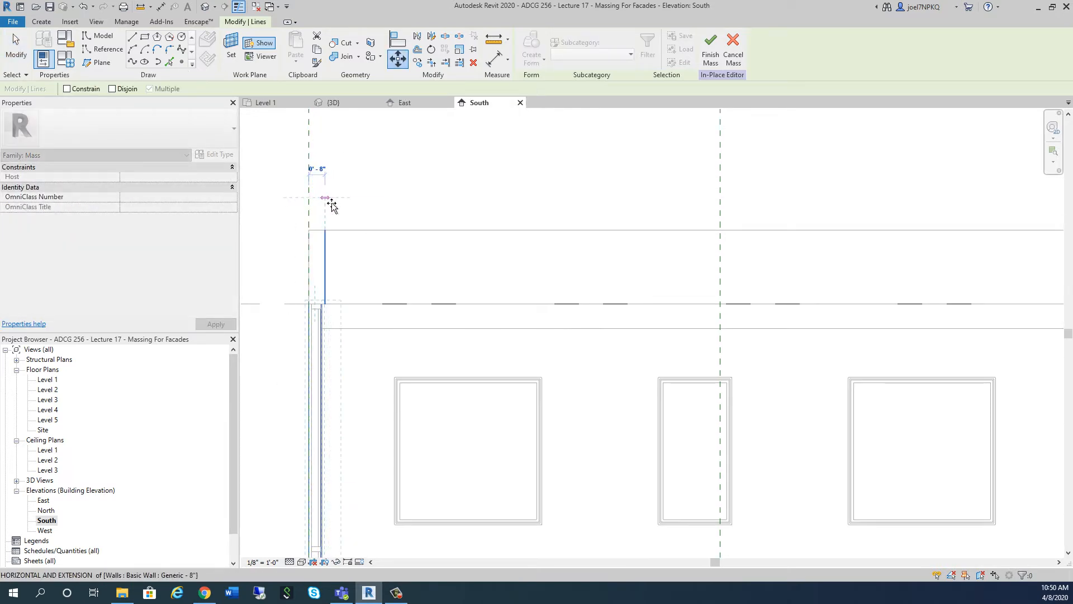
{"action": "left_click", "coordinate": [324, 203]}
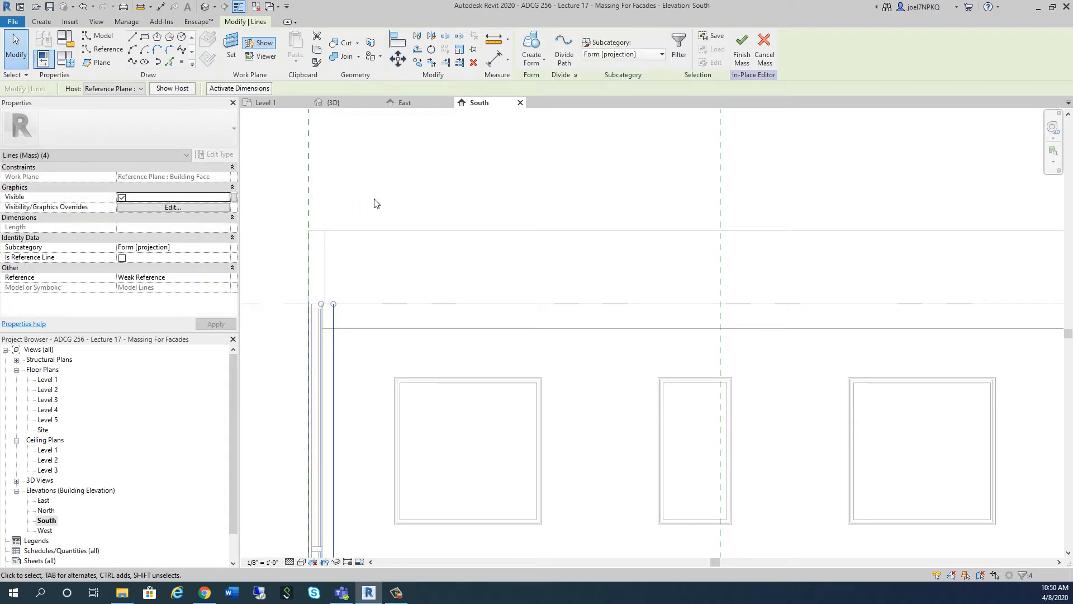
{"action": "key", "text": "Escape"}
Create a void form from the narrow full-height rectangle of model lines
{"action": "scroll", "coordinate": [374, 191], "scroll_direction": "down", "scroll_amount": 2}
{"action": "scroll", "coordinate": [375, 191], "scroll_direction": "down", "scroll_amount": 2}
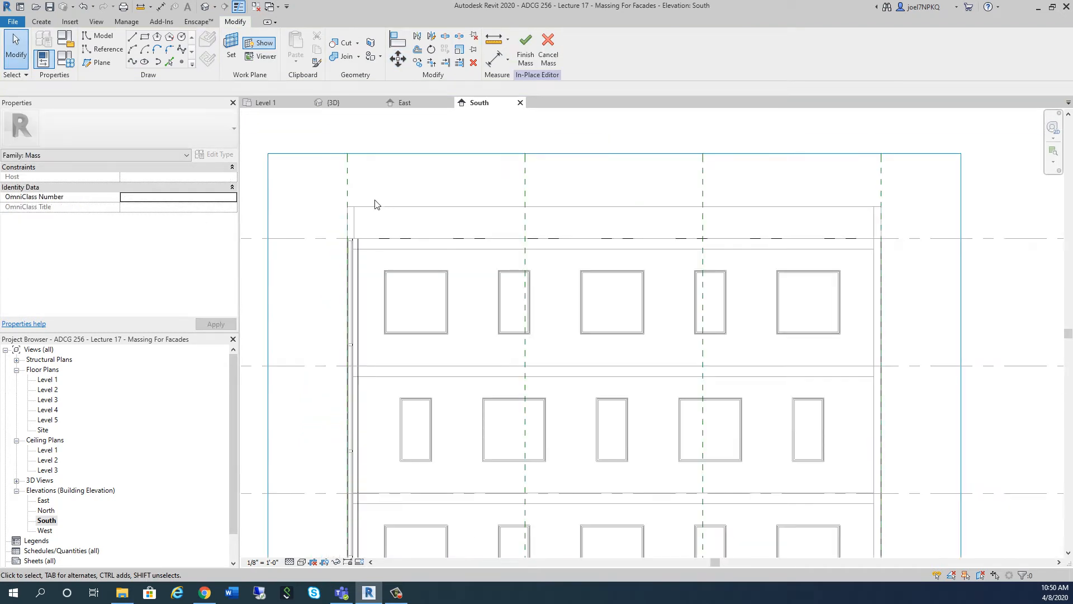
{"action": "scroll", "coordinate": [384, 251], "scroll_direction": "up", "scroll_amount": 4}
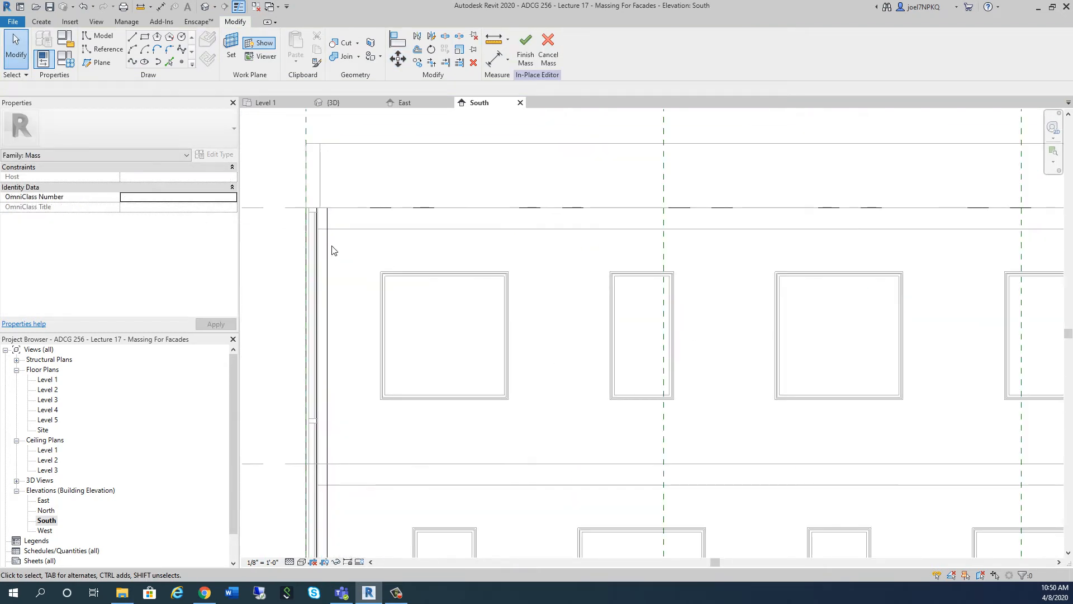
{"action": "left_click", "coordinate": [329, 248]}
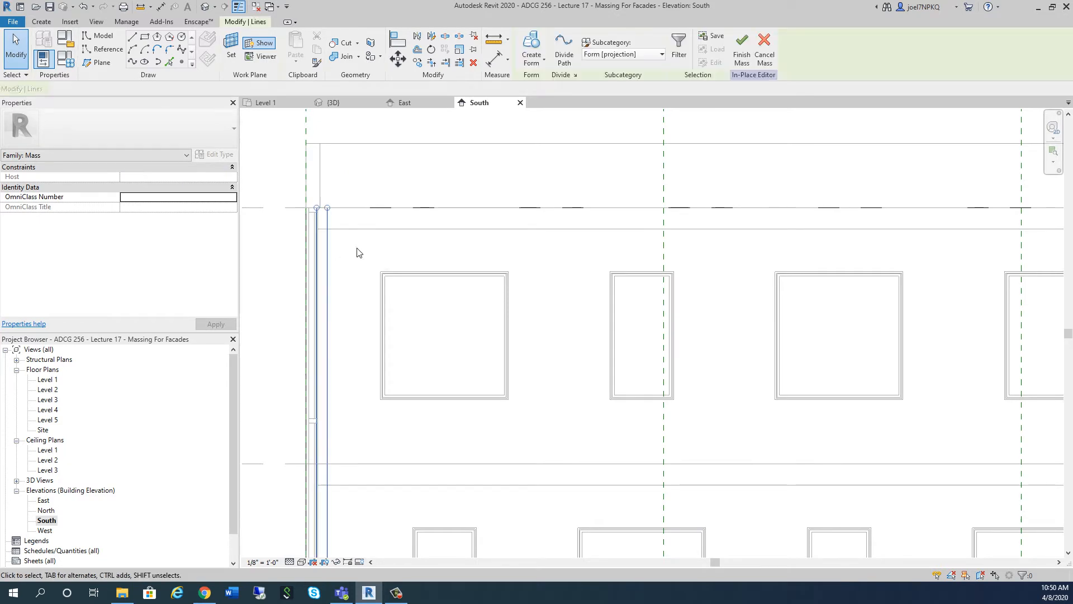
{"action": "left_click", "coordinate": [541, 63]}
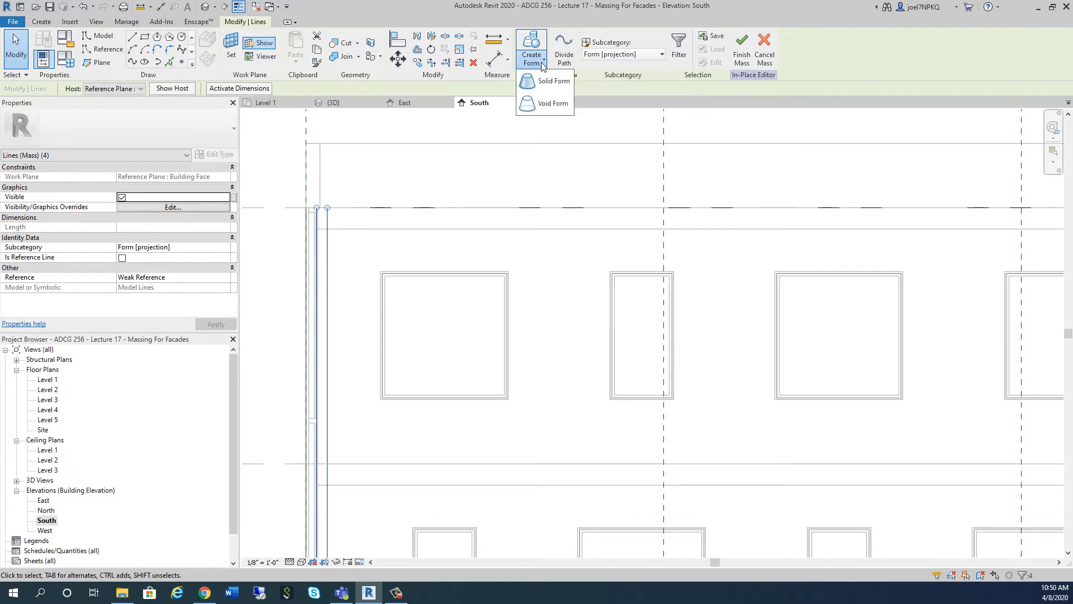
{"action": "left_click", "coordinate": [541, 104]}
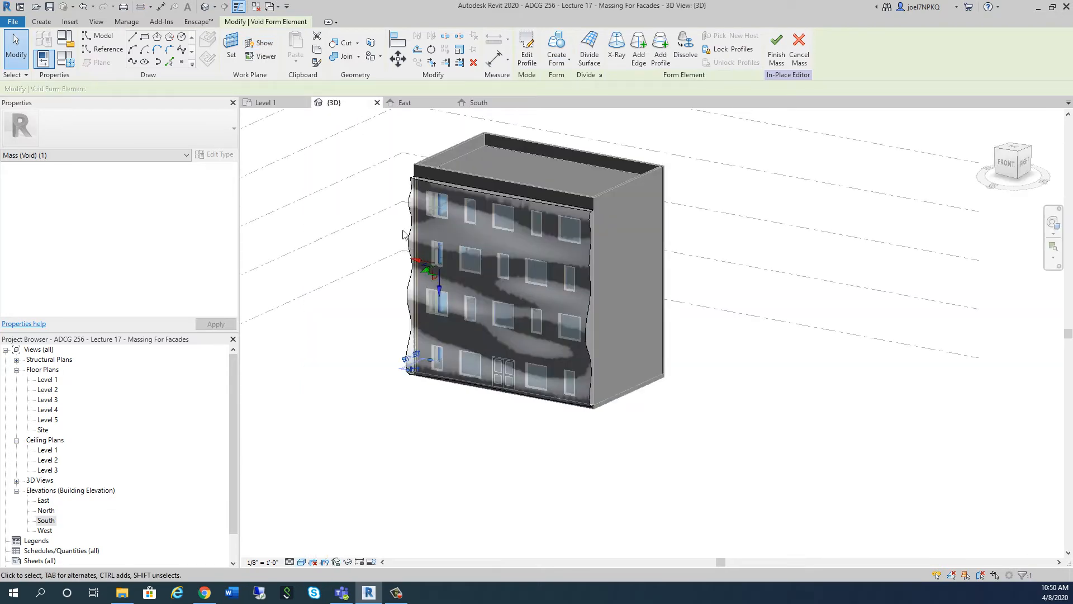
Pull the void form's front face outward in the 3D view so it cuts completely through the wavy facade, and deselect it
{"action": "scroll", "coordinate": [436, 282], "scroll_direction": "up", "scroll_amount": 3}
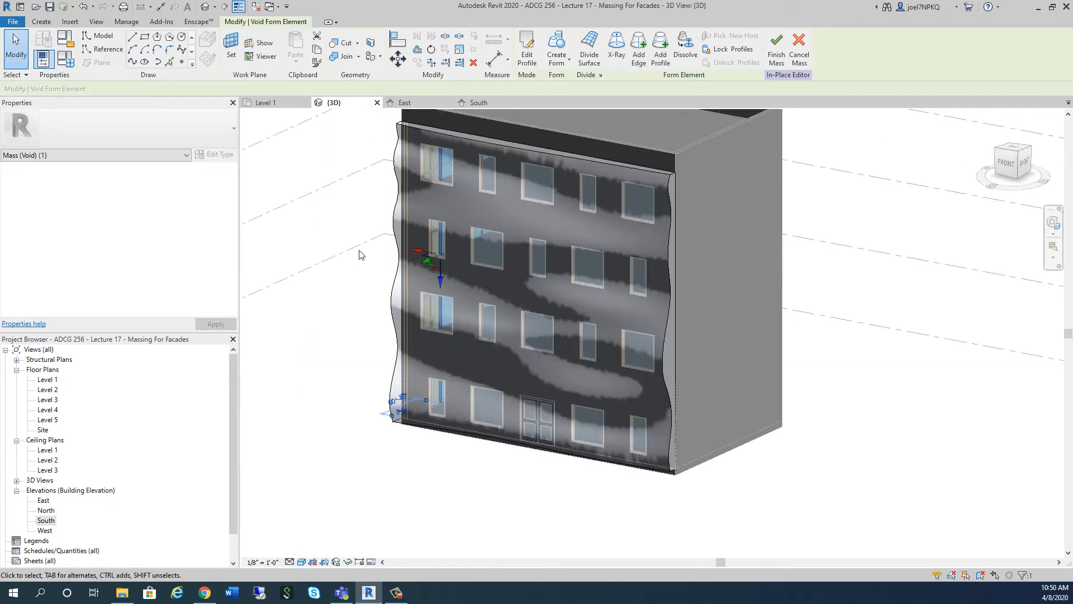
{"action": "scroll", "coordinate": [347, 304], "scroll_direction": "down", "scroll_amount": 1}
{"action": "scroll", "coordinate": [357, 301], "scroll_direction": "up", "scroll_amount": 2}
{"action": "scroll", "coordinate": [372, 300], "scroll_direction": "down", "scroll_amount": 1}
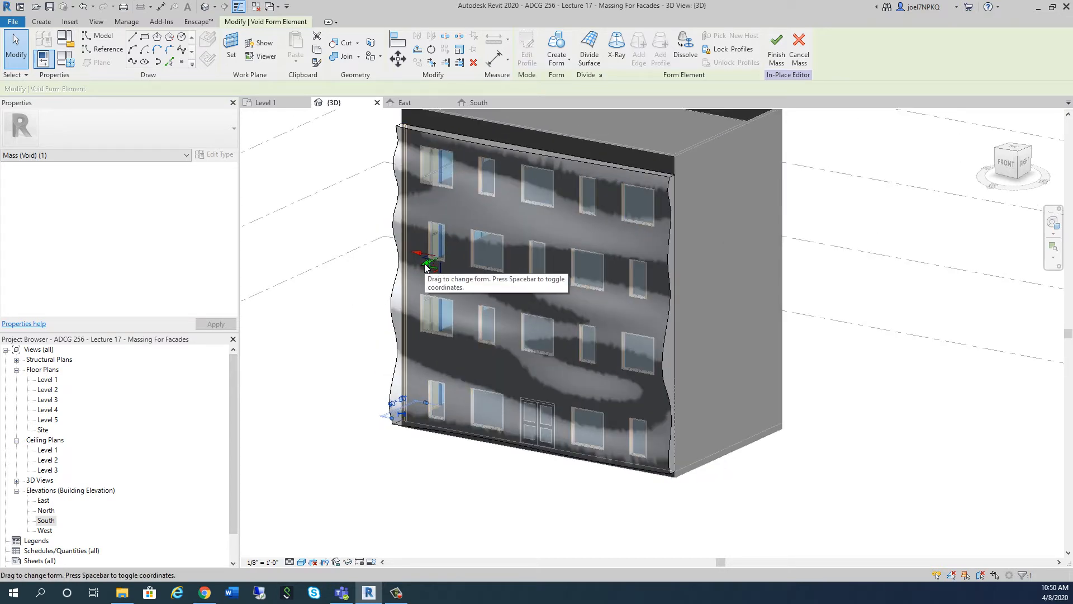
{"action": "left_click_drag", "start_coordinate": [425, 268], "coordinate": [375, 300]}
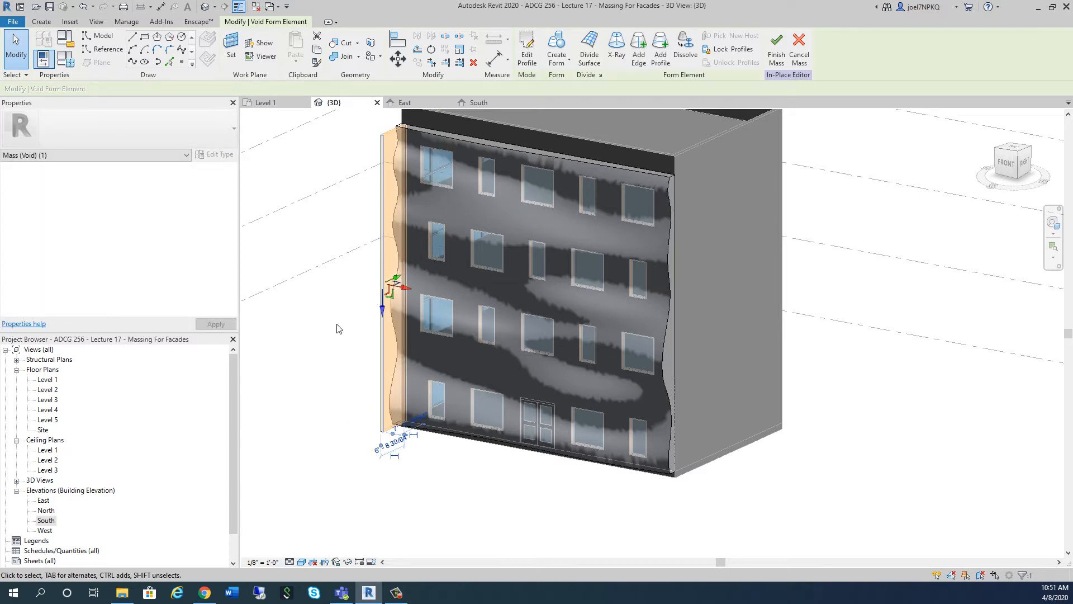
{"action": "scroll", "coordinate": [331, 339], "scroll_direction": "down", "scroll_amount": 2}
{"action": "left_click", "coordinate": [318, 343]}
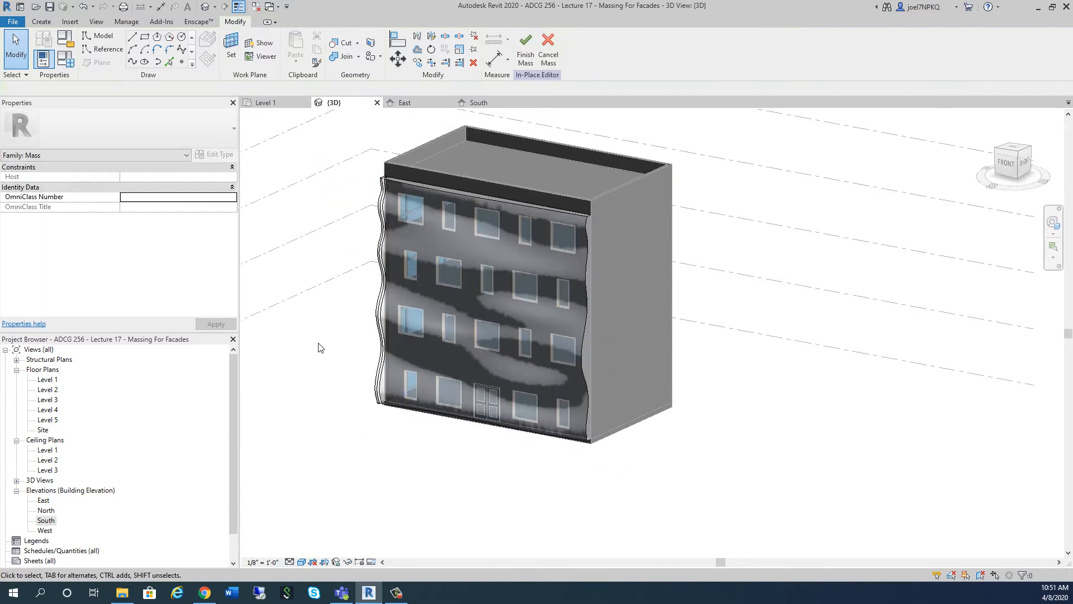
Inspect the groove cut at the facade's left edge, then return to the South elevation and close the East elevation view
{"action": "middle_click_drag", "start_coordinate": [318, 345], "coordinate": [445, 380], "text": "shift"}
{"action": "scroll", "coordinate": [332, 313], "scroll_direction": "up", "scroll_amount": 5}
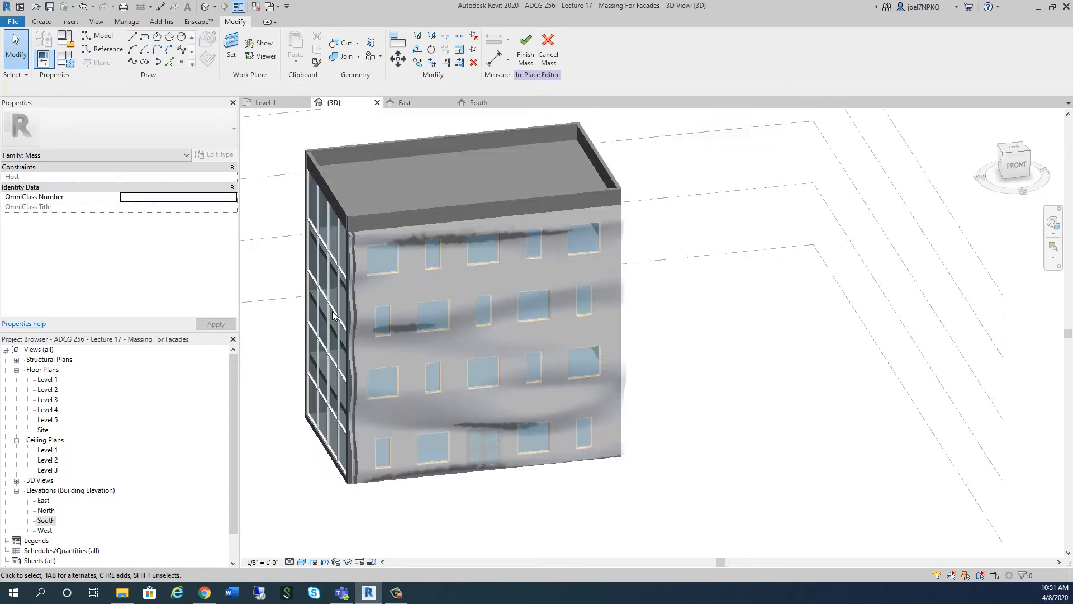
{"action": "scroll", "coordinate": [313, 348], "scroll_direction": "down", "scroll_amount": 5}
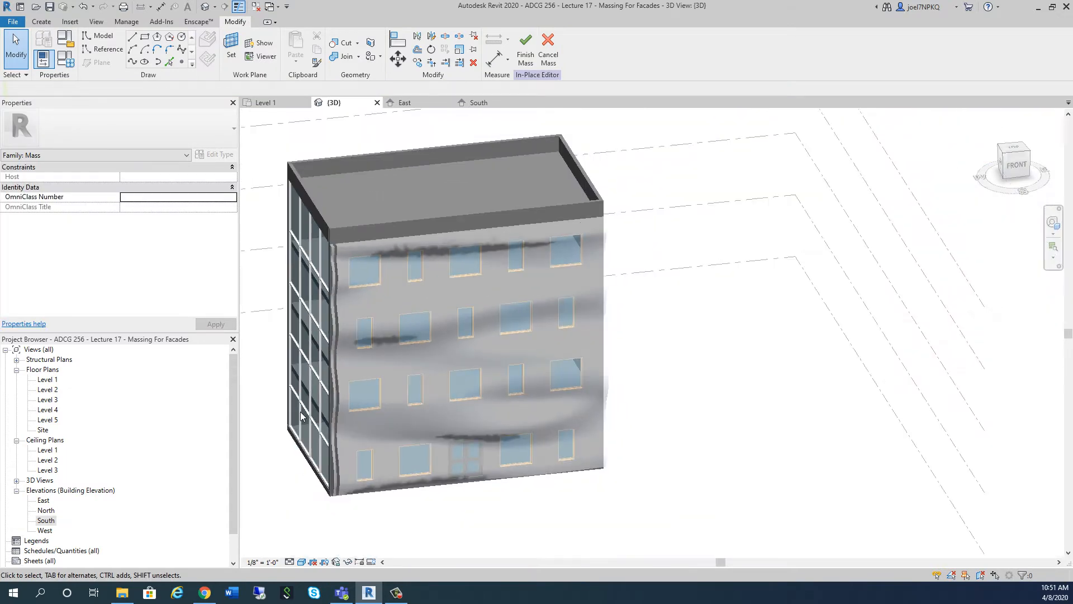
{"action": "middle_click_drag", "start_coordinate": [303, 335], "coordinate": [288, 375], "text": "shift"}
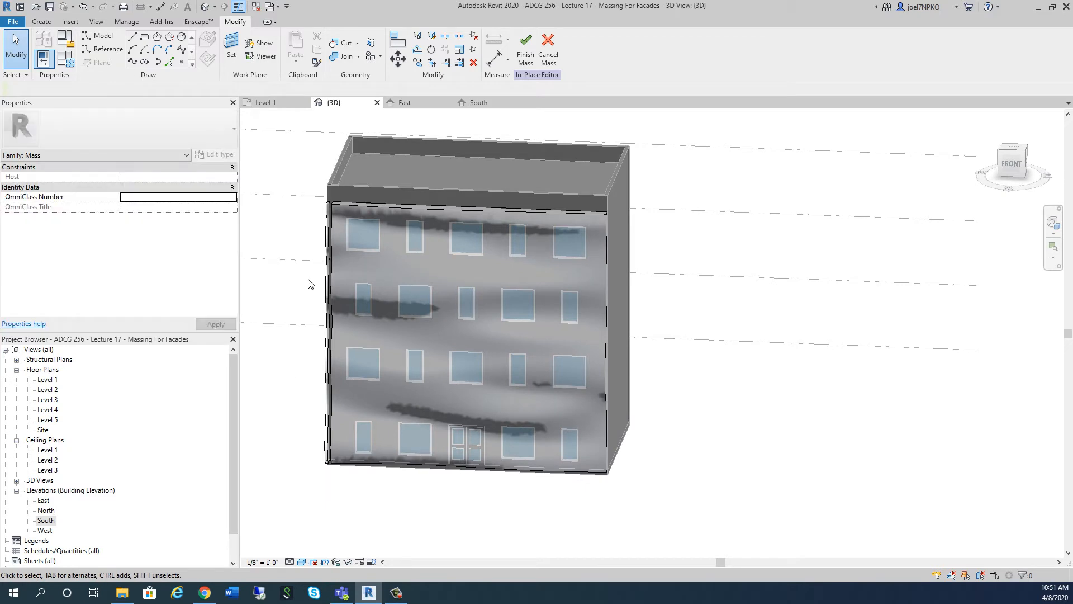
{"action": "scroll", "coordinate": [329, 223], "scroll_direction": "up", "scroll_amount": 5}
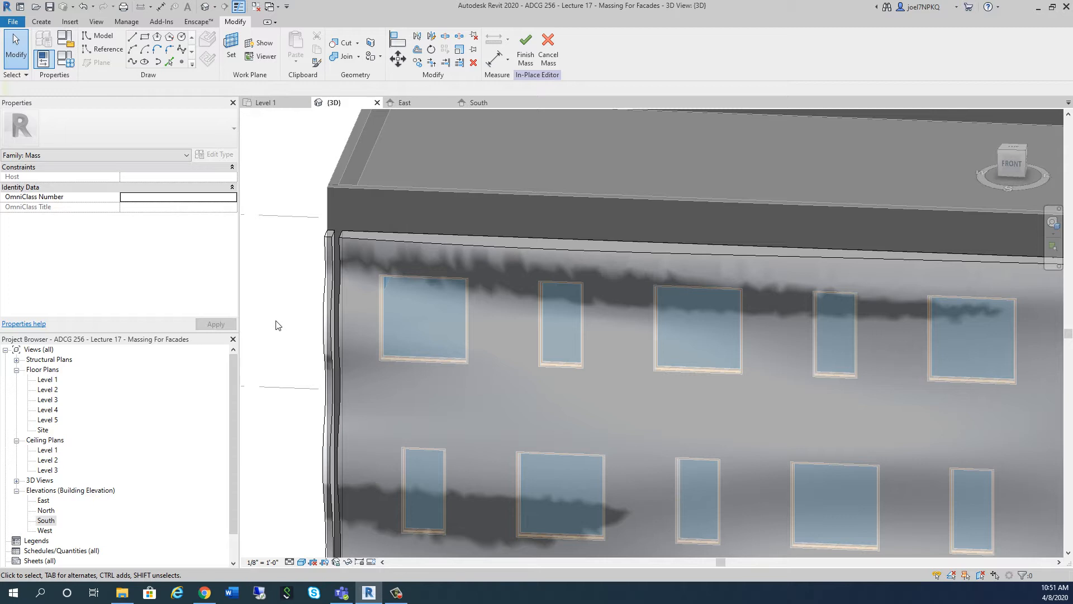
{"action": "left_click", "coordinate": [480, 103]}
{"action": "left_click", "coordinate": [448, 102]}
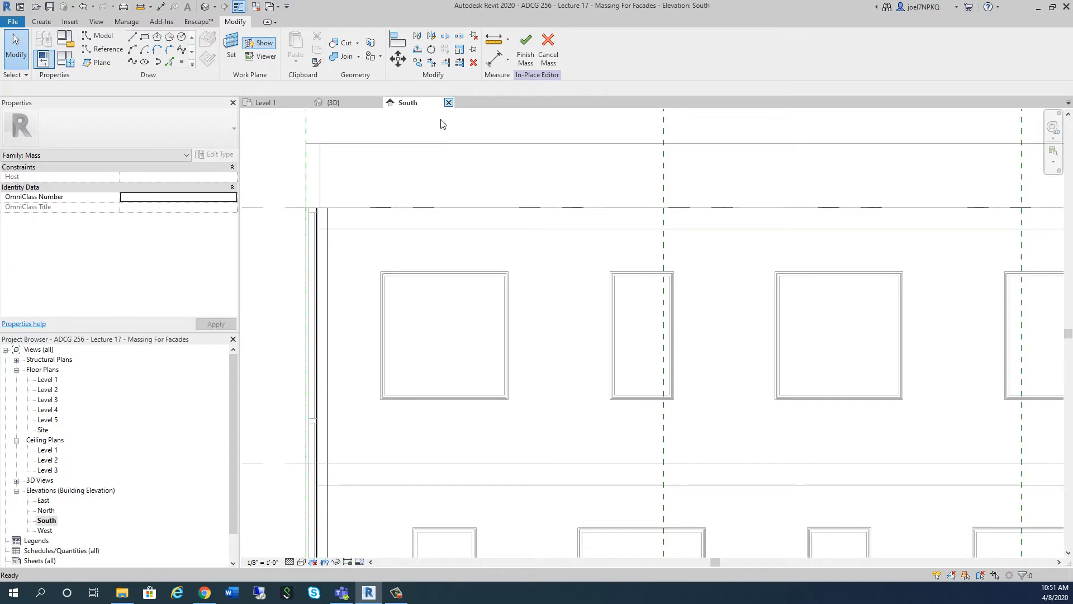
{"action": "scroll", "coordinate": [422, 162], "scroll_direction": "down", "scroll_amount": 3}
{"action": "scroll", "coordinate": [384, 204], "scroll_direction": "up", "scroll_amount": 3}
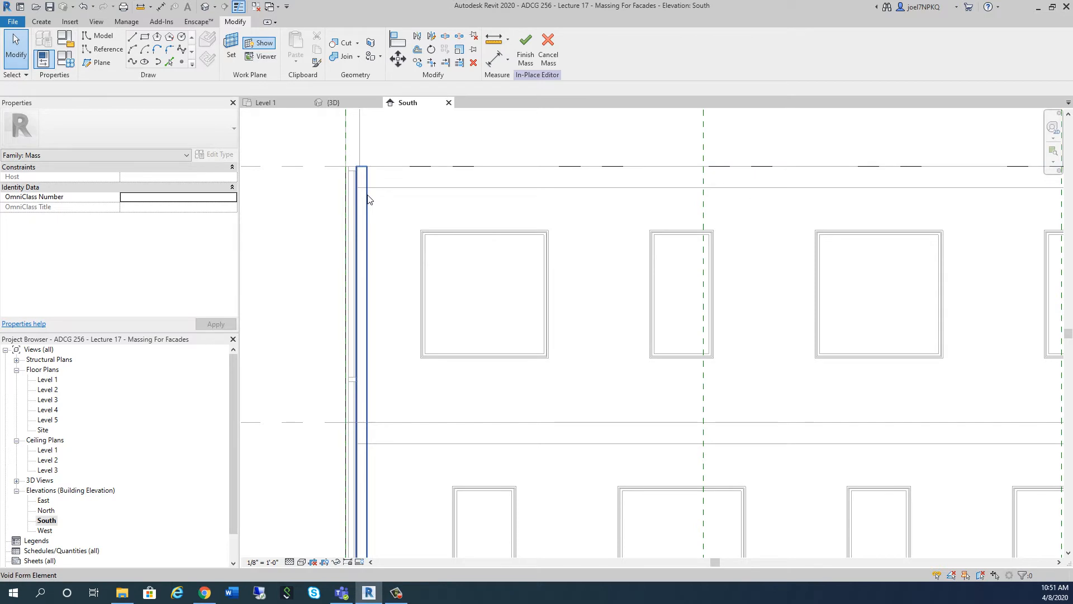
{"action": "left_click", "coordinate": [368, 199]}
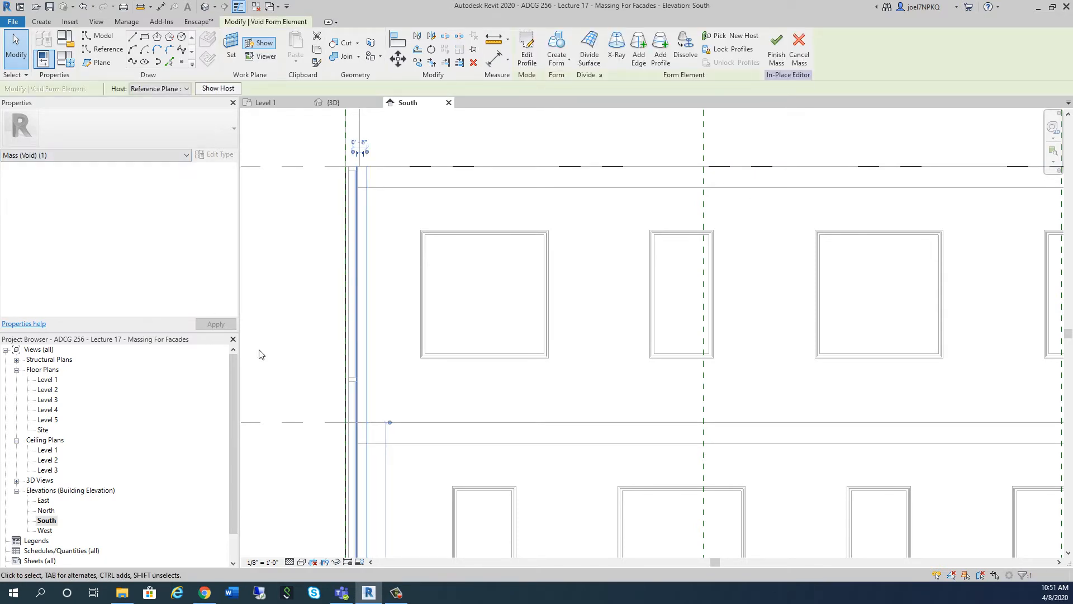
{"action": "scroll", "coordinate": [267, 355], "scroll_direction": "down", "scroll_amount": 3}
{"action": "scroll", "coordinate": [354, 190], "scroll_direction": "up", "scroll_amount": 1}
{"action": "scroll", "coordinate": [353, 196], "scroll_direction": "up", "scroll_amount": 2}
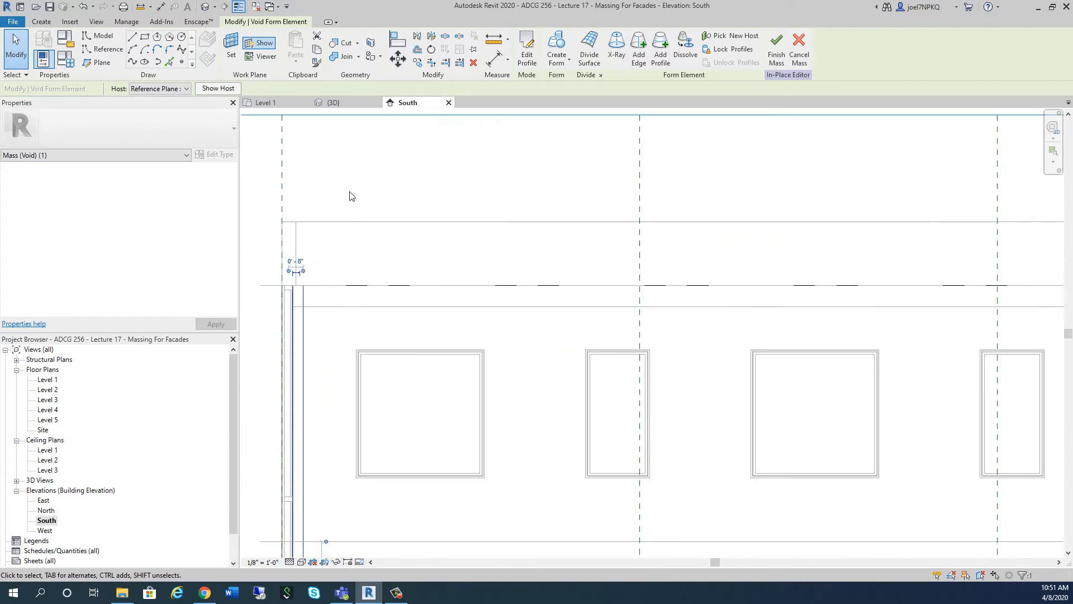
{"action": "left_click", "coordinate": [417, 63]}
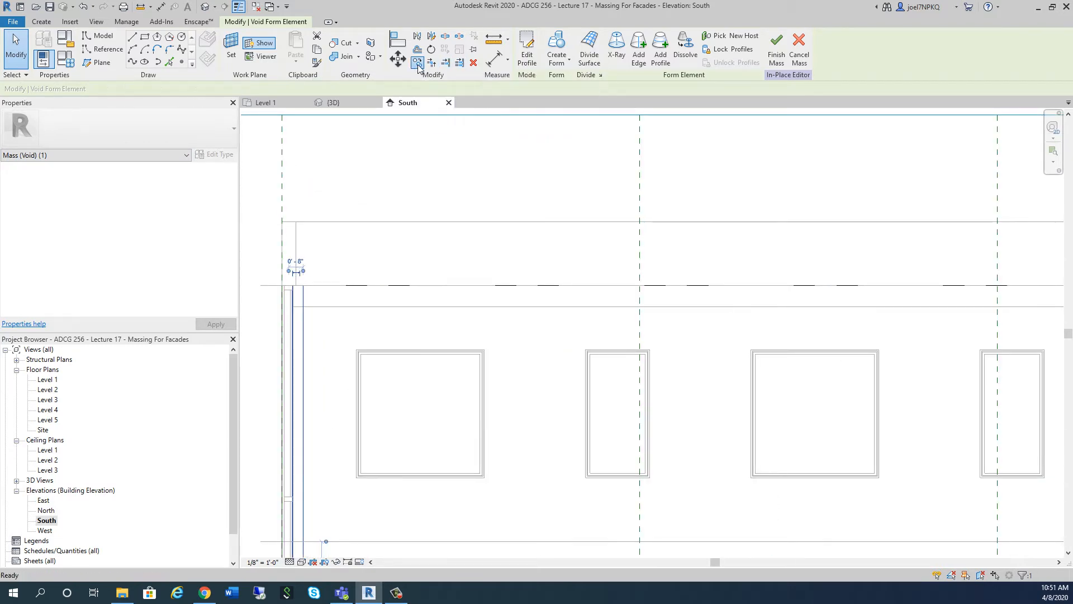
{"action": "left_click", "coordinate": [281, 204]}
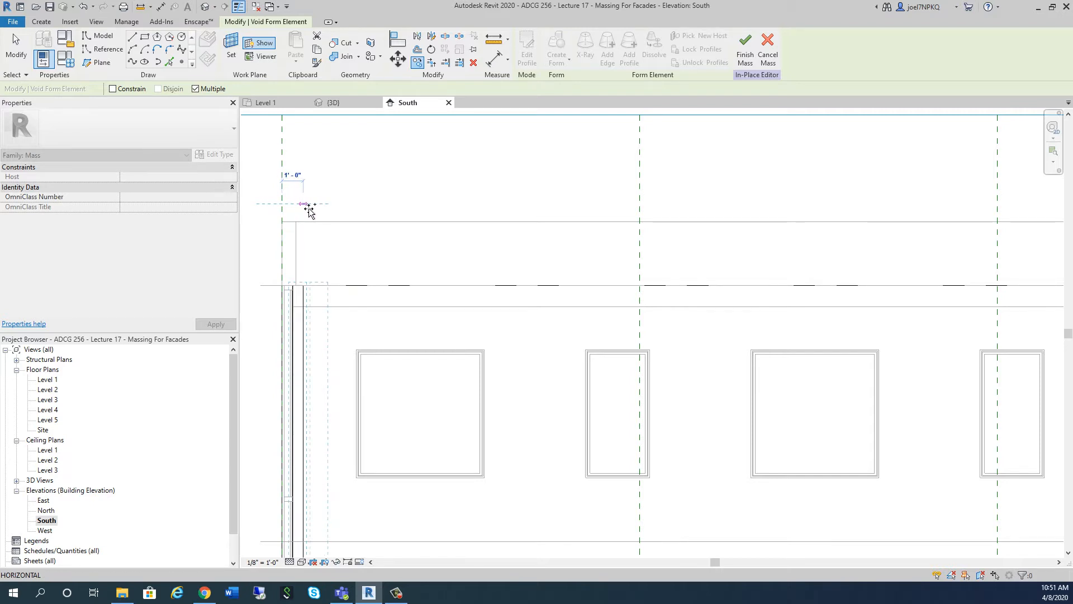
{"action": "key", "text": "Escape"}
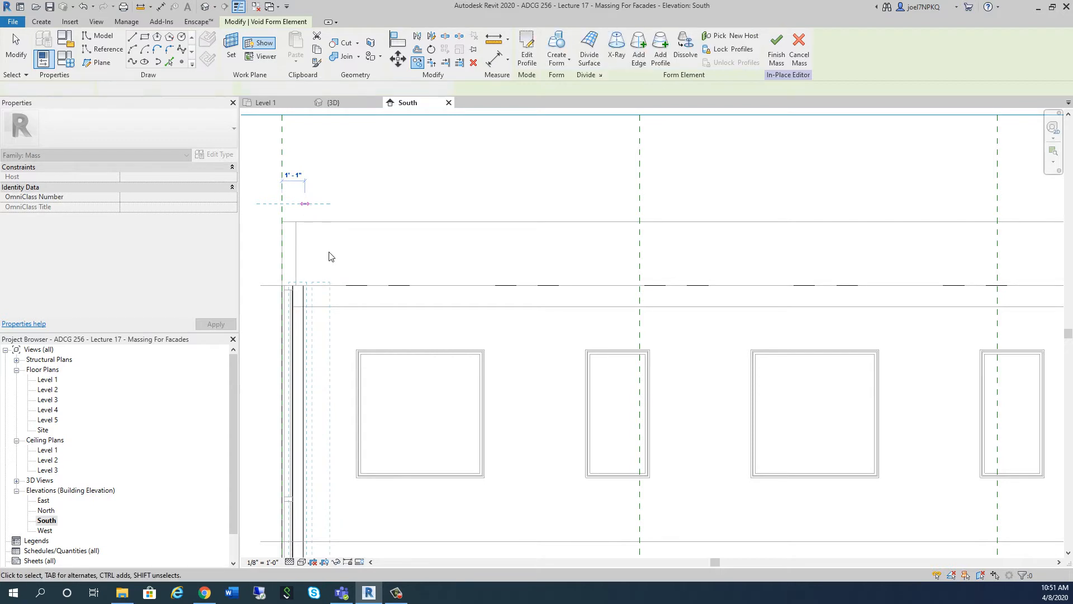
Copy the full-height void form repeatedly at 1'-0" spacing from the leftmost reference plane to the second reference plane on the South elevation
{"action": "scroll", "coordinate": [353, 279], "scroll_direction": "down", "scroll_amount": 3}
{"action": "scroll", "coordinate": [343, 302], "scroll_direction": "up", "scroll_amount": 4}
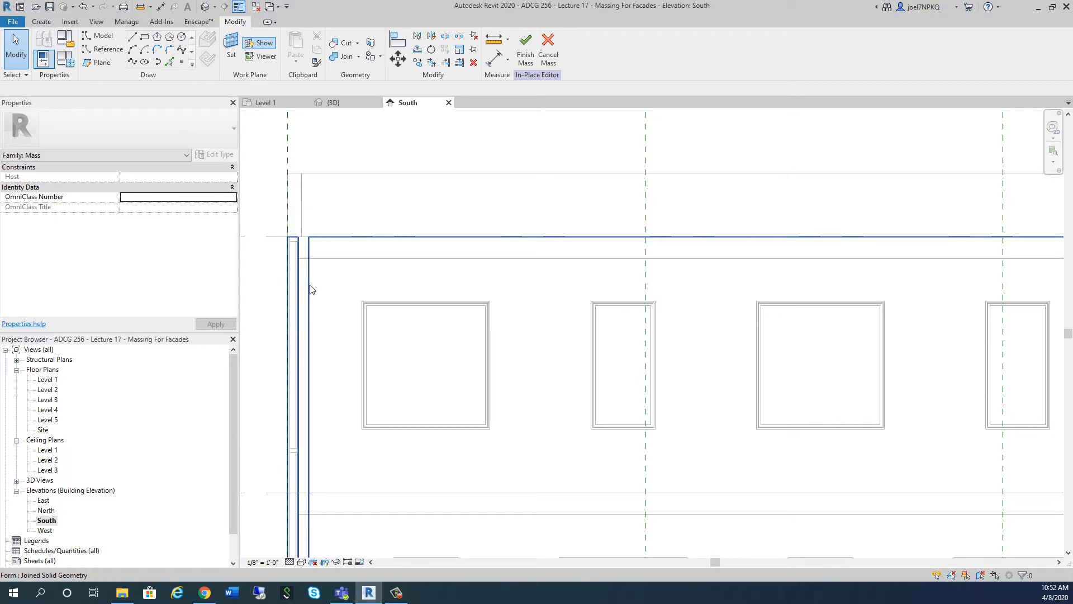
{"action": "key", "text": "Tab"}
{"action": "left_click", "coordinate": [359, 297]}
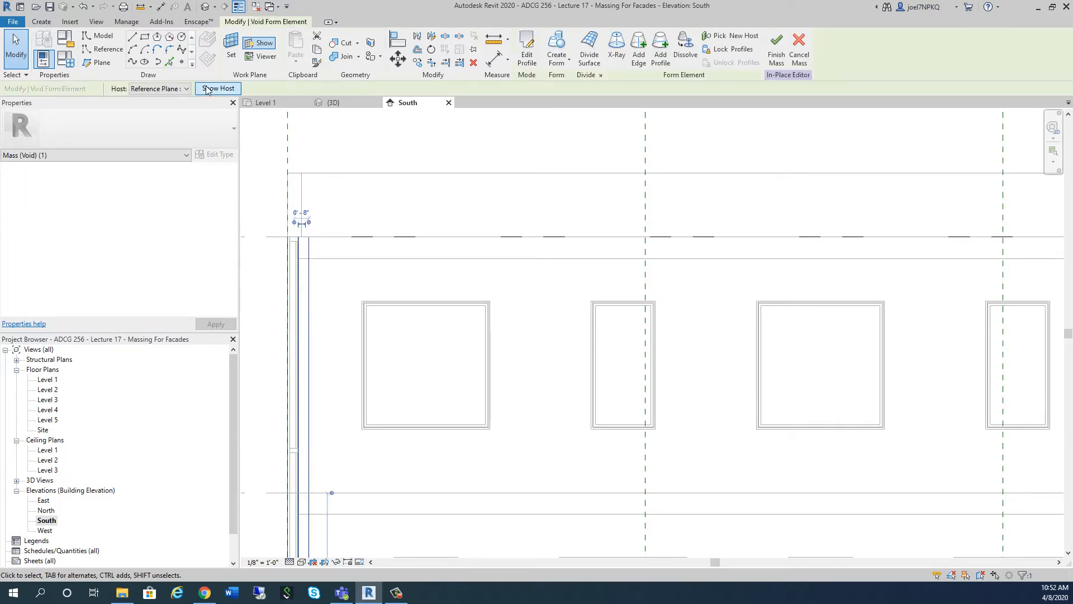
{"action": "left_click", "coordinate": [417, 62]}
{"action": "left_click", "coordinate": [287, 149]}
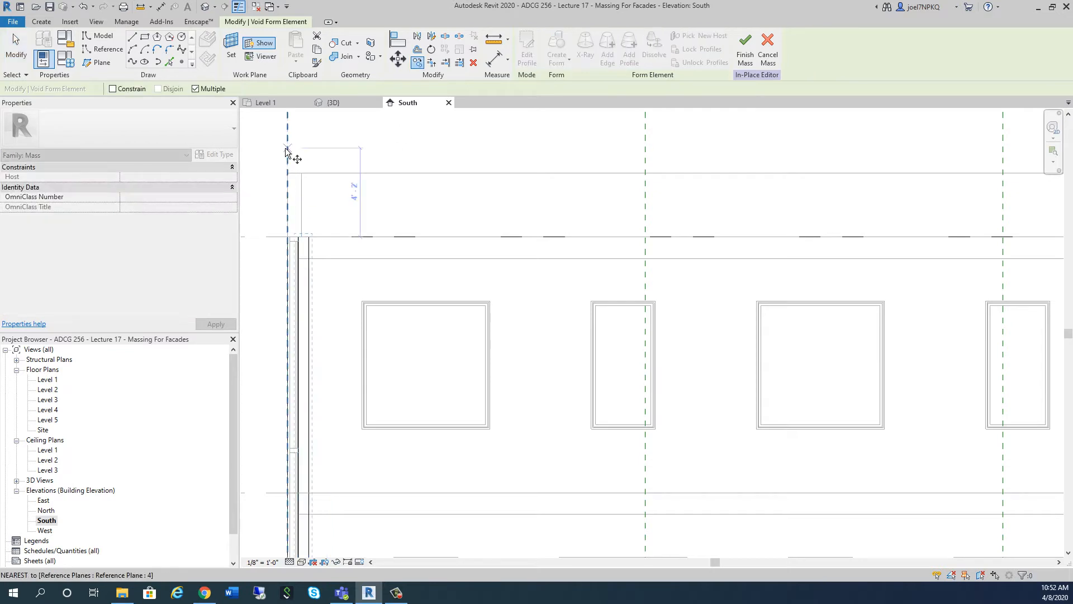
{"action": "left_click", "coordinate": [314, 151]}
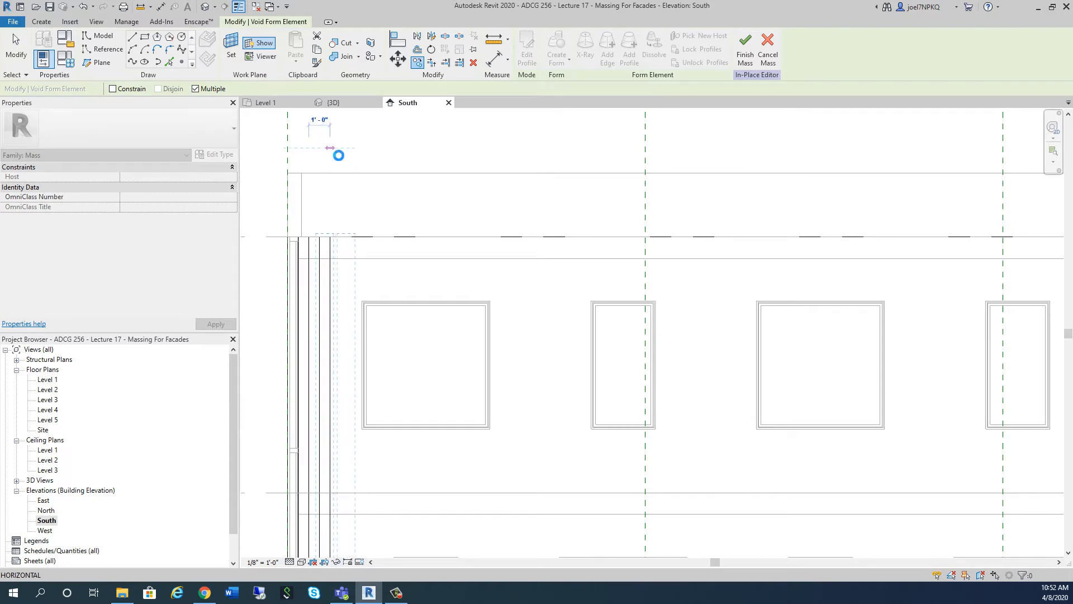
{"action": "left_click", "coordinate": [336, 151]}
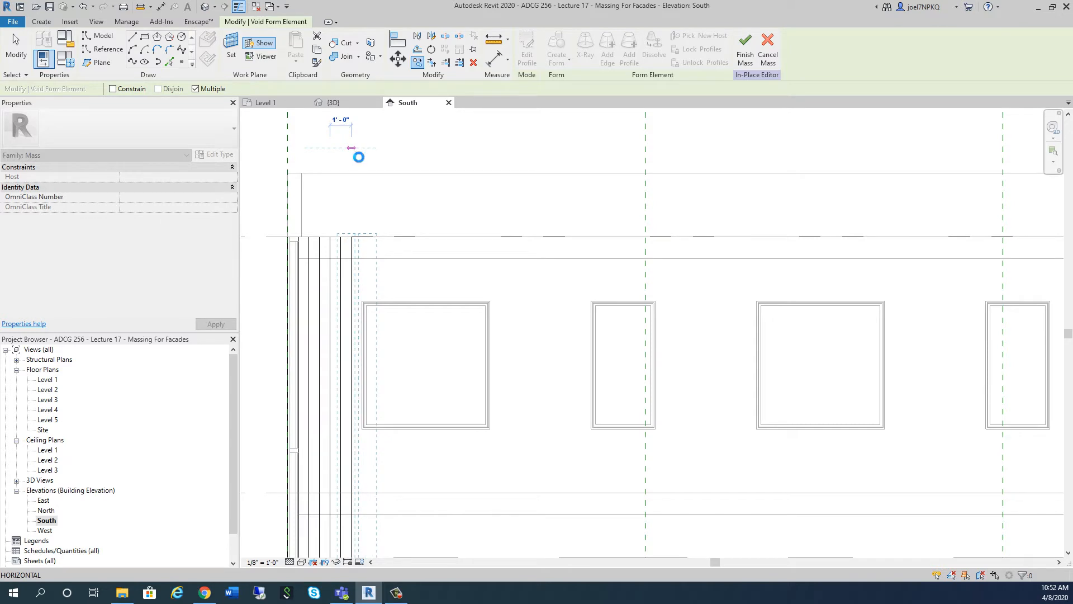
{"action": "left_click", "coordinate": [359, 157]}
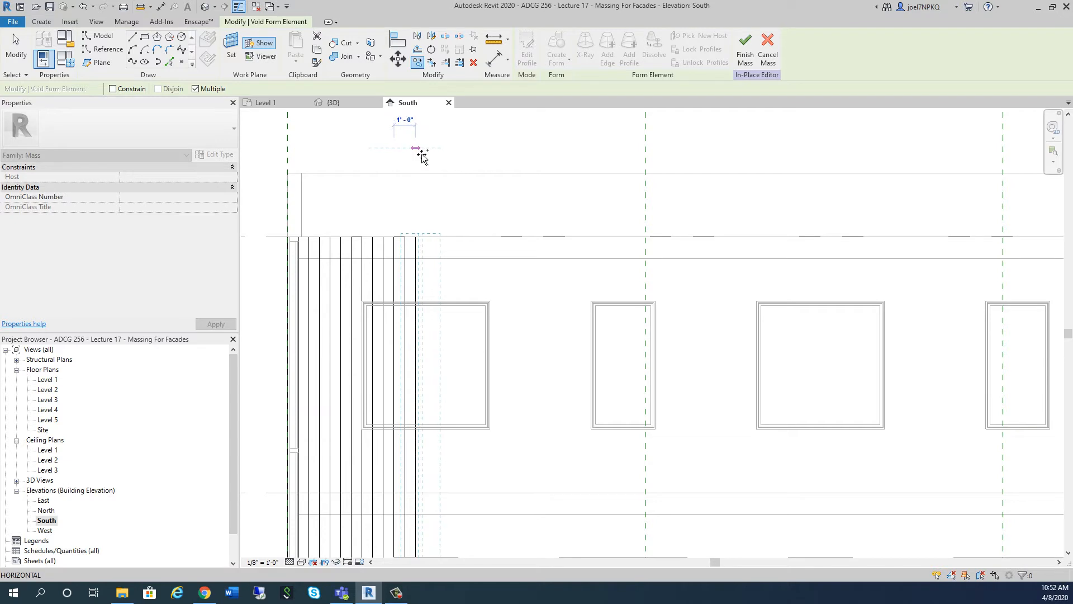
{"action": "left_click", "coordinate": [422, 157]}
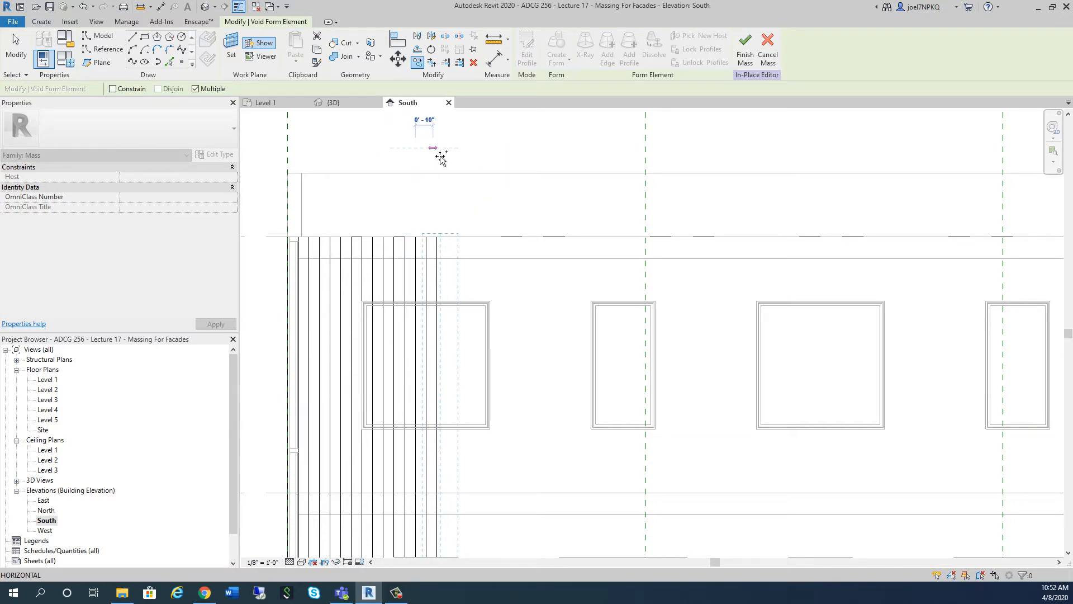
{"action": "left_click", "coordinate": [442, 158]}
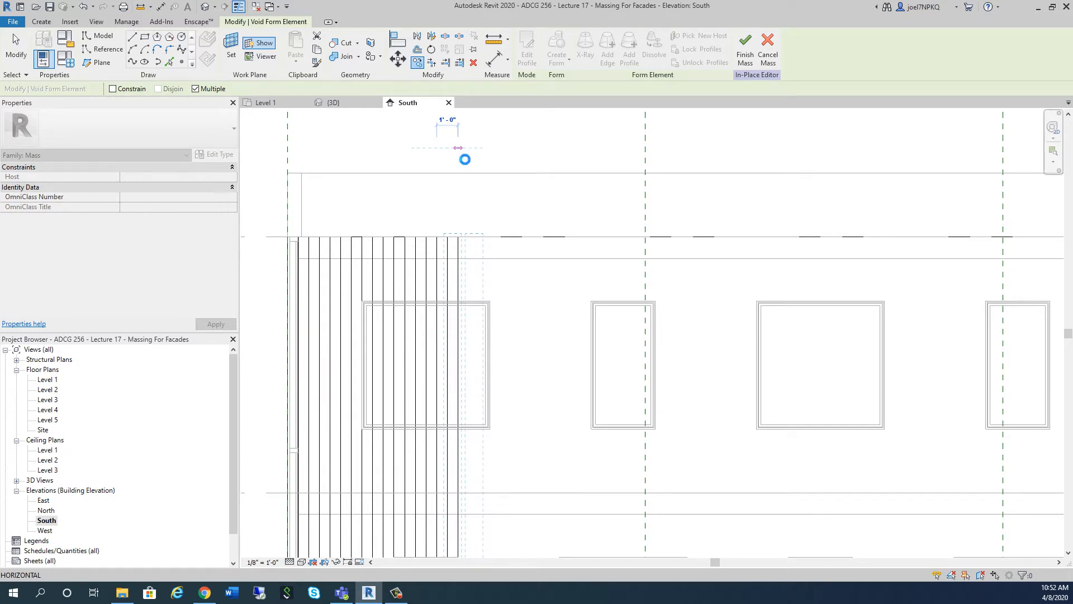
{"action": "left_click", "coordinate": [488, 155]}
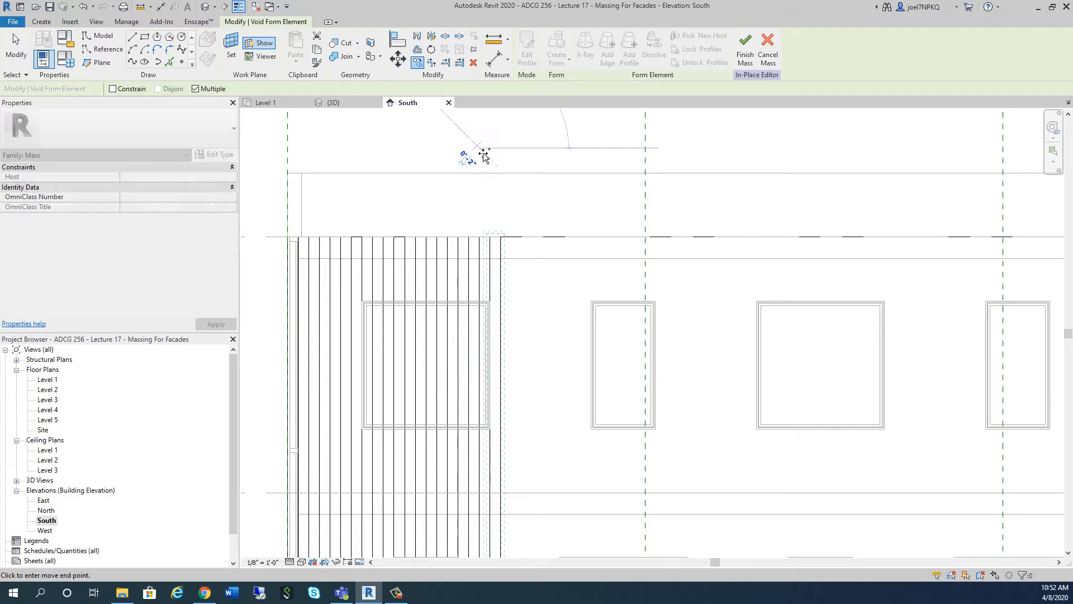
{"action": "left_click", "coordinate": [505, 155]}
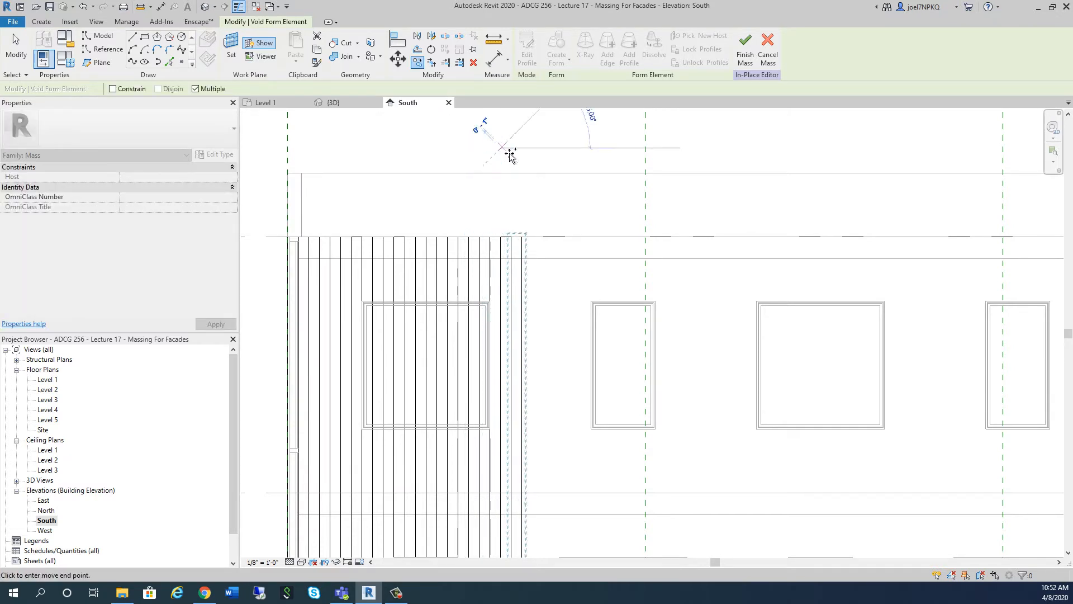
{"action": "left_click", "coordinate": [528, 158]}
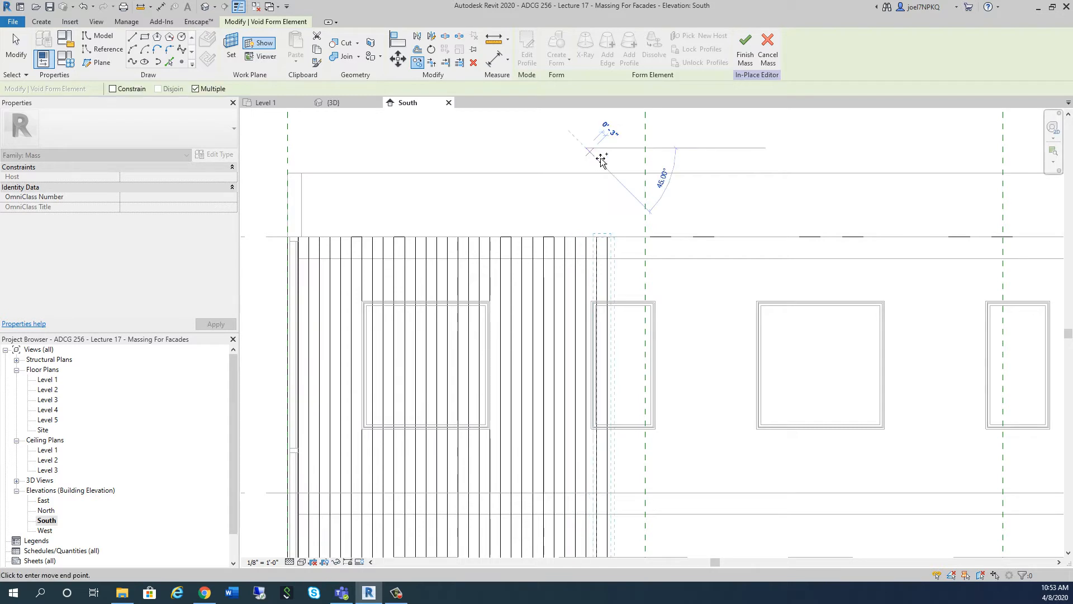
{"action": "left_click", "coordinate": [636, 154]}
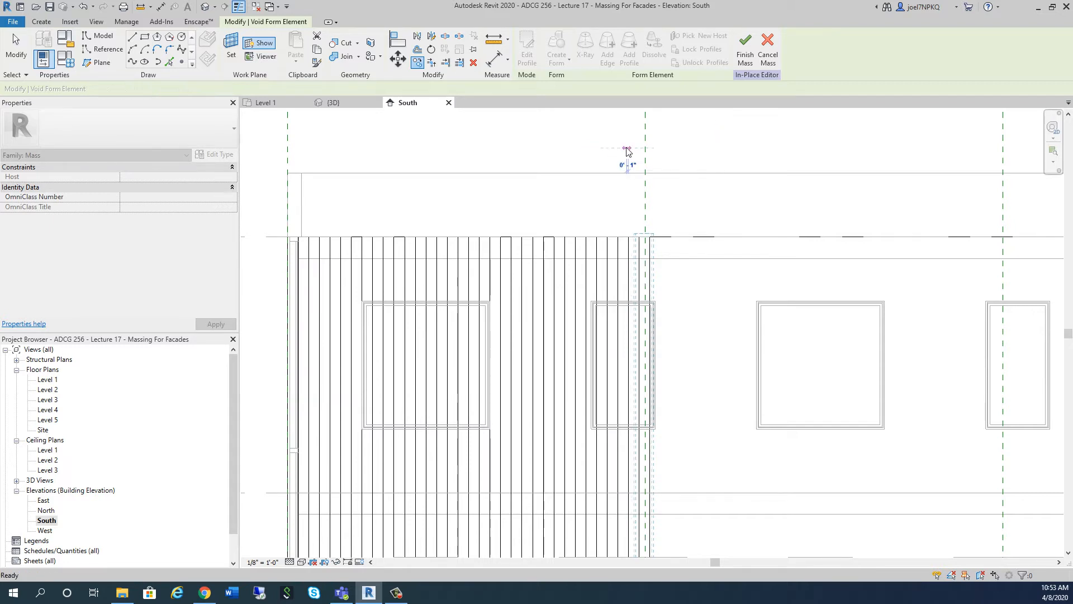
{"action": "key", "text": "Escape"}
{"action": "scroll", "coordinate": [559, 216], "scroll_direction": "down", "scroll_amount": 1}
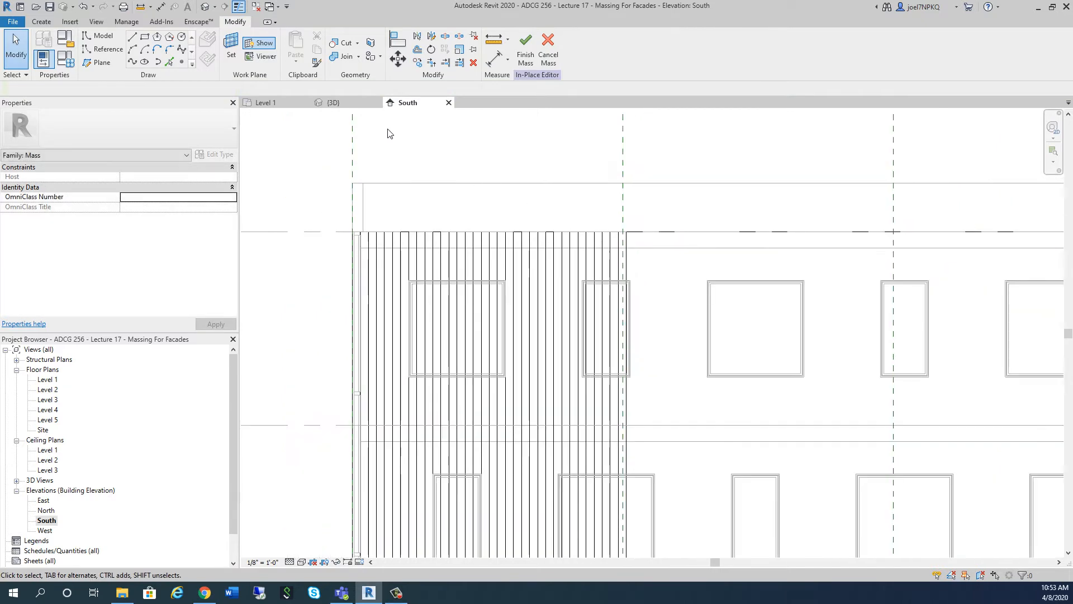
Examine the row of vertical grooves on the wavy facade in the 3D view, then return to the South elevation
{"action": "left_click", "coordinate": [357, 105]}
{"action": "scroll", "coordinate": [427, 182], "scroll_direction": "down", "scroll_amount": 3}
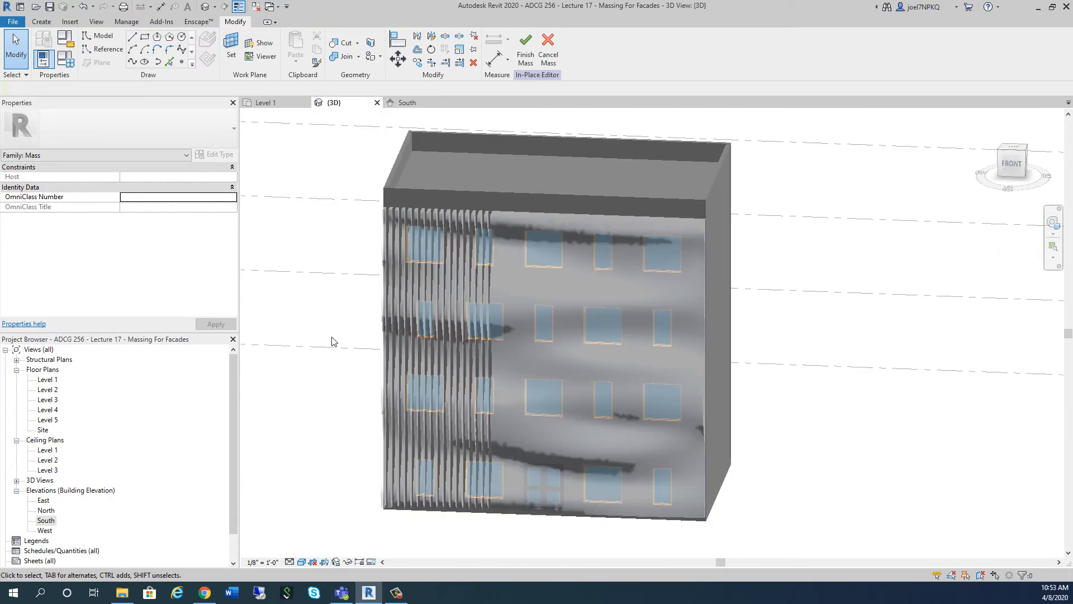
{"action": "middle_click_drag", "start_coordinate": [332, 340], "coordinate": [376, 373], "text": "shift"}
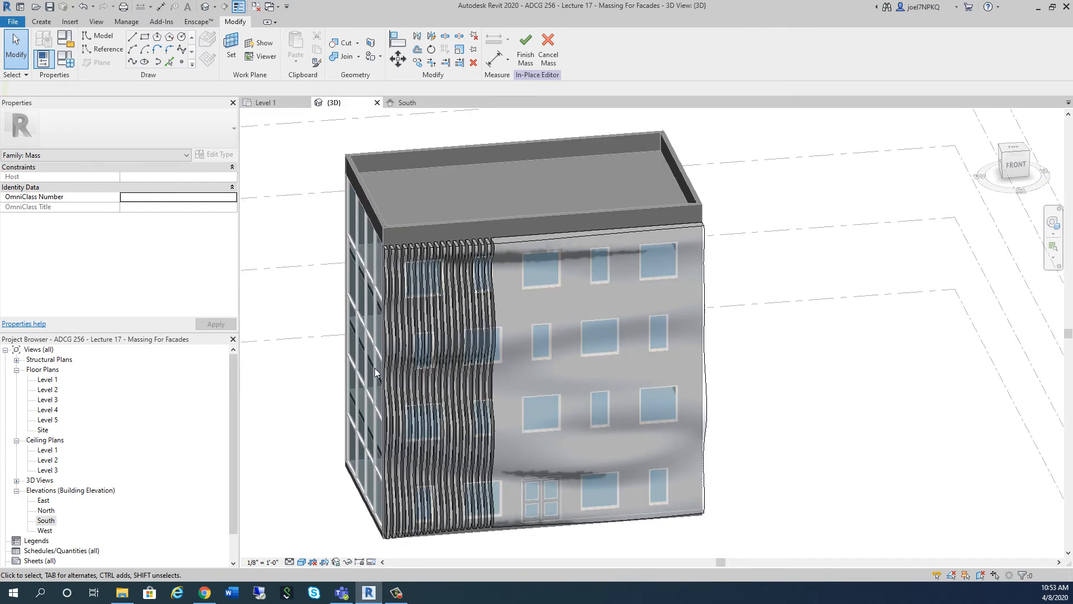
{"action": "left_click", "coordinate": [407, 103]}
{"action": "scroll", "coordinate": [417, 186], "scroll_direction": "down", "scroll_amount": 3}
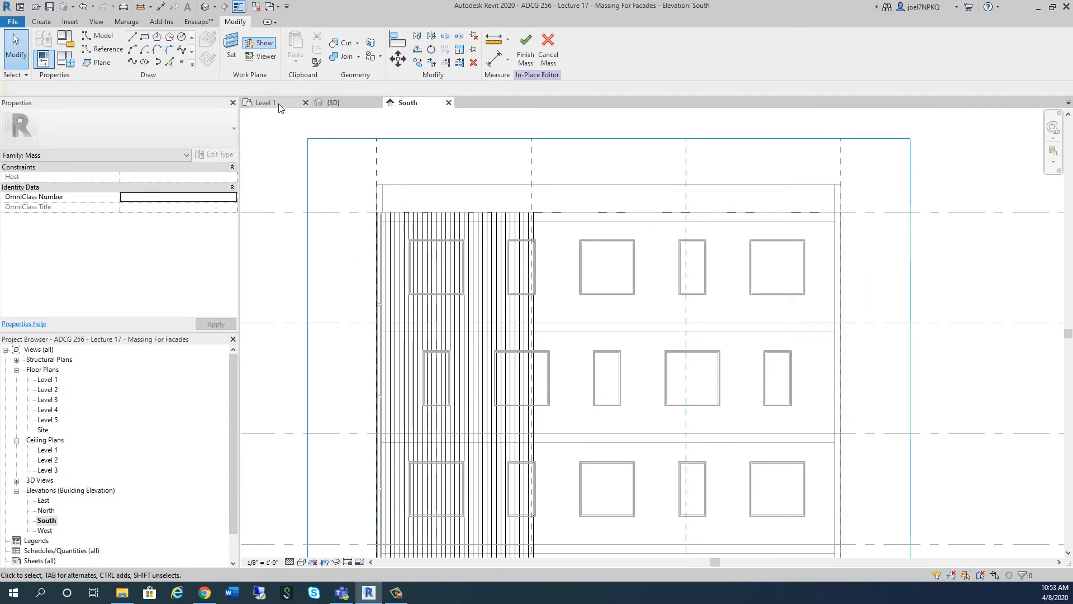
Open the Level 5 floor plan and set its visual style to Hidden Line
{"action": "double_click", "coordinate": [48, 419]}
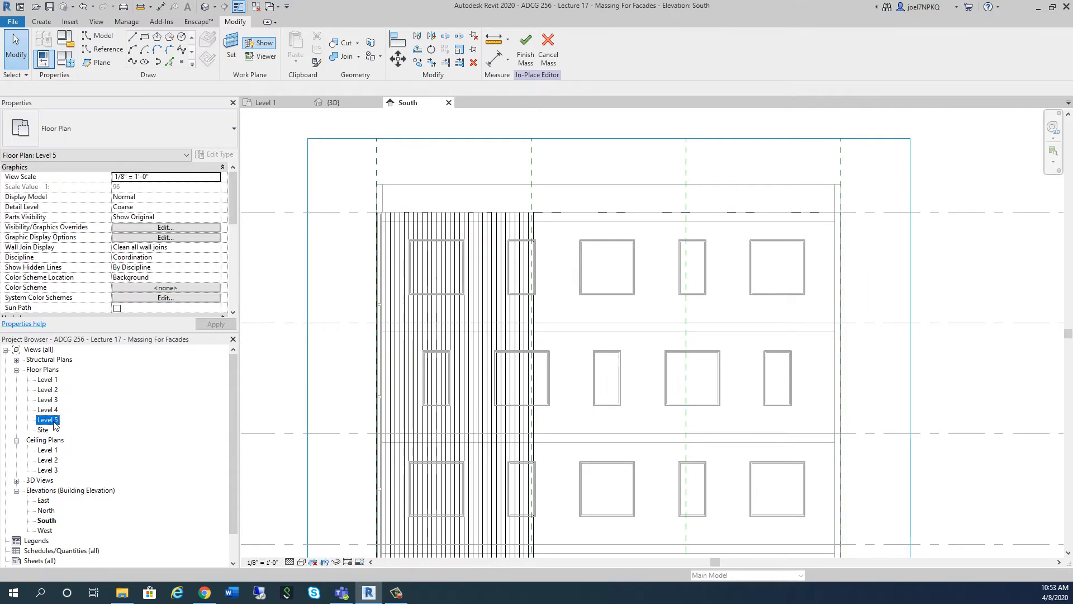
{"action": "scroll", "coordinate": [579, 347], "scroll_direction": "up", "scroll_amount": 5}
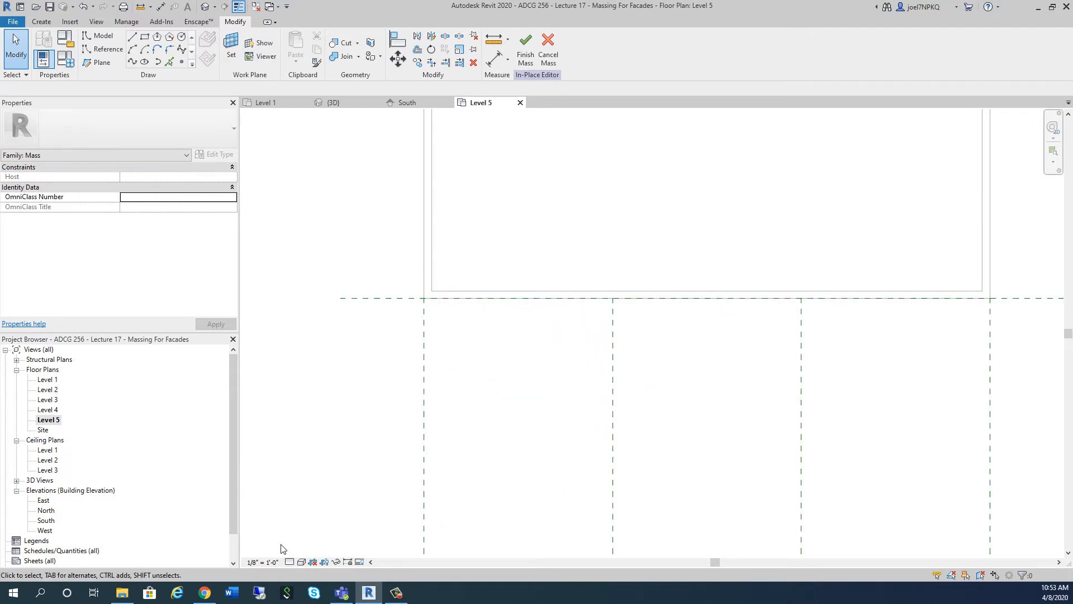
{"action": "left_click", "coordinate": [302, 562]}
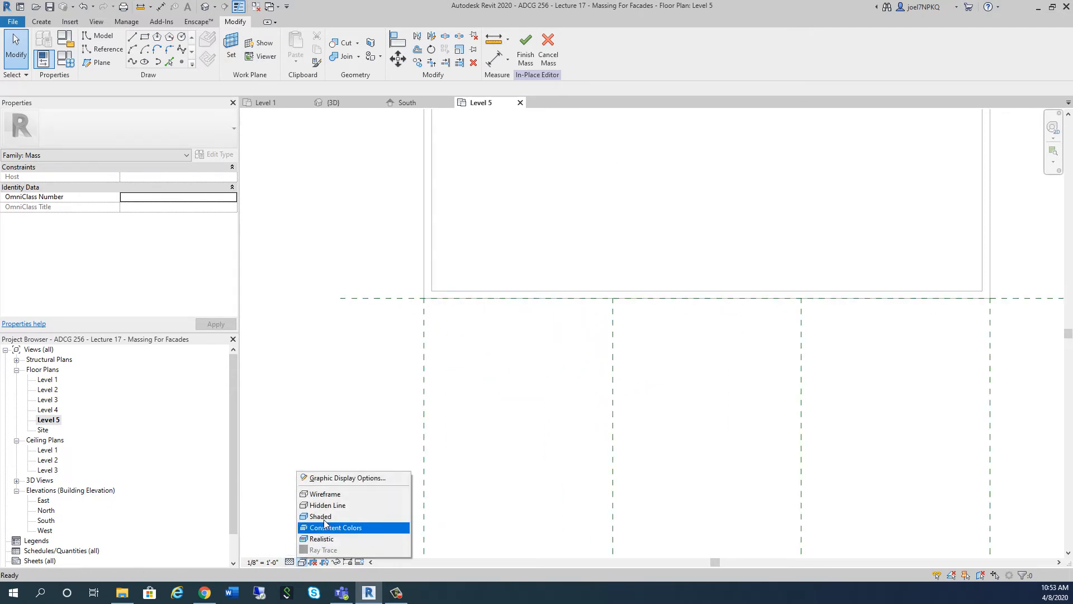
{"action": "left_click", "coordinate": [329, 505]}
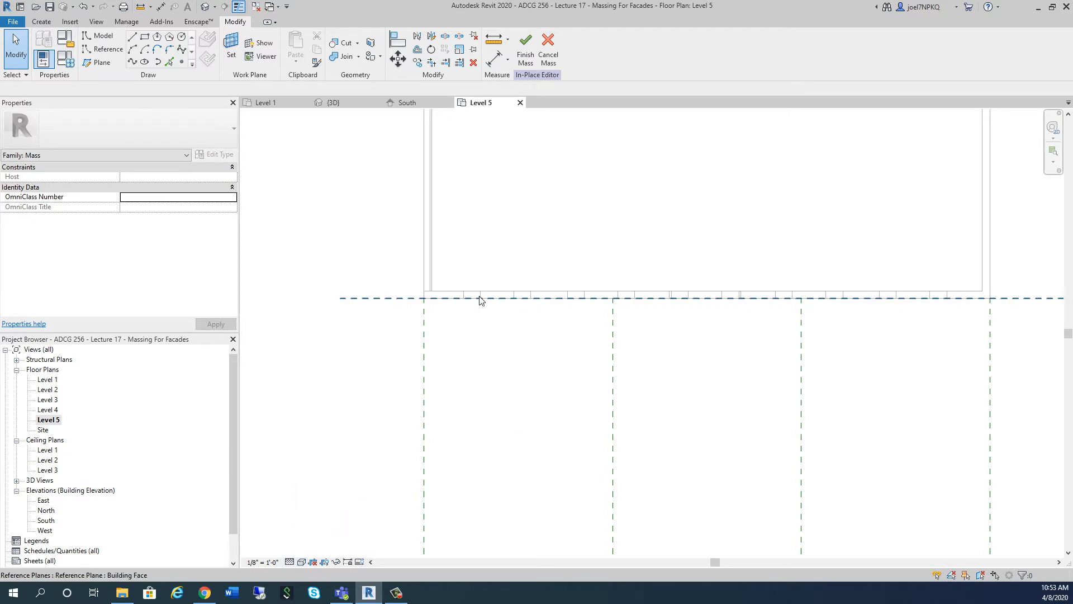
{"action": "scroll", "coordinate": [436, 324], "scroll_direction": "down", "scroll_amount": 3}
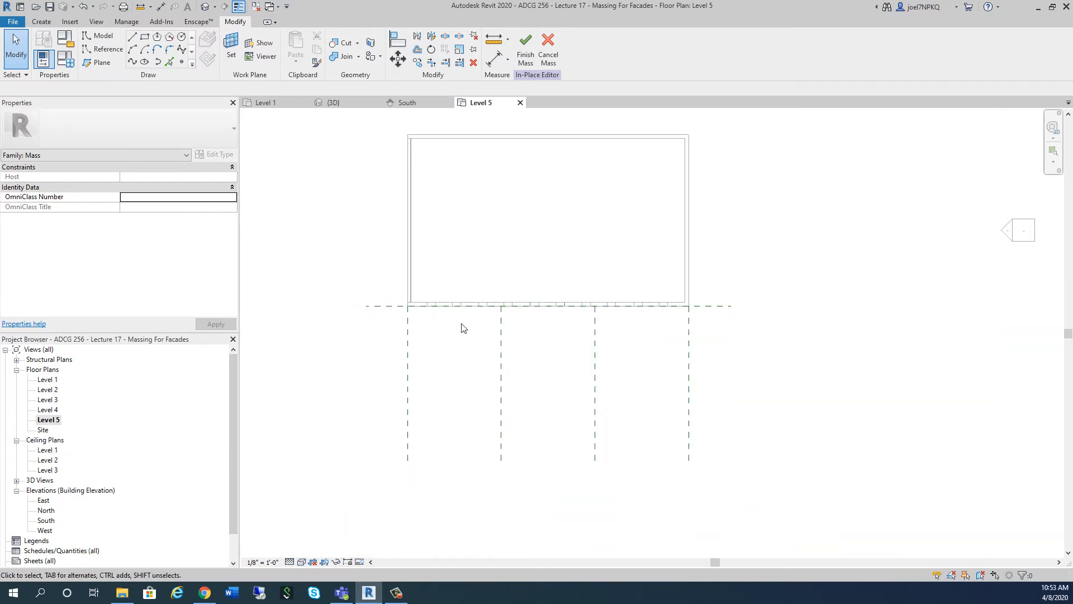
{"action": "scroll", "coordinate": [520, 310], "scroll_direction": "up", "scroll_amount": 1}
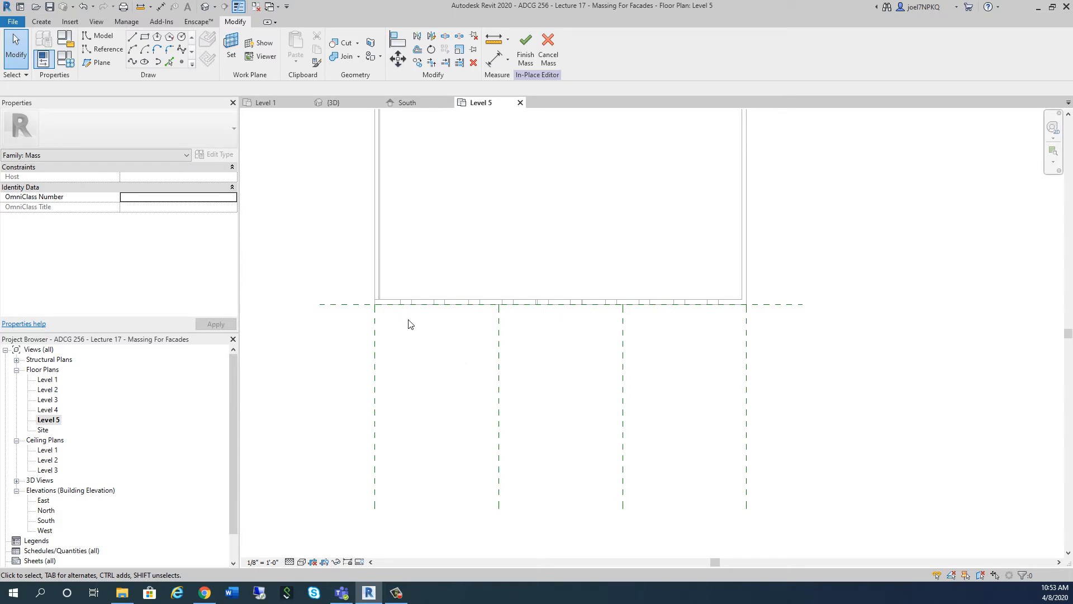
Try to select the void forms across the grooved section in the Level 1 floor plan, then clear the selection in the South elevation
{"action": "double_click", "coordinate": [49, 380]}
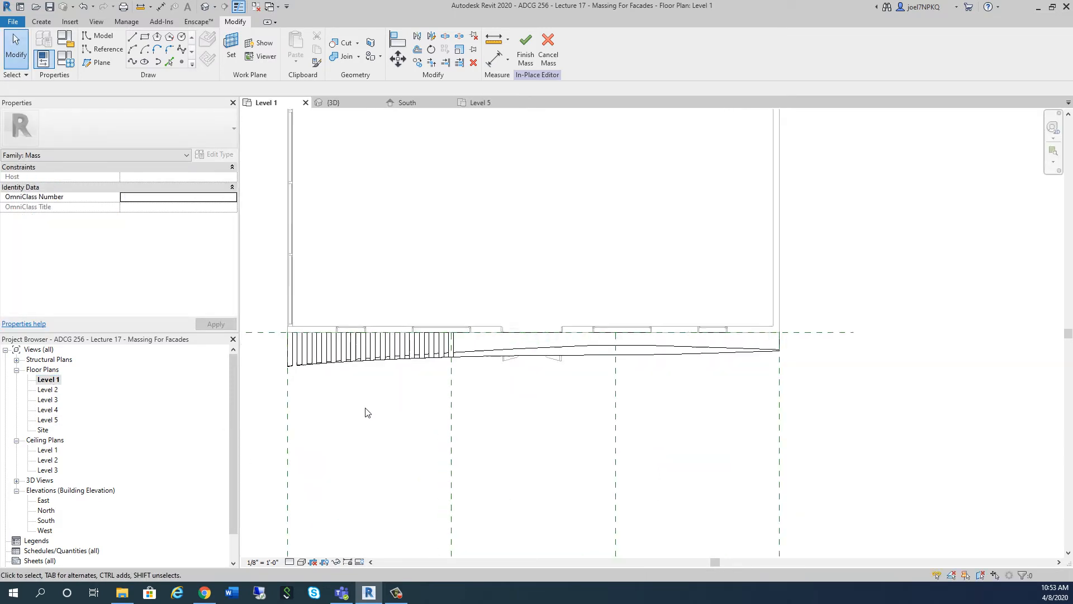
{"action": "scroll", "coordinate": [366, 412], "scroll_direction": "up", "scroll_amount": 2}
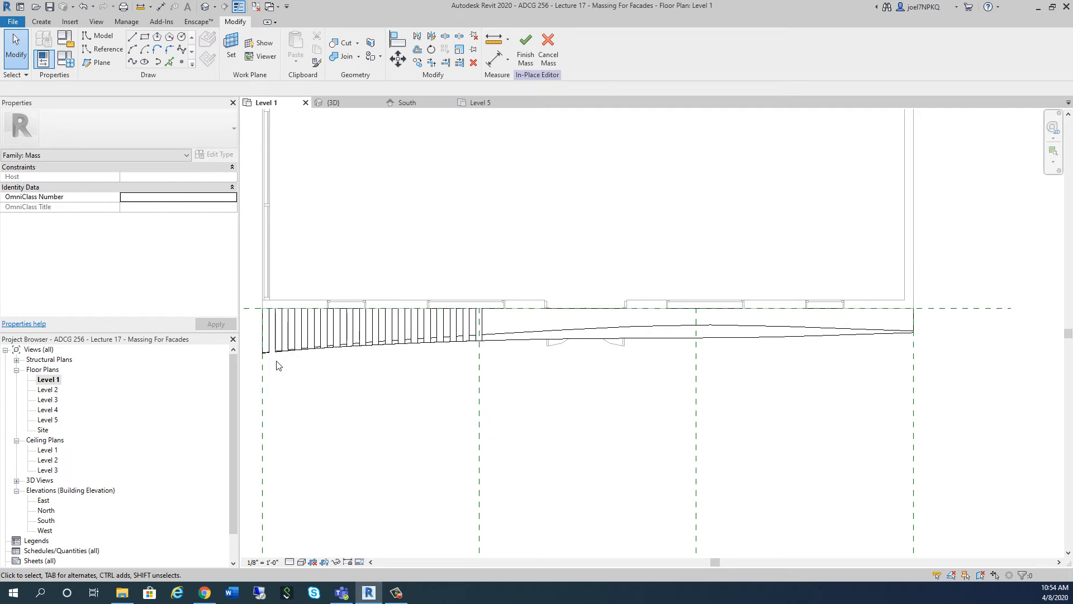
{"action": "left_click_drag", "start_coordinate": [249, 273], "coordinate": [529, 471]}
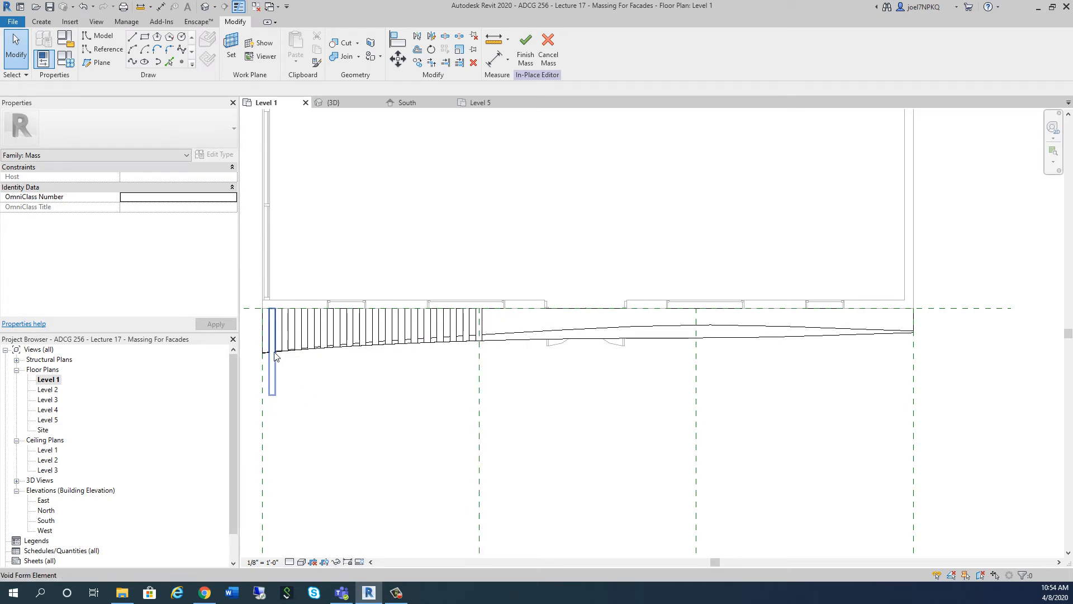
{"action": "left_click", "coordinate": [315, 436]}
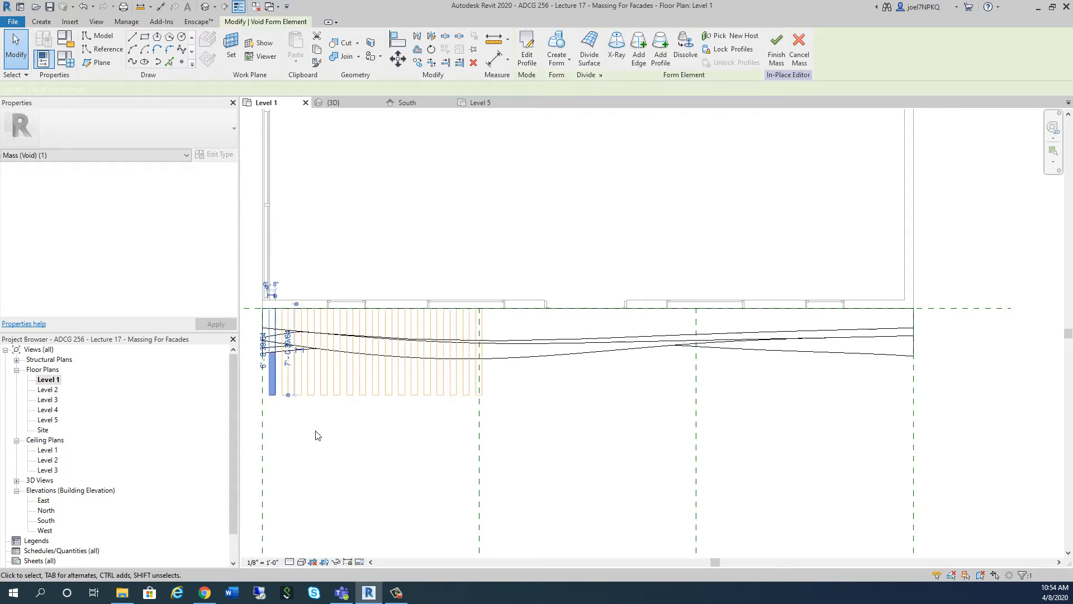
{"action": "left_click", "coordinate": [285, 391]}
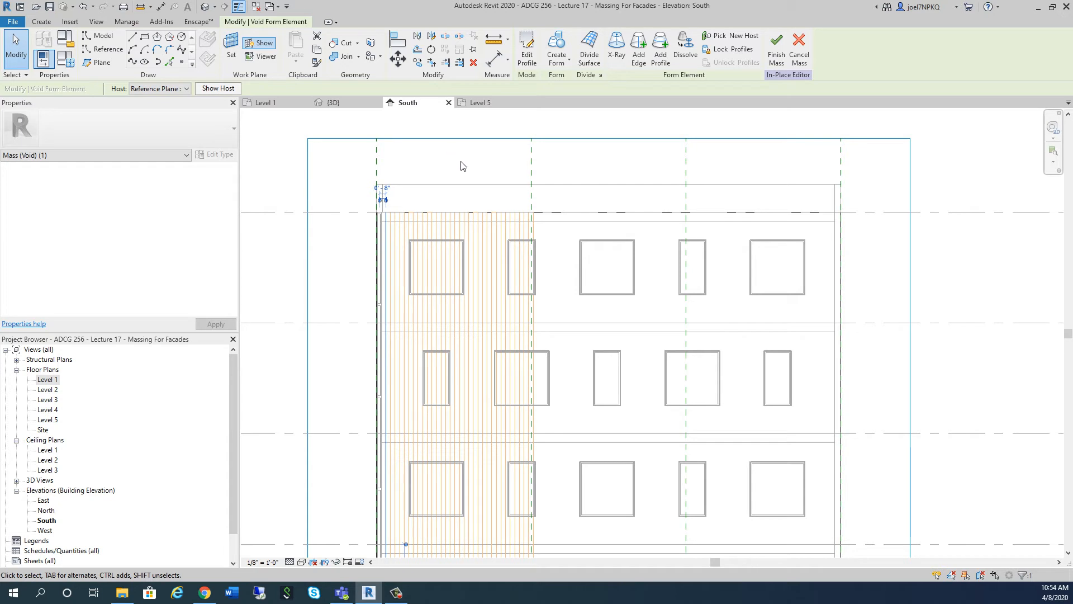
{"action": "key", "text": "Escape"}
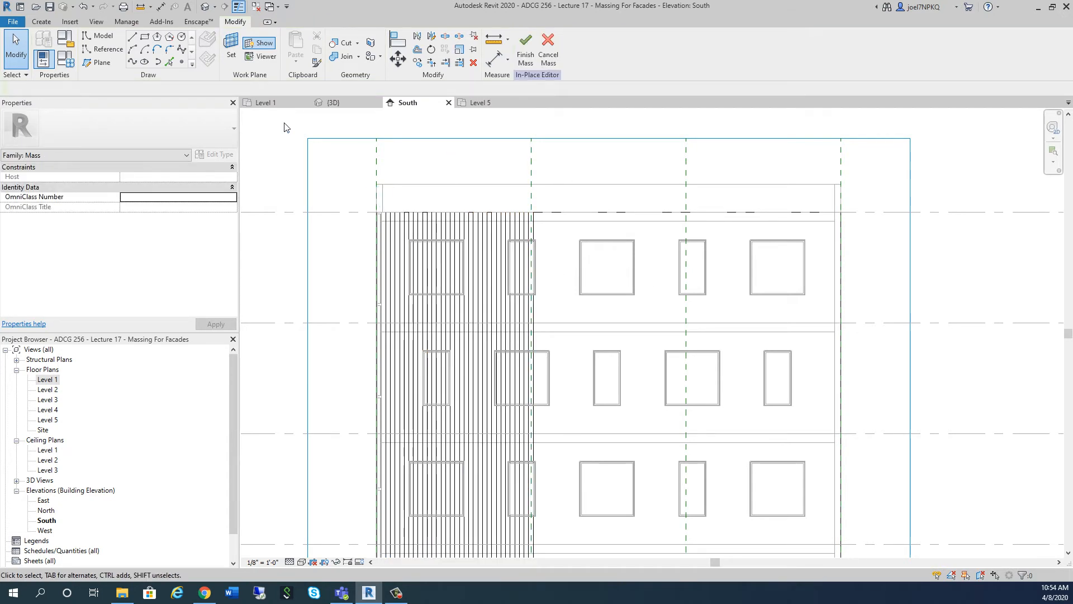
Open the Level 1 floor plan and try selecting the first few void forms individually, then clear the selection
{"action": "left_click", "coordinate": [284, 105]}
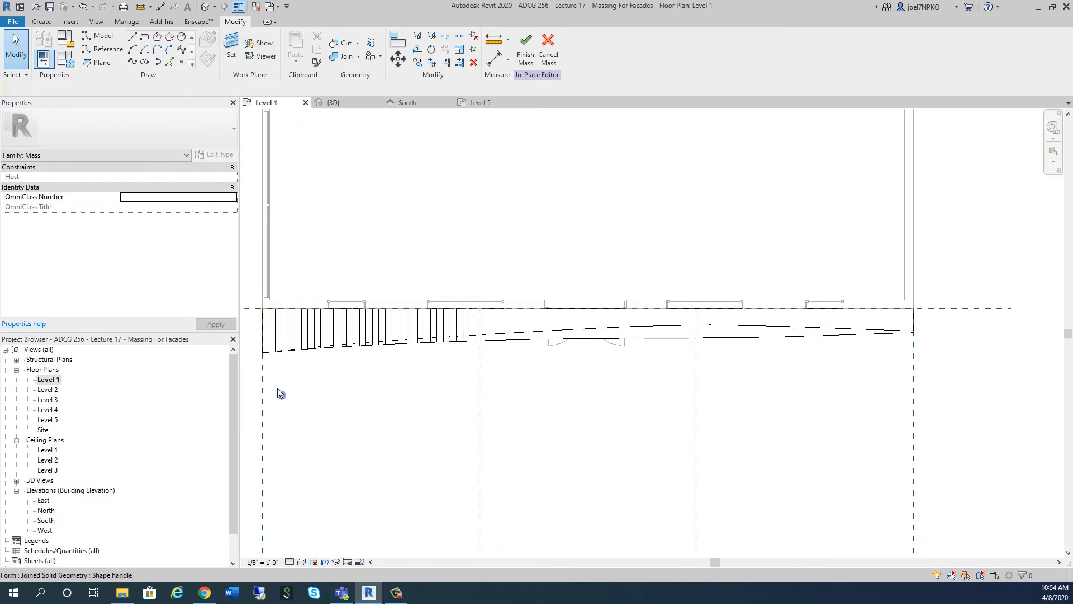
{"action": "left_click", "coordinate": [277, 355]}
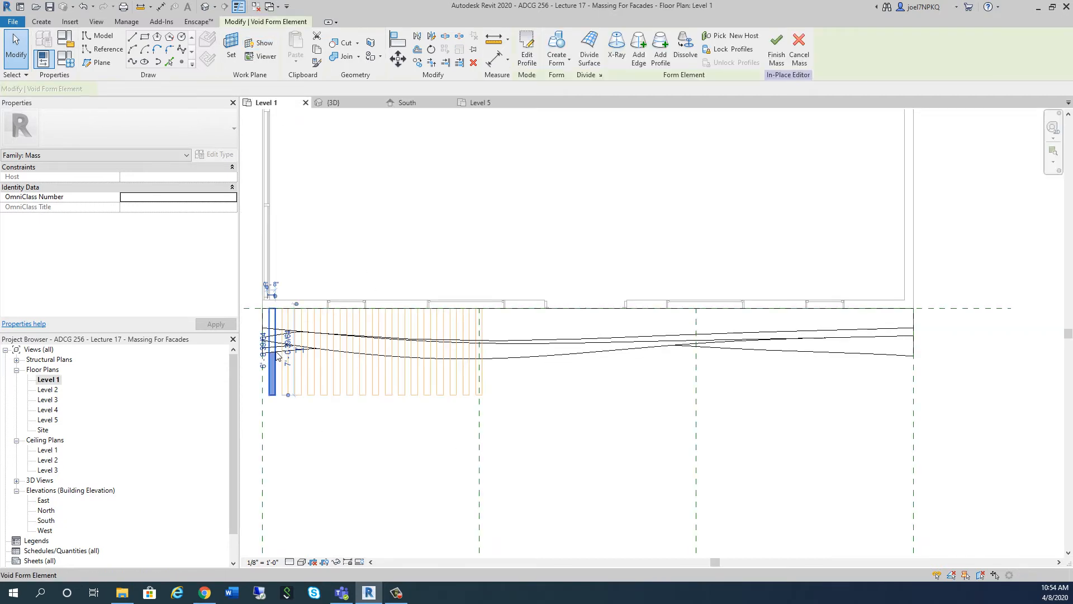
{"action": "left_click", "coordinate": [283, 317], "text": "ctrl"}
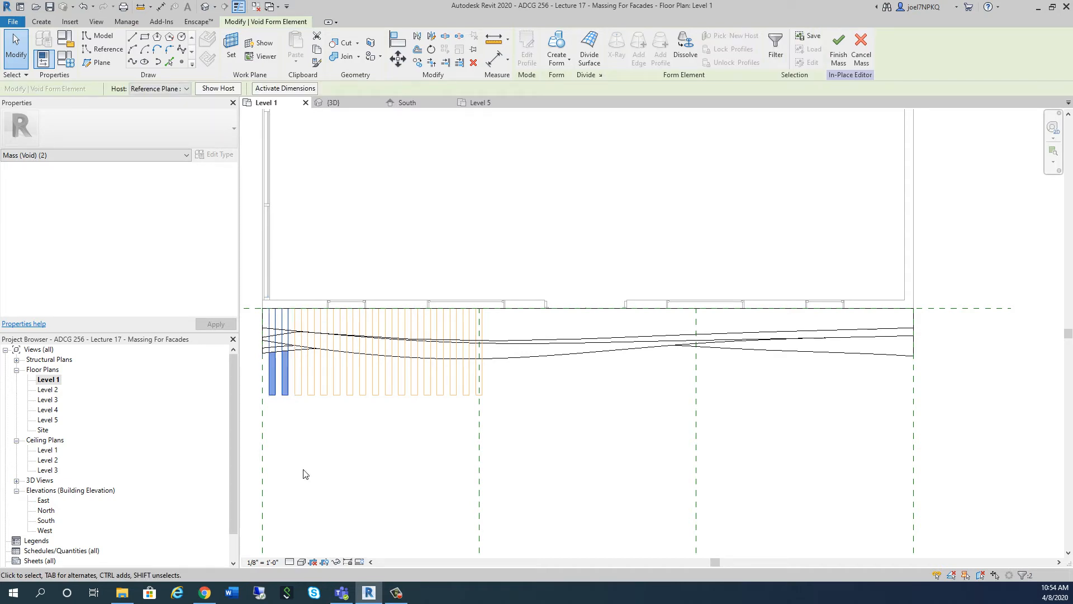
{"action": "left_click", "coordinate": [297, 389]}
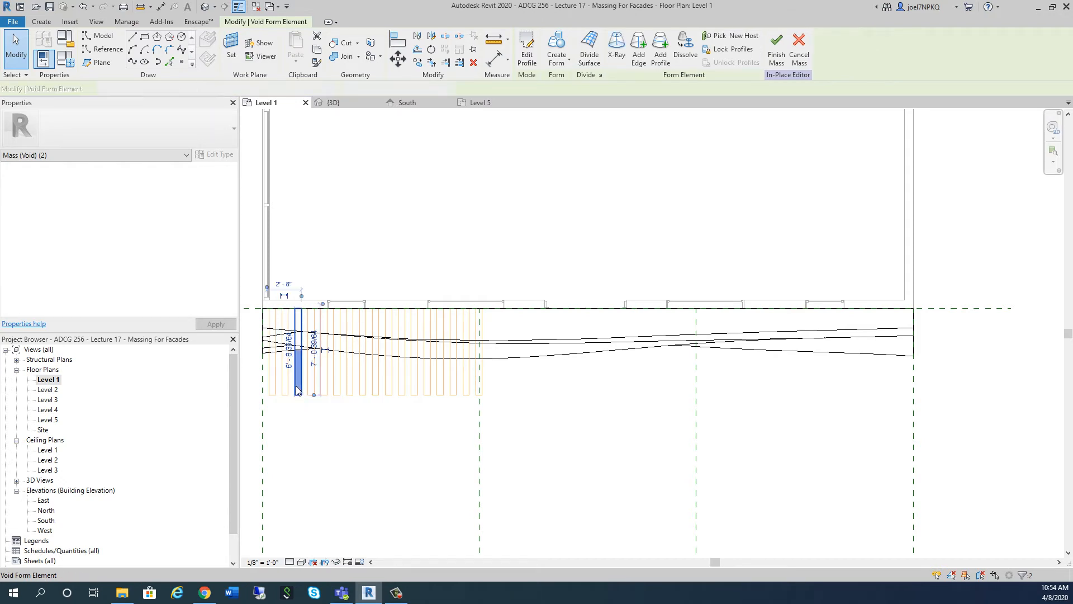
{"action": "left_click", "coordinate": [295, 428]}
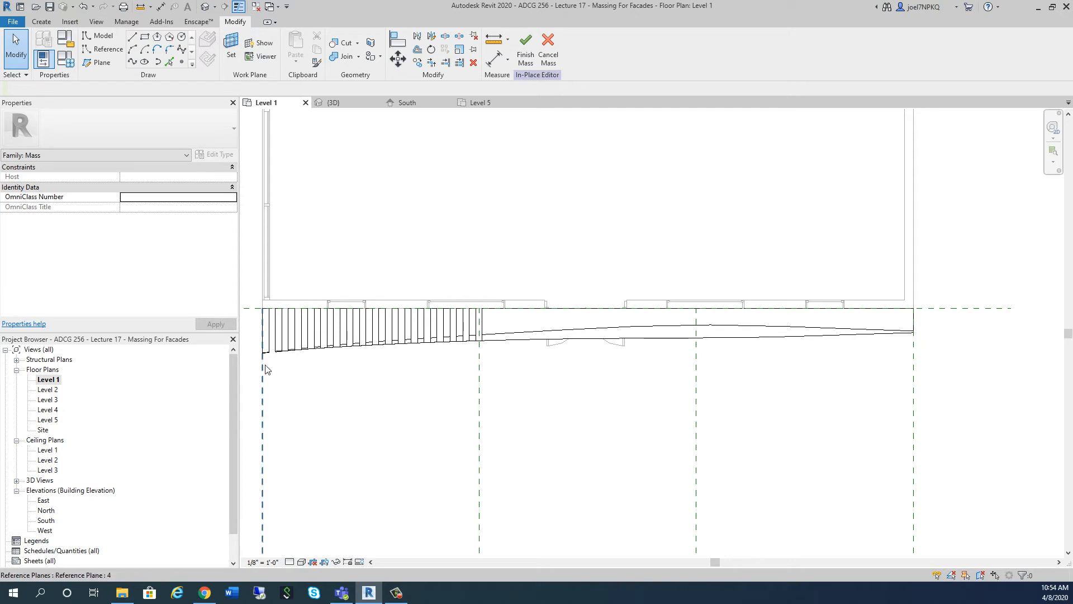
Select all the void forms across the grooved section between the first and second vertical reference planes
{"action": "left_click", "coordinate": [272, 352]}
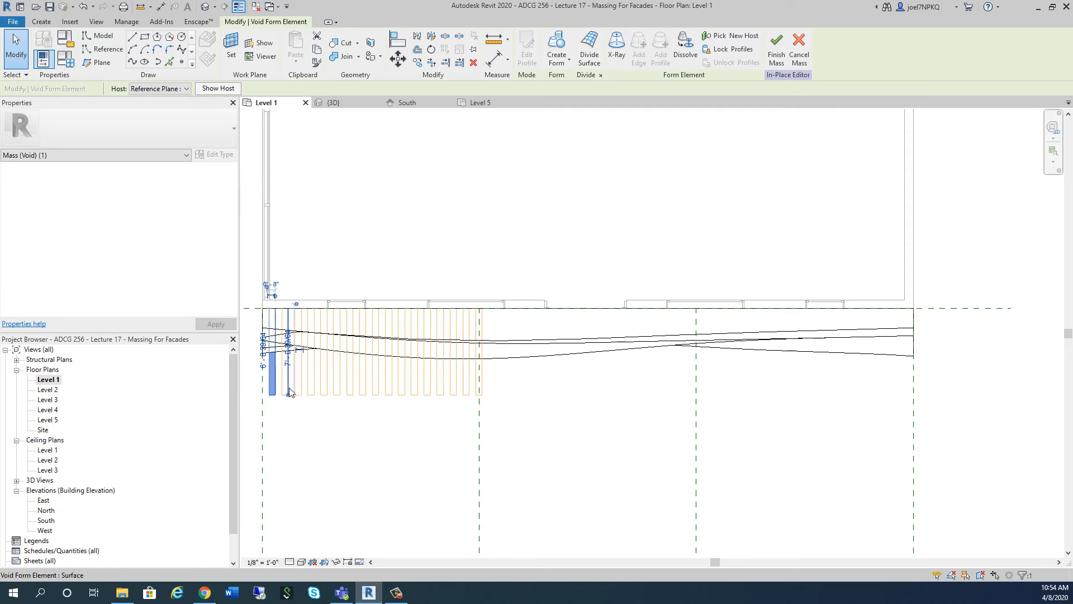
{"action": "key", "text": "Tab"}
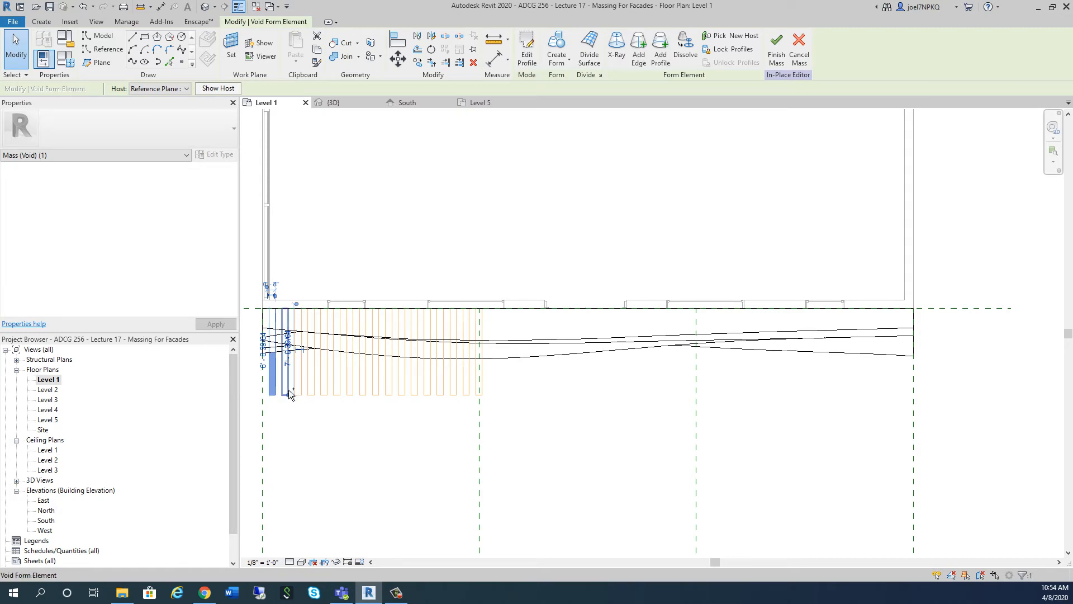
{"action": "left_click", "coordinate": [289, 390], "text": "ctrl"}
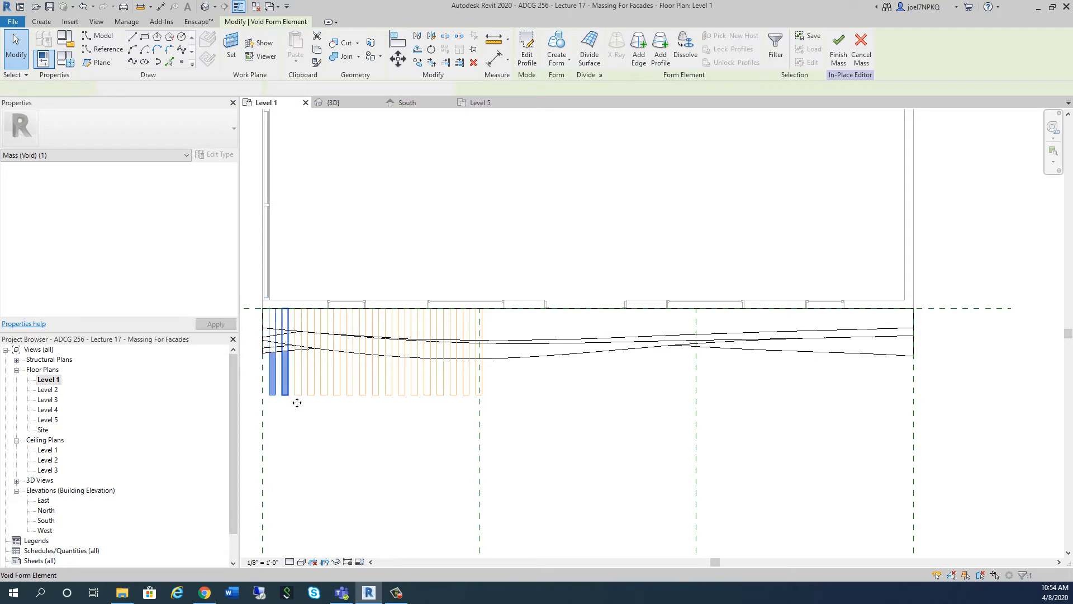
{"action": "left_click_drag", "start_coordinate": [394, 414], "coordinate": [293, 379]}
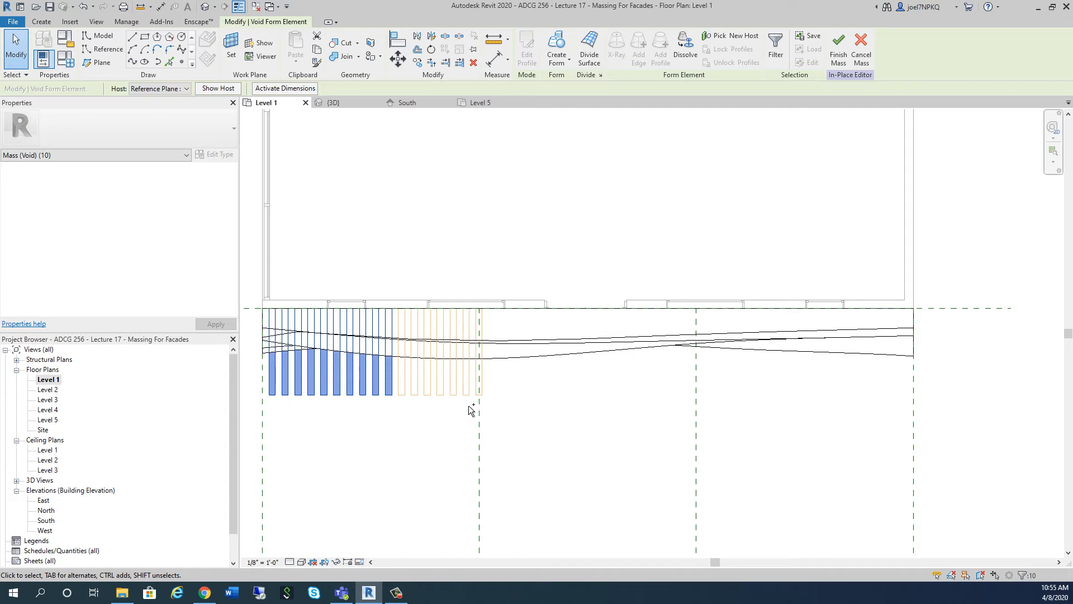
{"action": "left_click_drag", "start_coordinate": [468, 402], "coordinate": [400, 385], "text": "ctrl"}
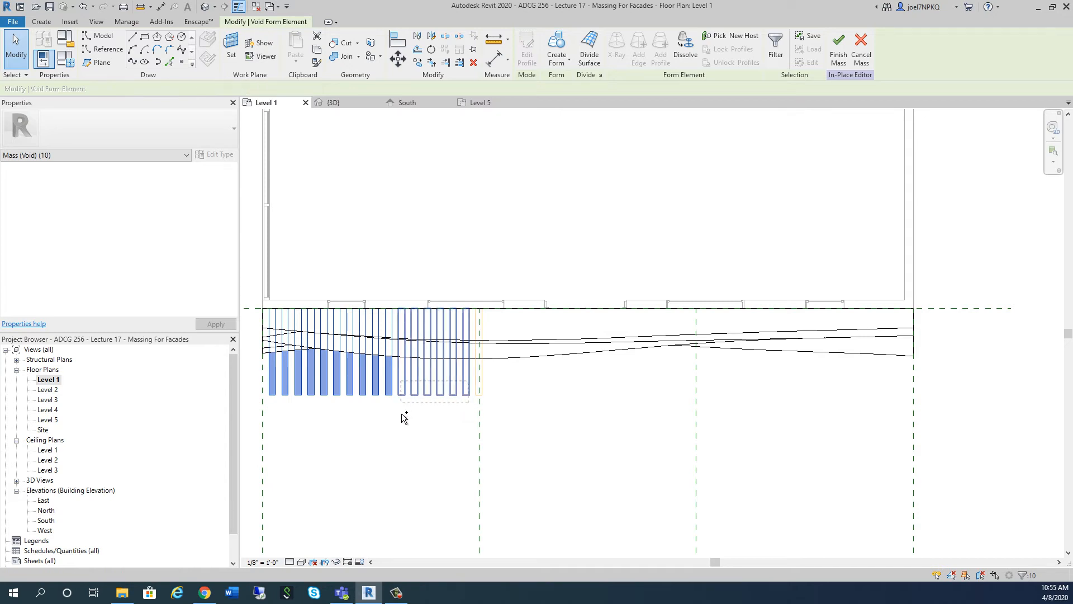
{"action": "left_click_drag", "start_coordinate": [505, 403], "coordinate": [484, 386], "text": "ctrl"}
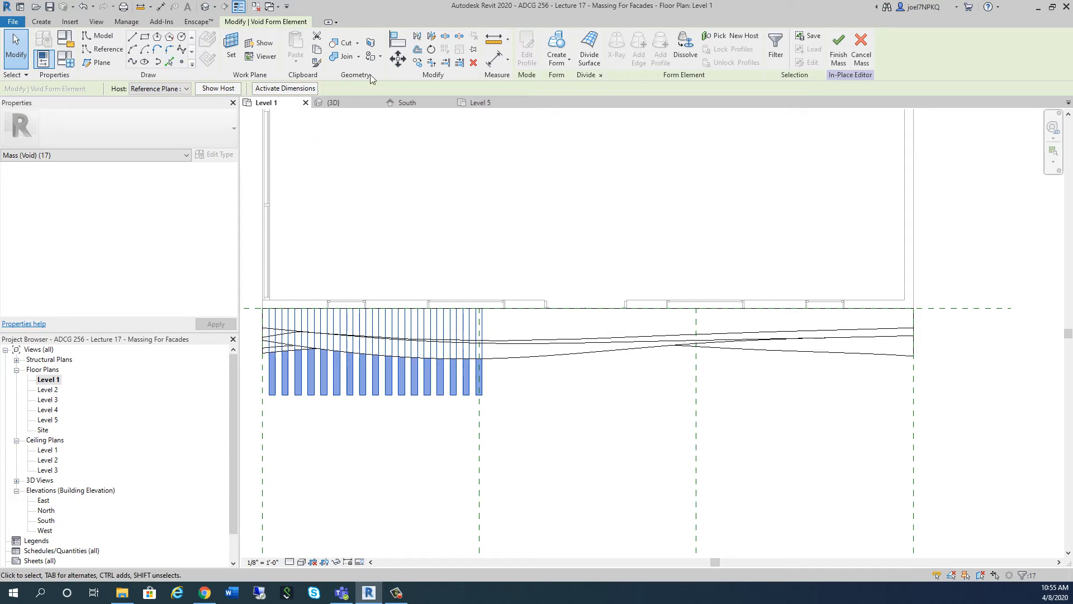
{"action": "left_click", "coordinate": [418, 62]}
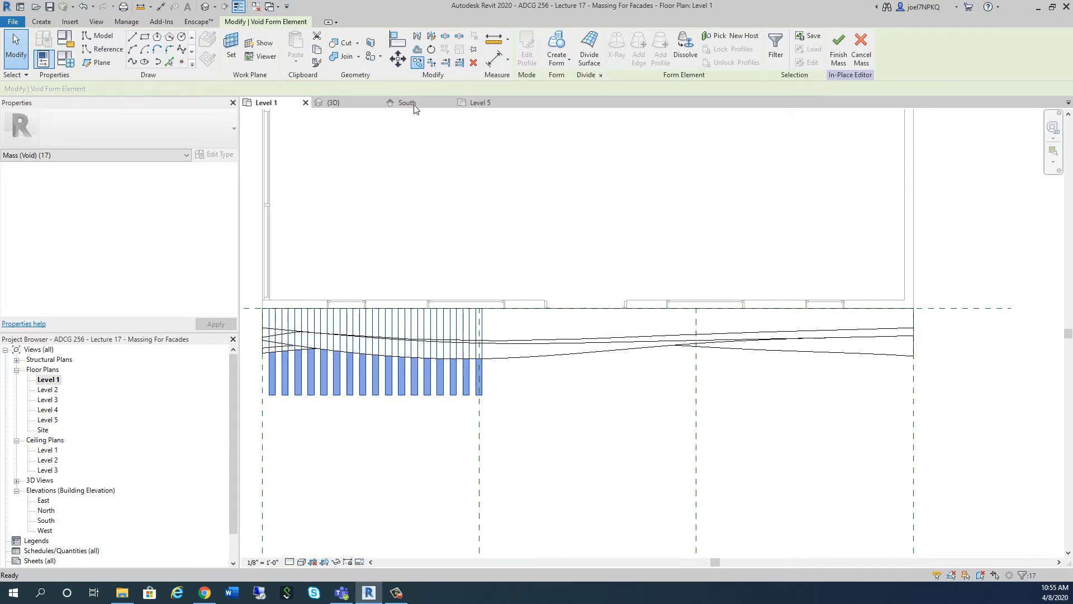
{"action": "left_click", "coordinate": [263, 435]}
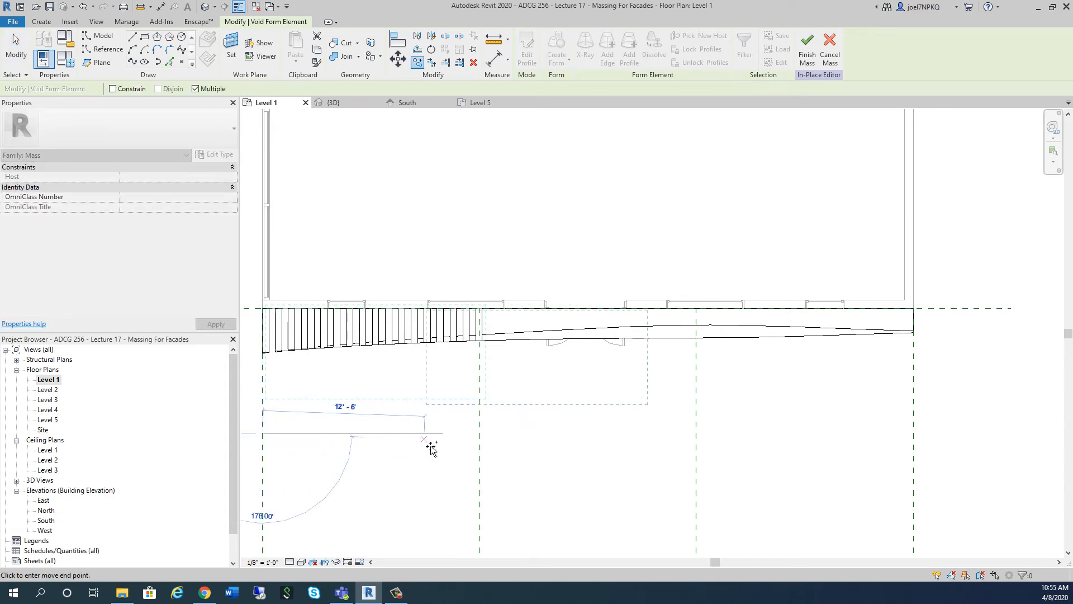
{"action": "left_click", "coordinate": [484, 440]}
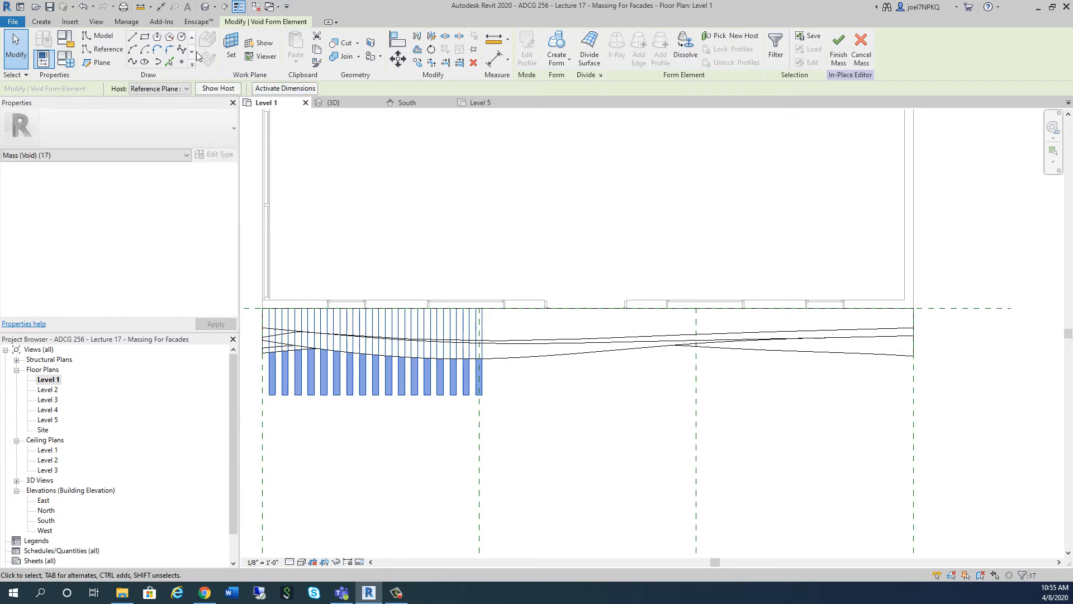
Copy the selected void forms with Multiple on, from the wall corner into the middle section beyond the second reference plane
{"action": "left_click", "coordinate": [416, 63]}
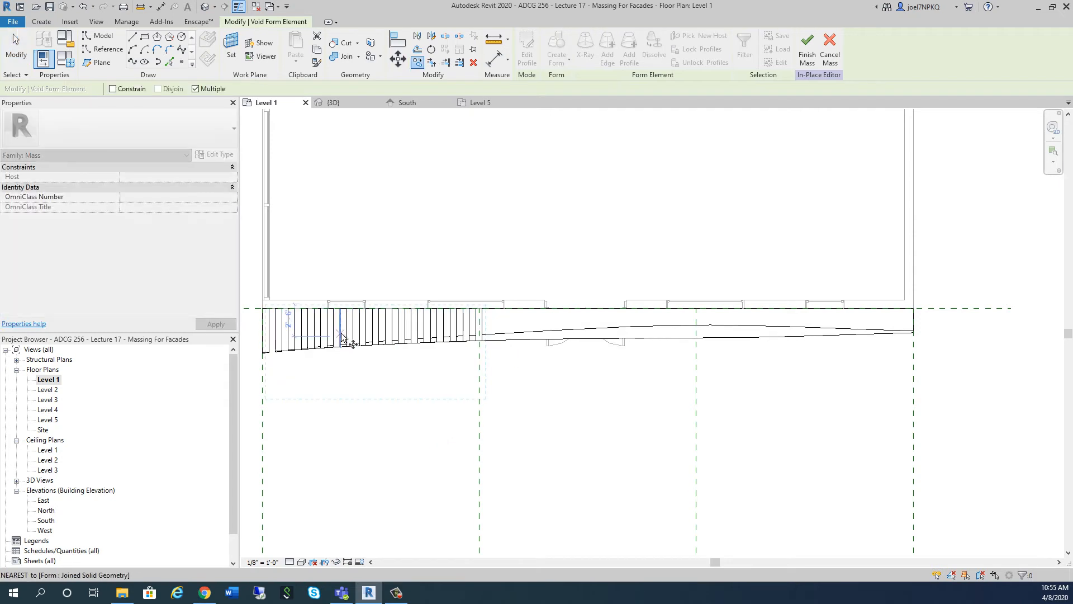
{"action": "scroll", "coordinate": [267, 334], "scroll_direction": "up", "scroll_amount": 2}
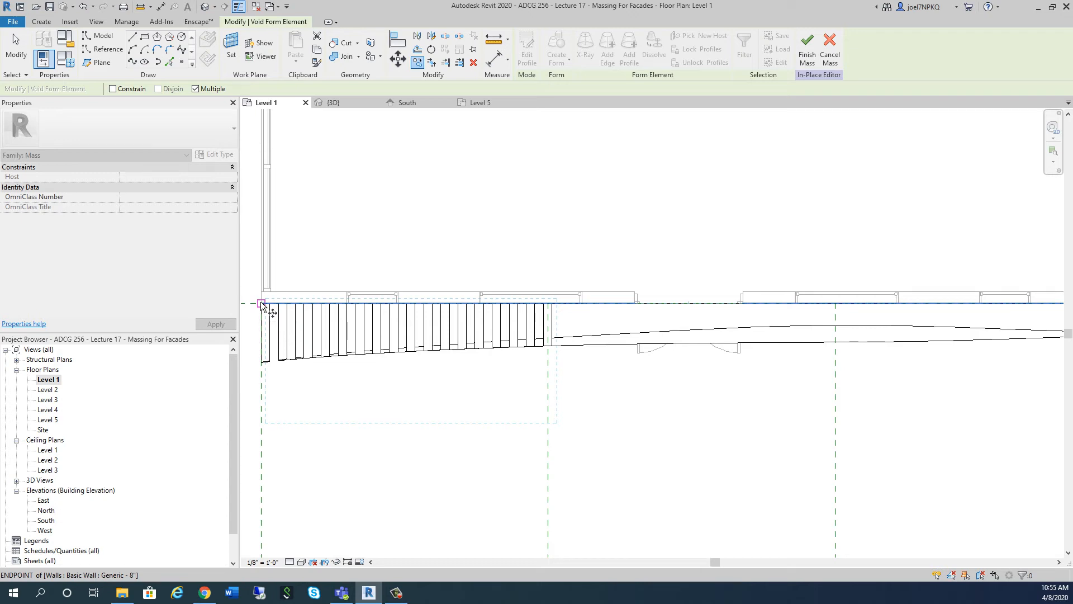
{"action": "left_click", "coordinate": [261, 303]}
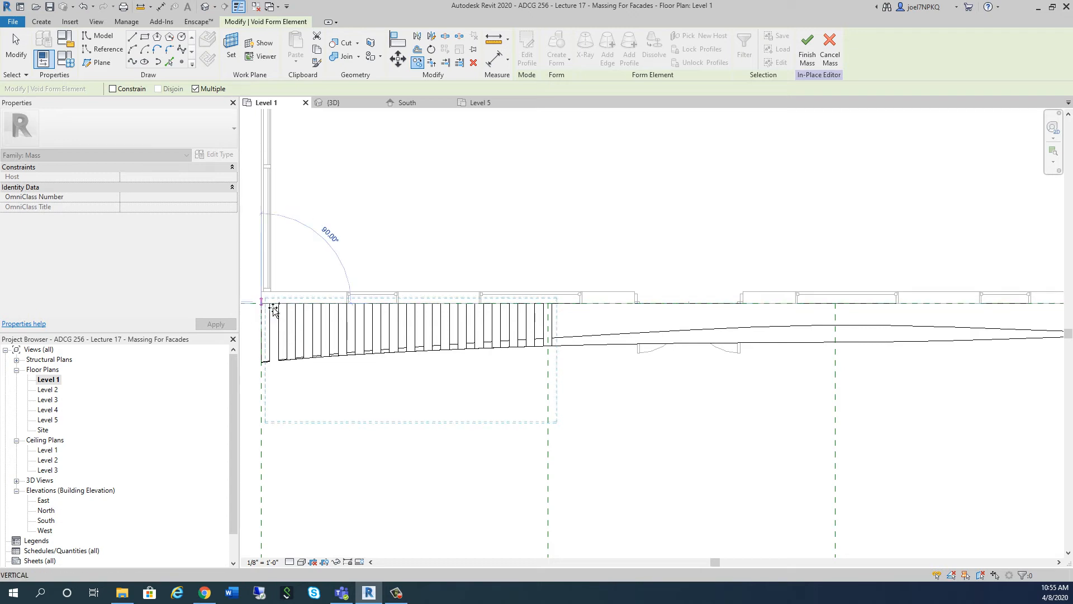
{"action": "left_click", "coordinate": [551, 304]}
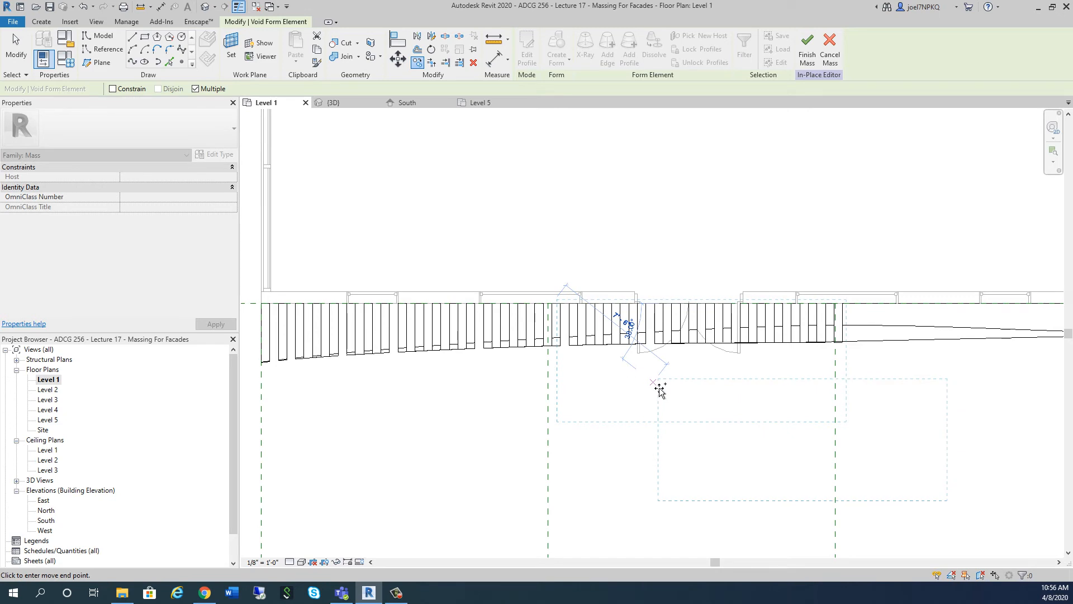
Place another copy of the void set in the last facade section beyond the third reference plane and end the Copy command
{"action": "scroll", "coordinate": [570, 361], "scroll_direction": "down", "scroll_amount": 2}
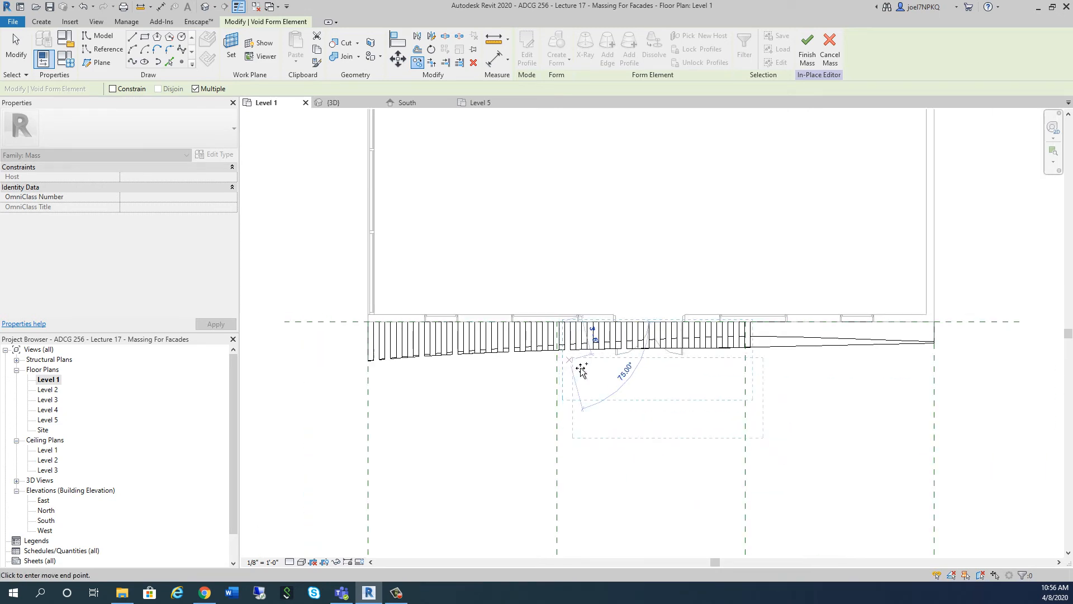
{"action": "scroll", "coordinate": [760, 331], "scroll_direction": "up", "scroll_amount": 3}
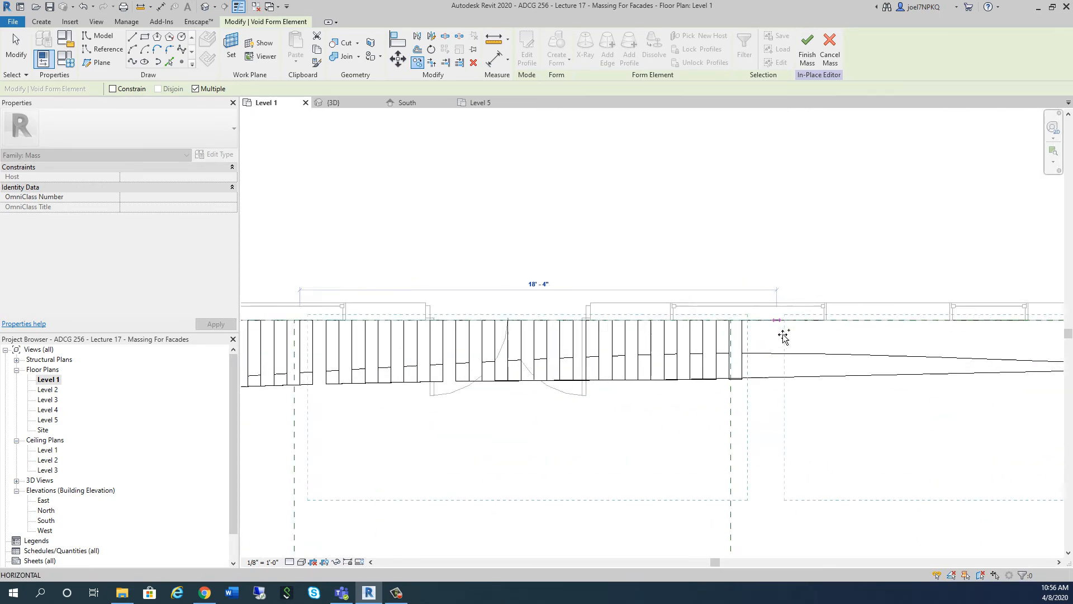
{"action": "scroll", "coordinate": [760, 326], "scroll_direction": "up", "scroll_amount": 2}
{"action": "left_click", "coordinate": [721, 322]}
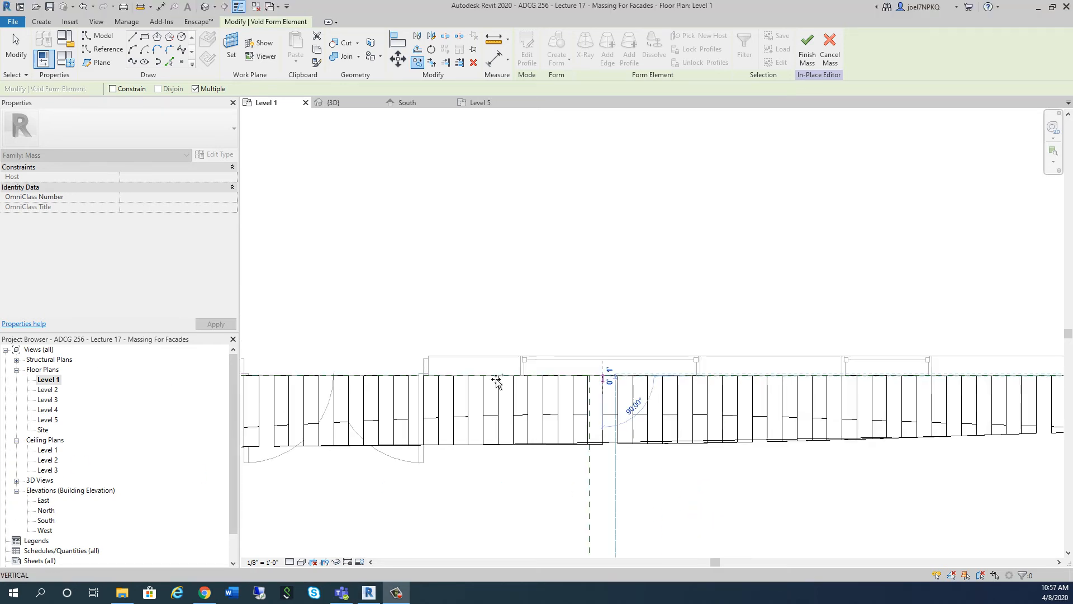
{"action": "scroll", "coordinate": [556, 427], "scroll_direction": "down", "scroll_amount": 3}
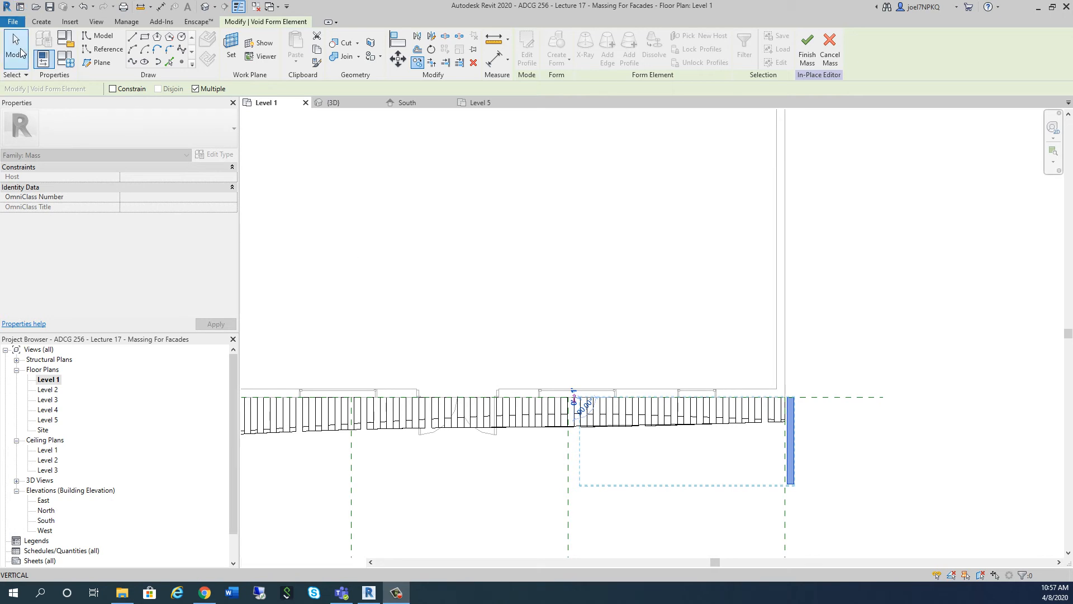
{"action": "left_click", "coordinate": [22, 53]}
Delete the extra void form standing outside the facade beyond the last reference plane
{"action": "scroll", "coordinate": [531, 407], "scroll_direction": "up", "scroll_amount": 4}
{"action": "scroll", "coordinate": [566, 451], "scroll_direction": "down", "scroll_amount": 4}
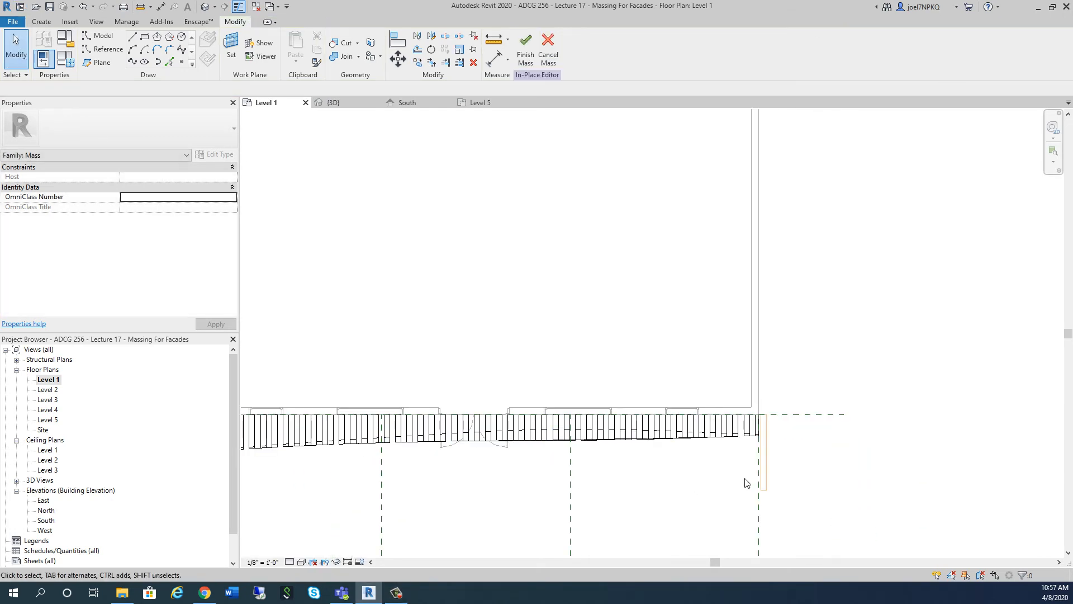
{"action": "scroll", "coordinate": [798, 481], "scroll_direction": "up", "scroll_amount": 4}
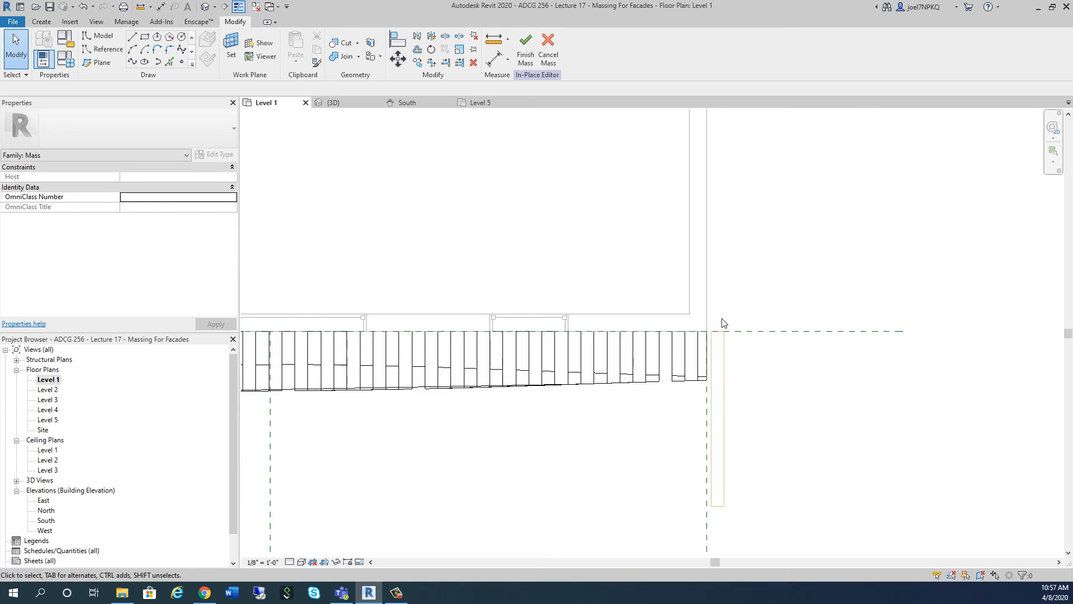
{"action": "left_click", "coordinate": [726, 485]}
{"action": "scroll", "coordinate": [751, 380], "scroll_direction": "down", "scroll_amount": 2}
{"action": "scroll", "coordinate": [790, 326], "scroll_direction": "down", "scroll_amount": 3}
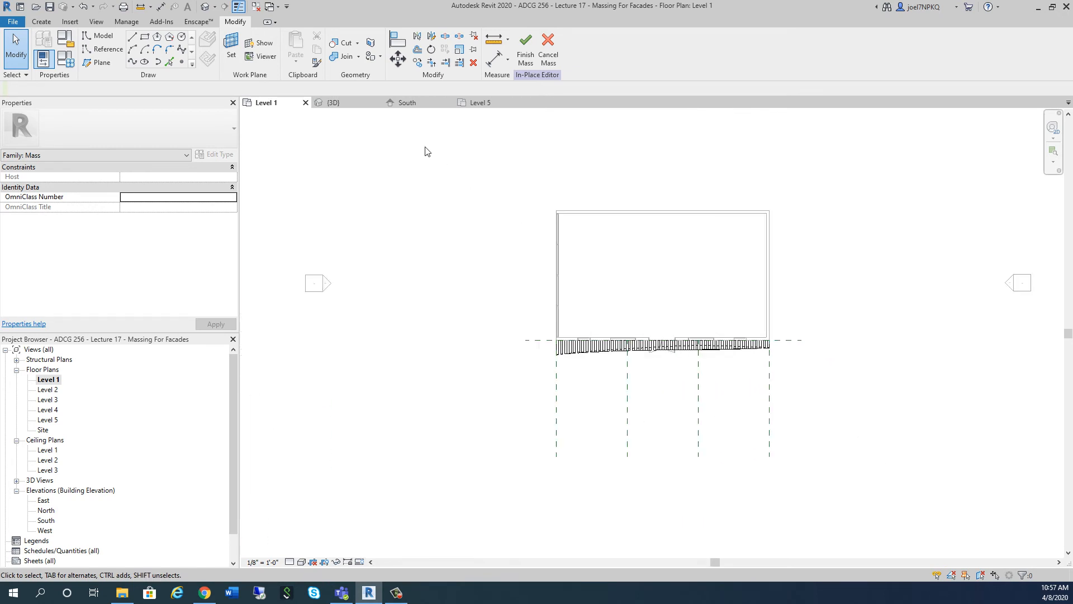
Measure the facade's width between the two outermost vertical reference planes with an aligned dimension, without keeping the dimension
{"action": "left_click", "coordinate": [42, 23]}
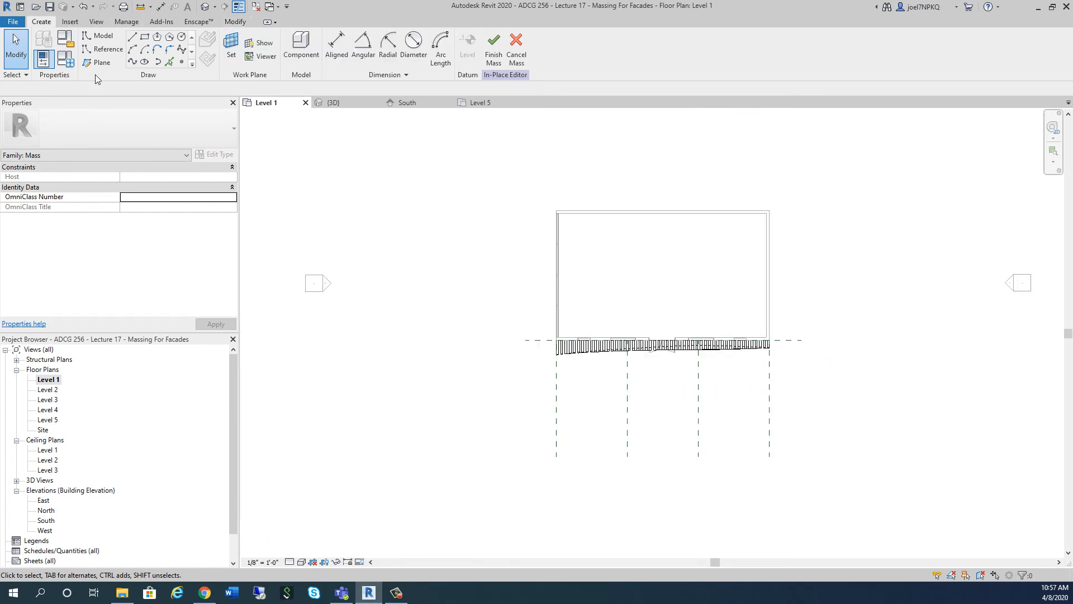
{"action": "left_click", "coordinate": [336, 46]}
{"action": "left_click", "coordinate": [767, 448]}
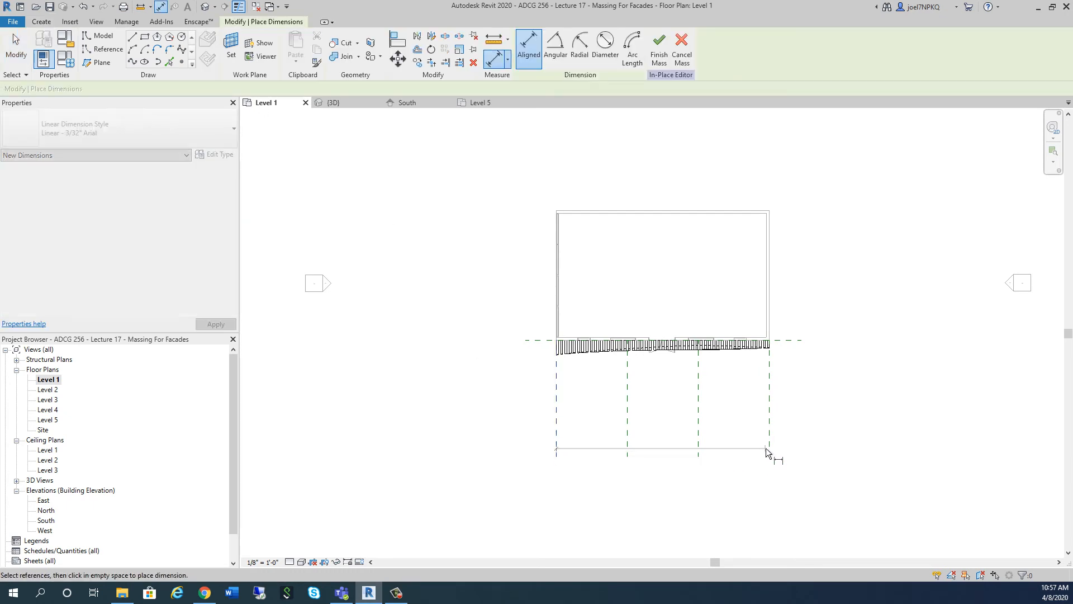
{"action": "scroll", "coordinate": [769, 482], "scroll_direction": "up", "scroll_amount": 3}
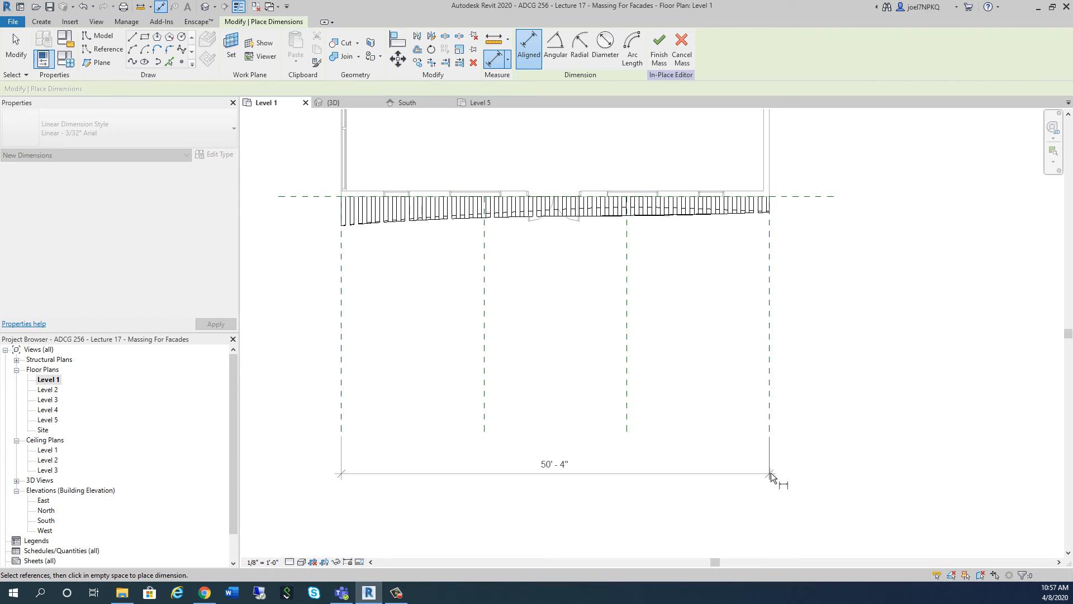
{"action": "left_click", "coordinate": [771, 472]}
{"action": "key", "text": "Escape"}
{"action": "key", "text": "Escape"}
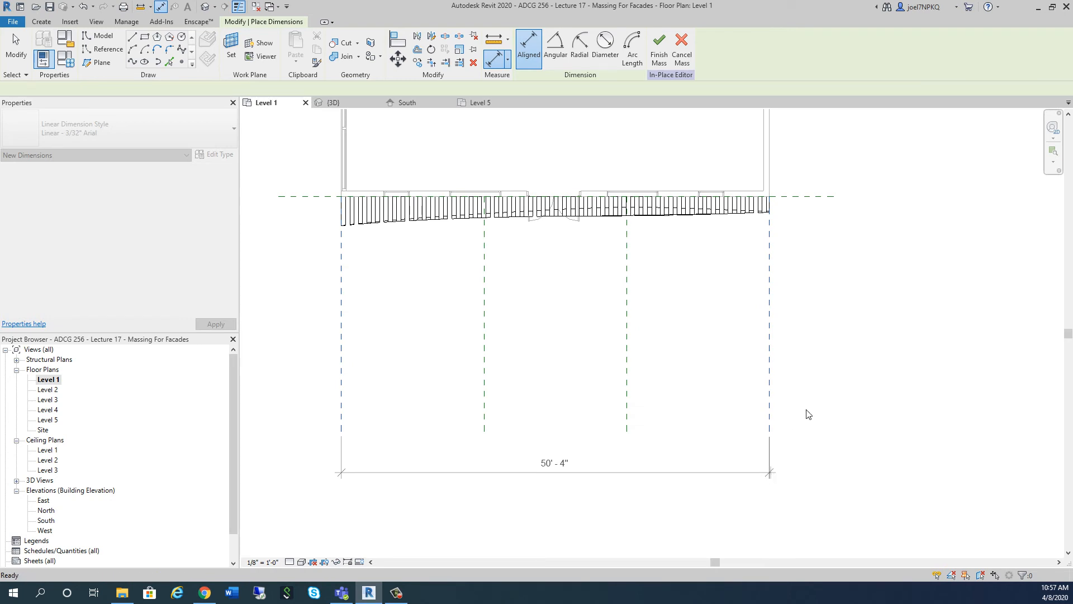
{"action": "scroll", "coordinate": [805, 412], "scroll_direction": "down", "scroll_amount": 3}
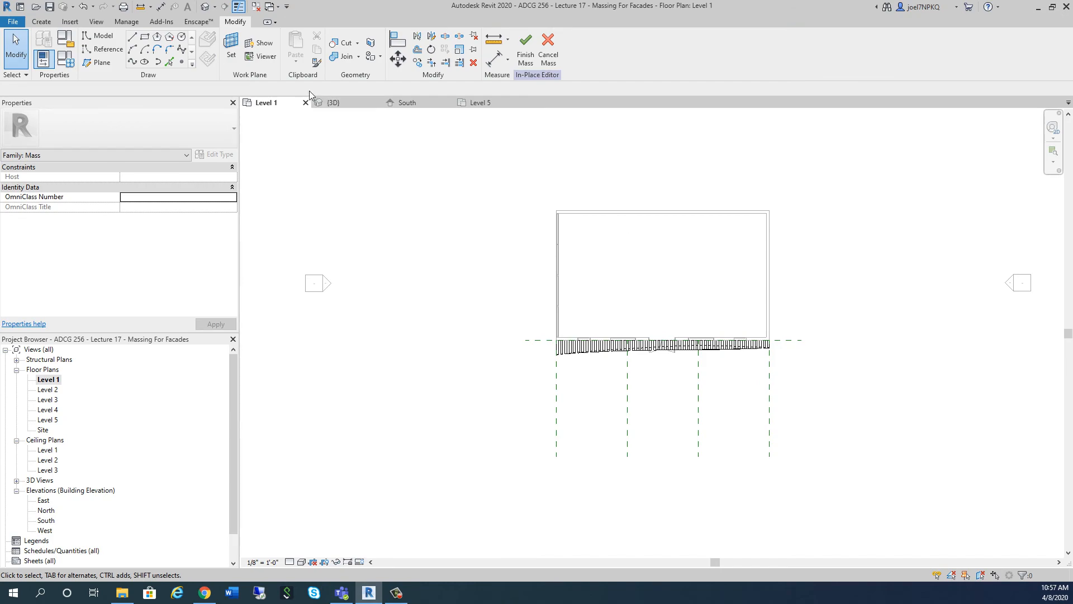
Examine the fully grooved facade from several angles in the 3D view and set its visual style to Hidden Line
{"action": "left_click", "coordinate": [346, 104]}
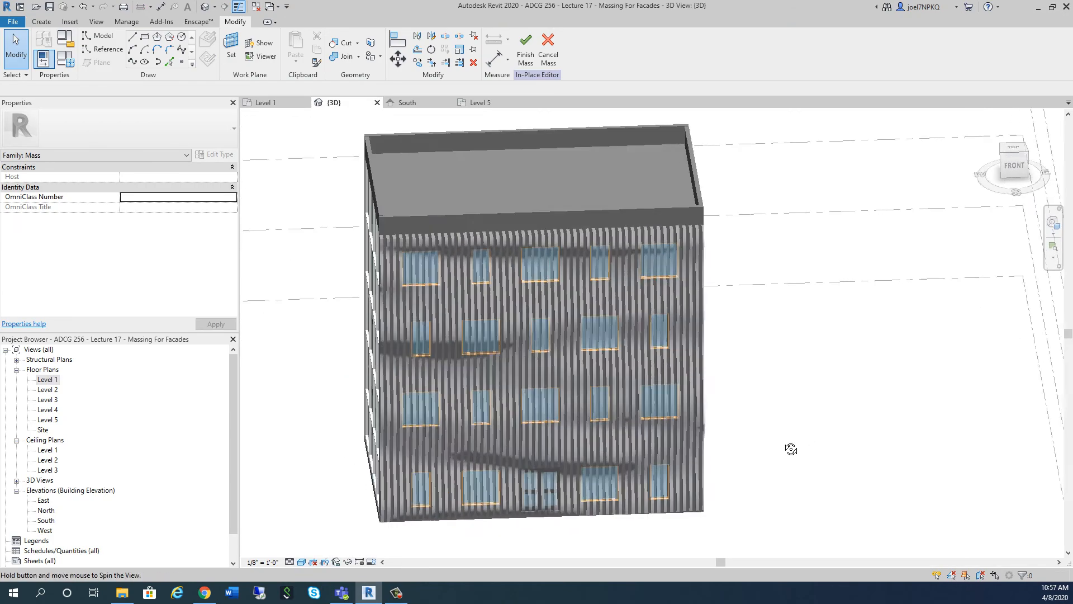
{"action": "middle_click_drag", "start_coordinate": [791, 449], "coordinate": [736, 463], "text": "shift"}
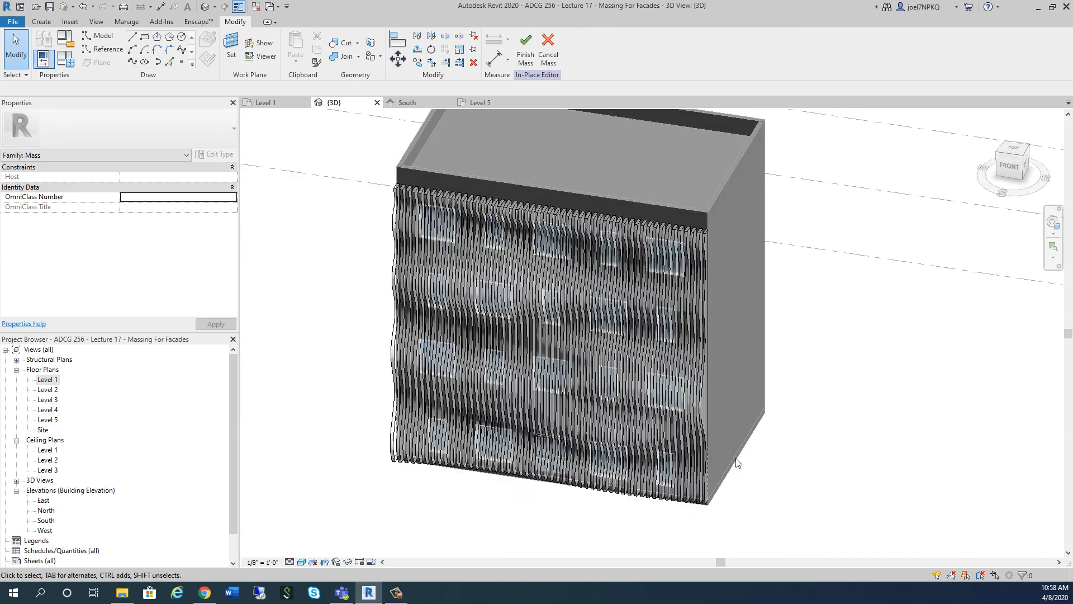
{"action": "middle_click_drag", "start_coordinate": [367, 479], "coordinate": [419, 376], "text": "shift"}
{"action": "scroll", "coordinate": [419, 376], "scroll_direction": "down", "scroll_amount": 3}
{"action": "mouse_move", "coordinate": [422, 431]}
{"action": "middle_mouse_down", "text": "shift"}
{"action": "mouse_move", "coordinate": [425, 446]}
{"action": "mouse_move", "coordinate": [412, 453]}
{"action": "middle_mouse_up", "text": "shift"}
{"action": "scroll", "coordinate": [411, 453], "scroll_direction": "up", "scroll_amount": 5}
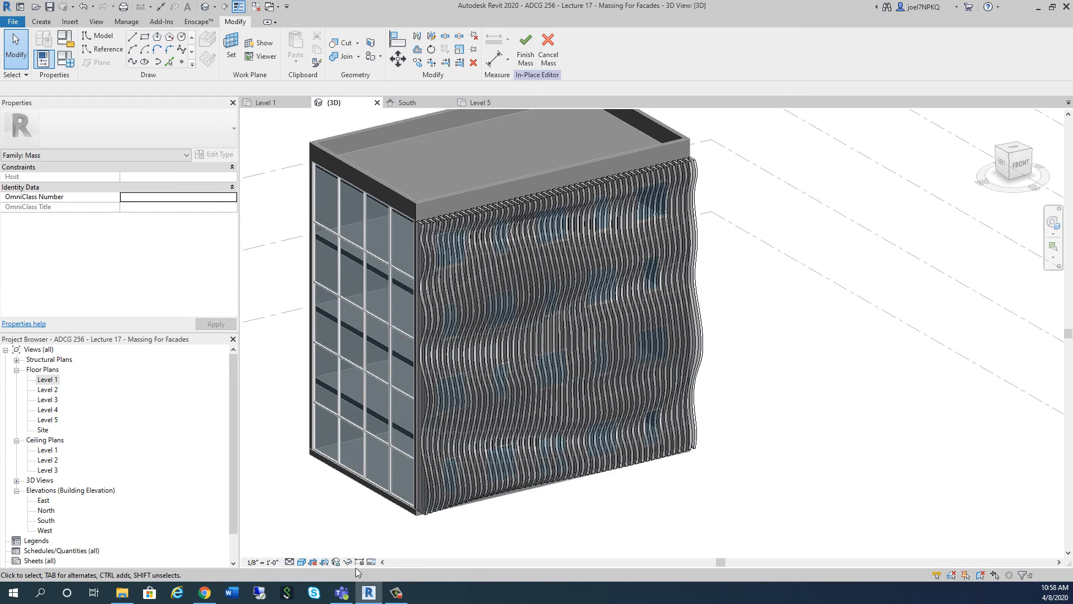
{"action": "left_click", "coordinate": [303, 563]}
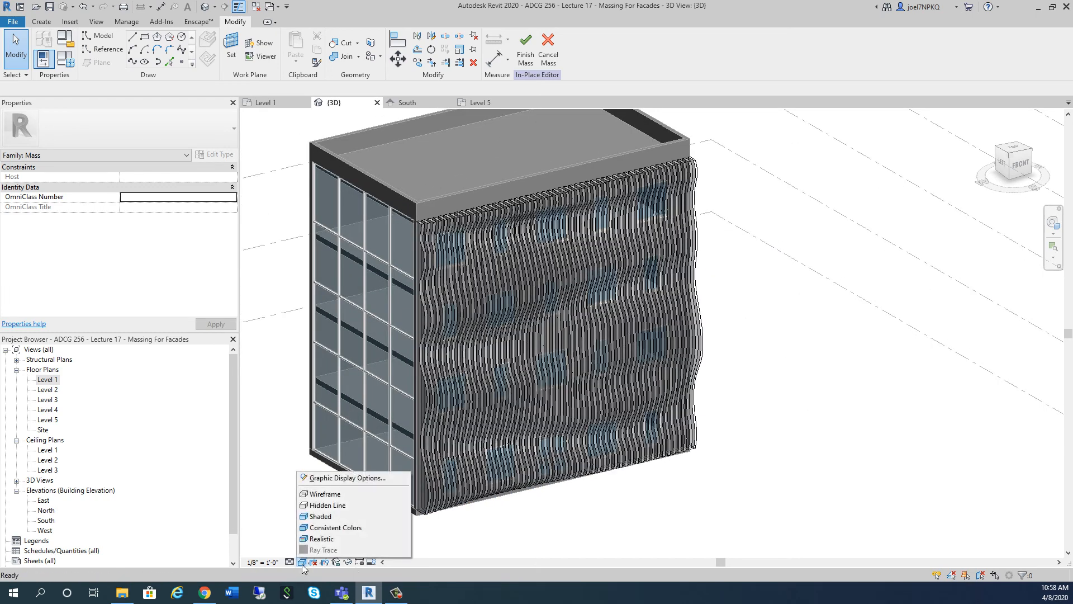
{"action": "left_click", "coordinate": [328, 506]}
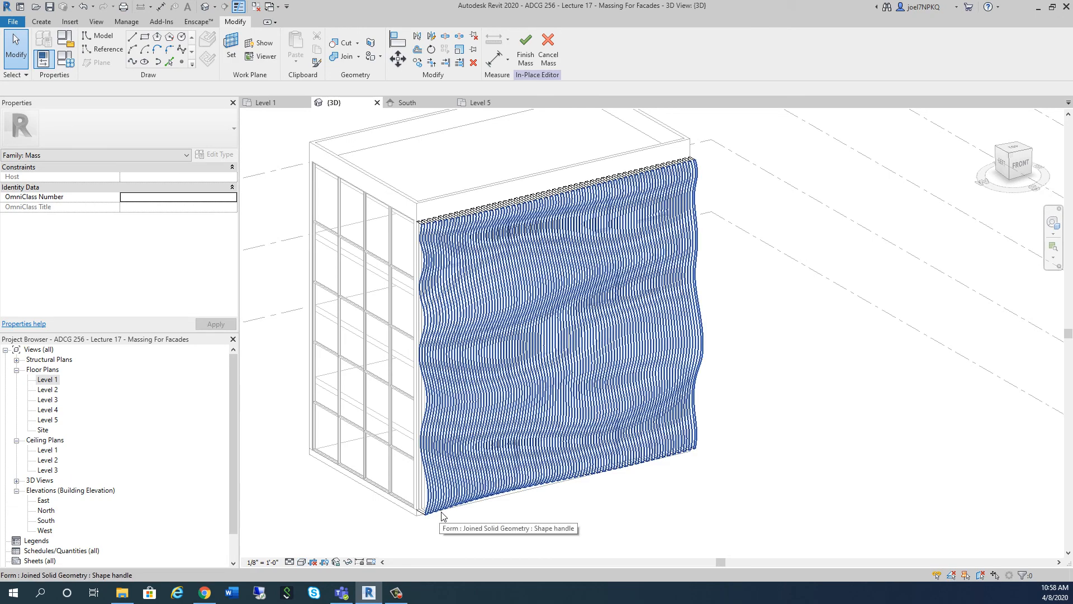
Select the whole grooved facade form in the 3D view and open its material assignment for editing
{"action": "scroll", "coordinate": [408, 225], "scroll_direction": "up", "scroll_amount": 3}
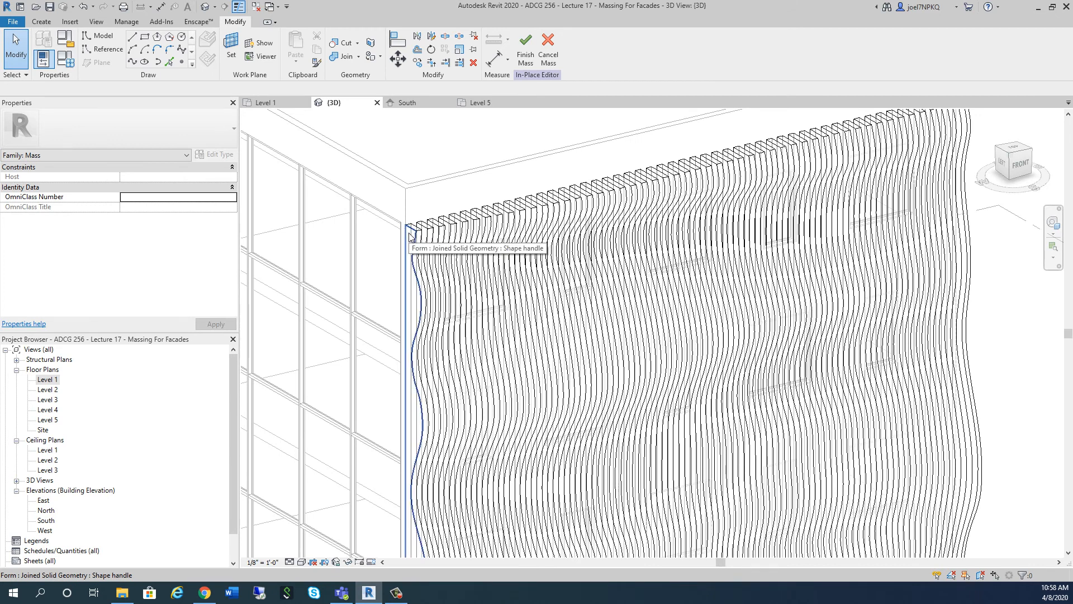
{"action": "key", "text": "Tab"}
{"action": "left_click", "coordinate": [413, 238]}
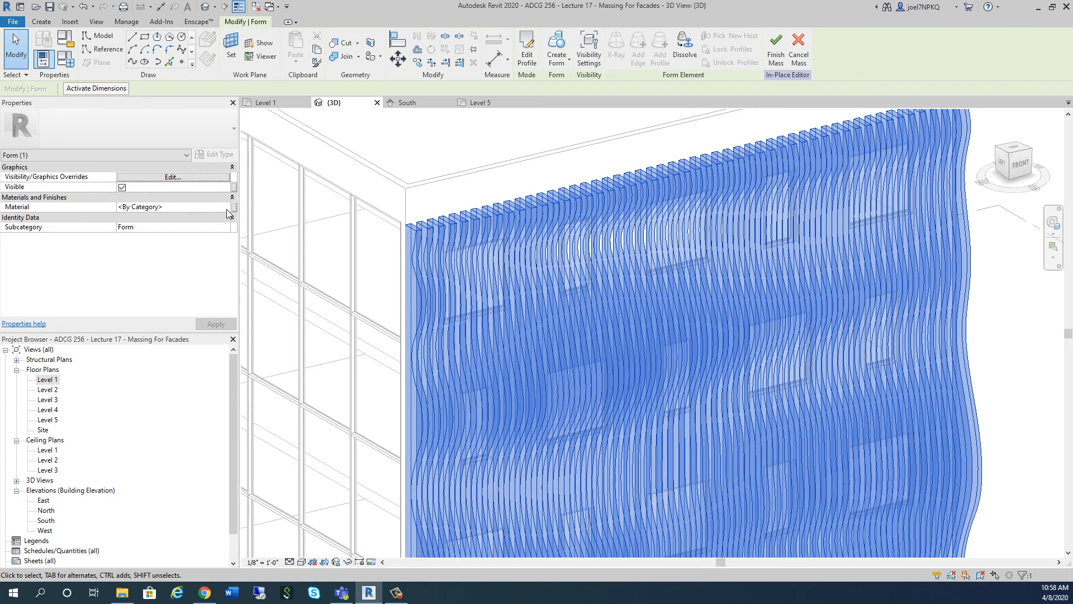
{"action": "left_click", "coordinate": [229, 208]}
{"action": "left_click", "coordinate": [226, 207]}
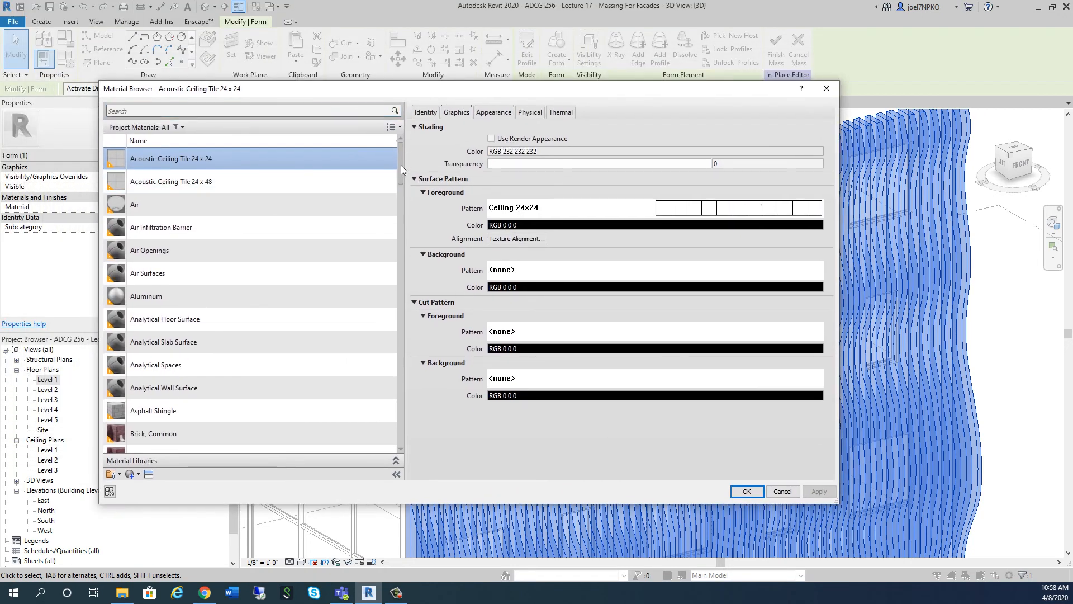
Duplicate the Wood - Stained material and name the copy Wood - Birch
{"action": "left_click_drag", "start_coordinate": [401, 166], "coordinate": [396, 438]}
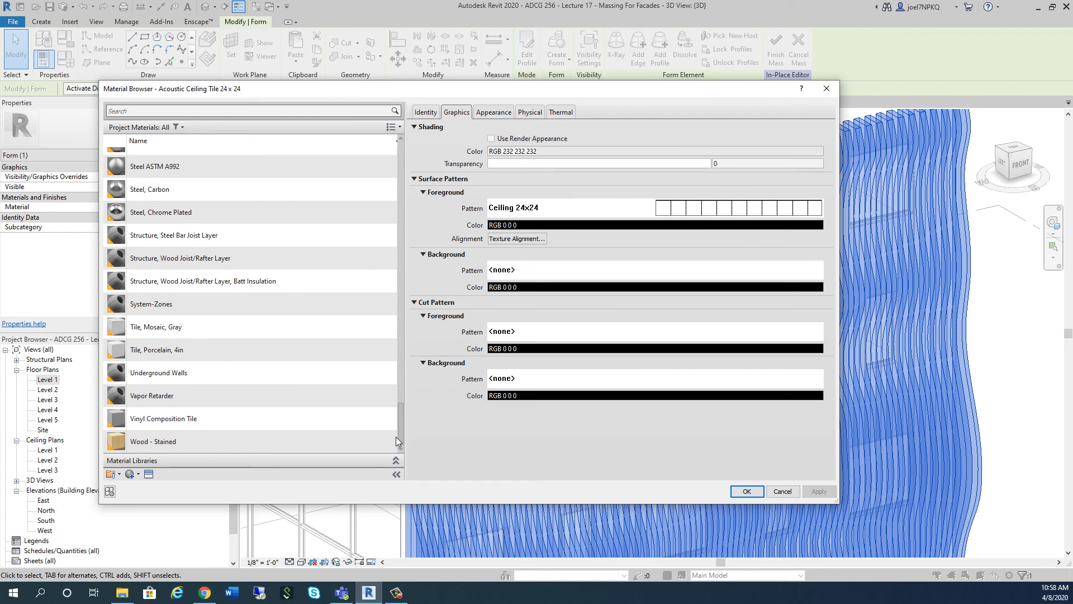
{"action": "left_click", "coordinate": [284, 444]}
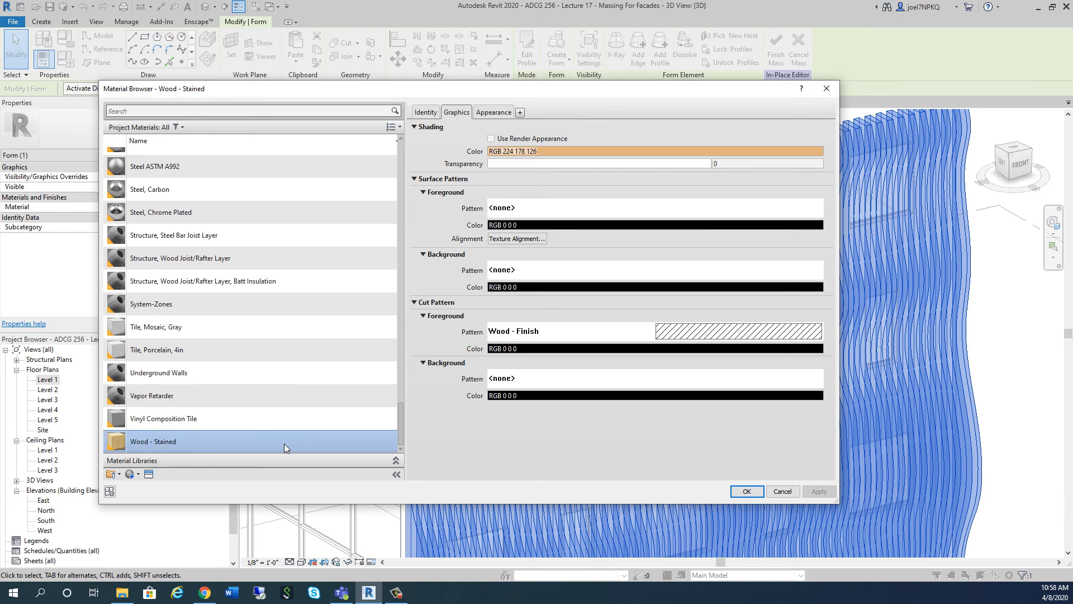
{"action": "right_click", "coordinate": [234, 441]}
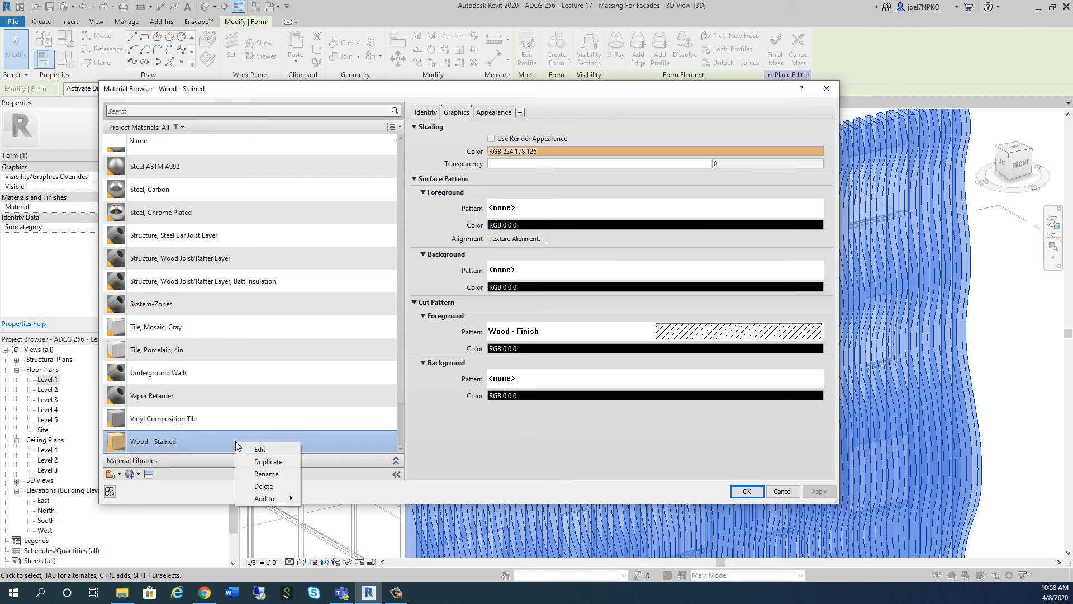
{"action": "left_click", "coordinate": [269, 461]}
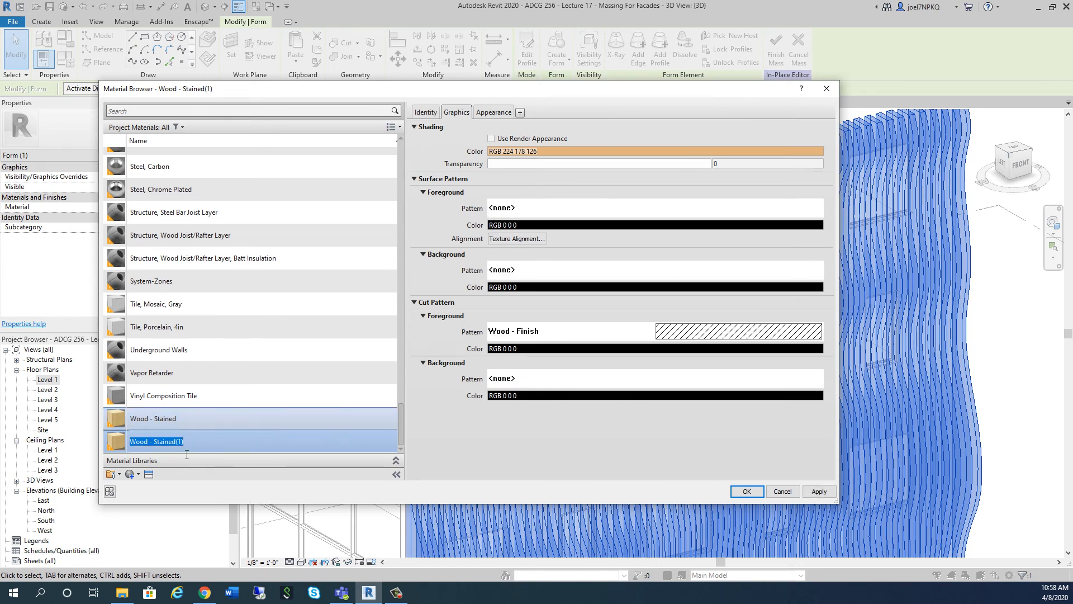
{"action": "double_click", "coordinate": [162, 447]}
{"action": "type", "text": "Birc"}
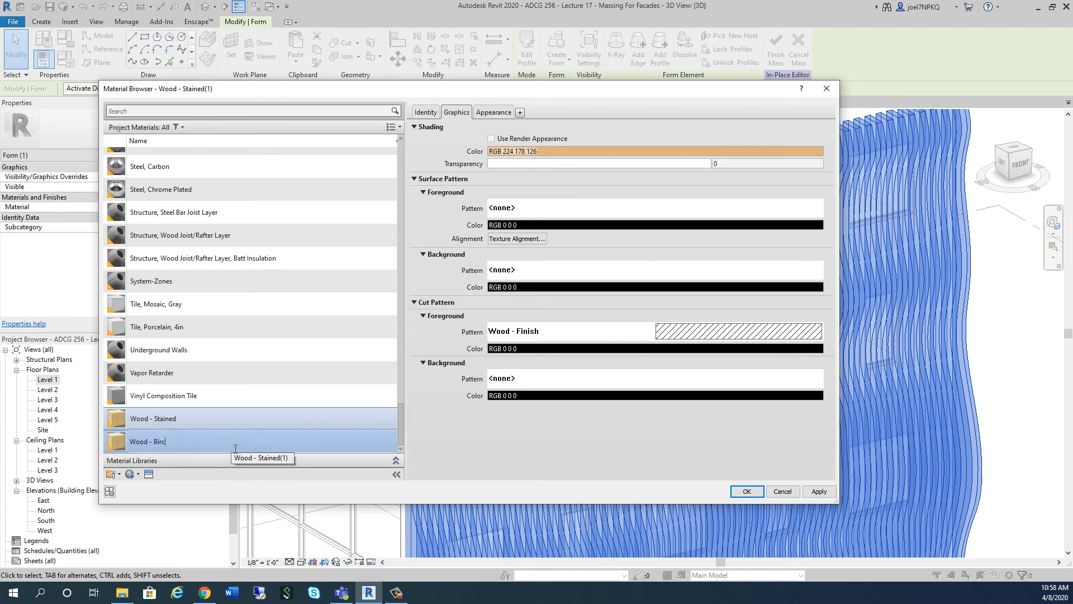
{"action": "type", "text": "h"}
{"action": "key", "text": "Return"}
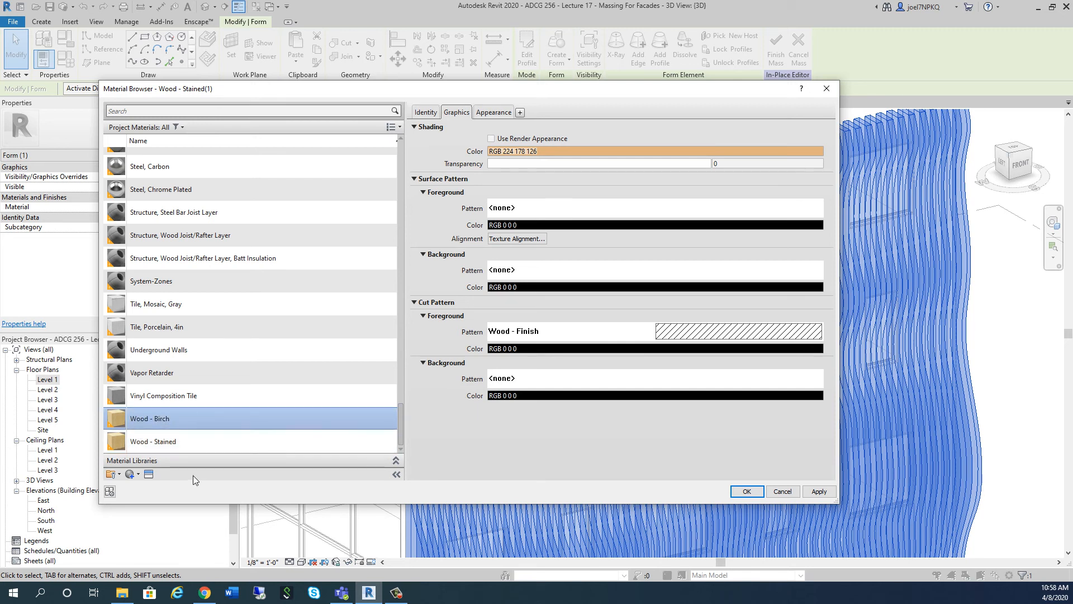
Search the asset library for birch and replace the new material's appearance with the Birch - Glossy wood asset
{"action": "left_click", "coordinate": [149, 475]}
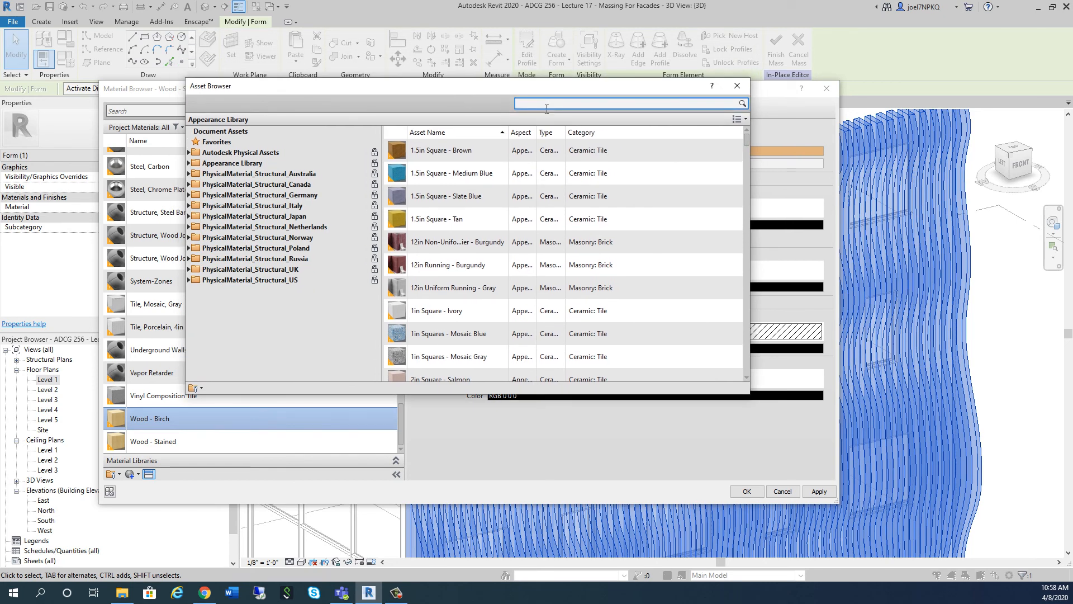
{"action": "type", "text": "birch"}
{"action": "key", "text": "Return"}
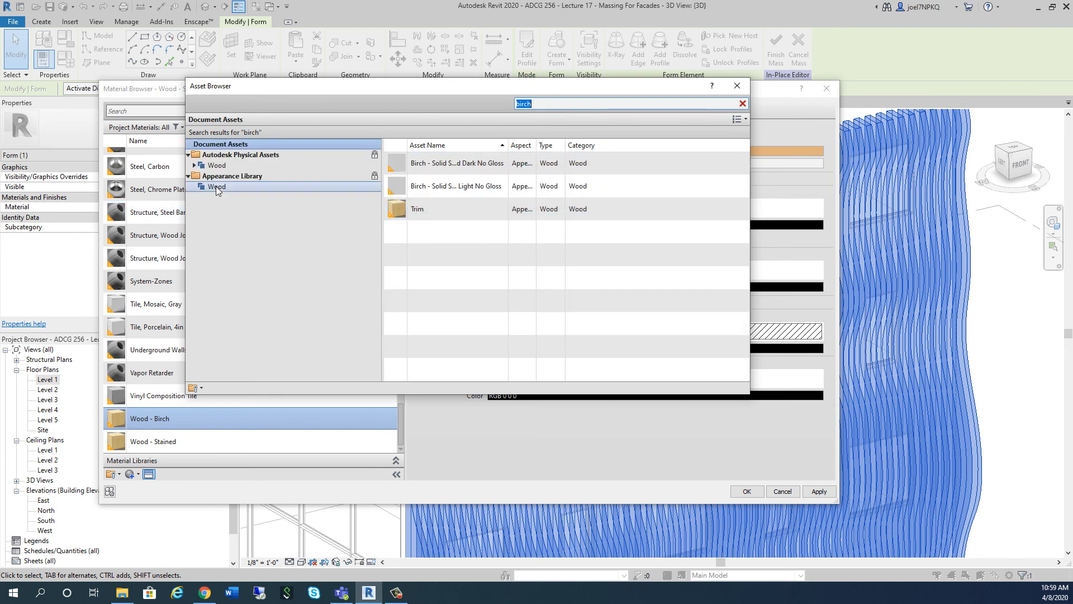
{"action": "left_click", "coordinate": [217, 188]}
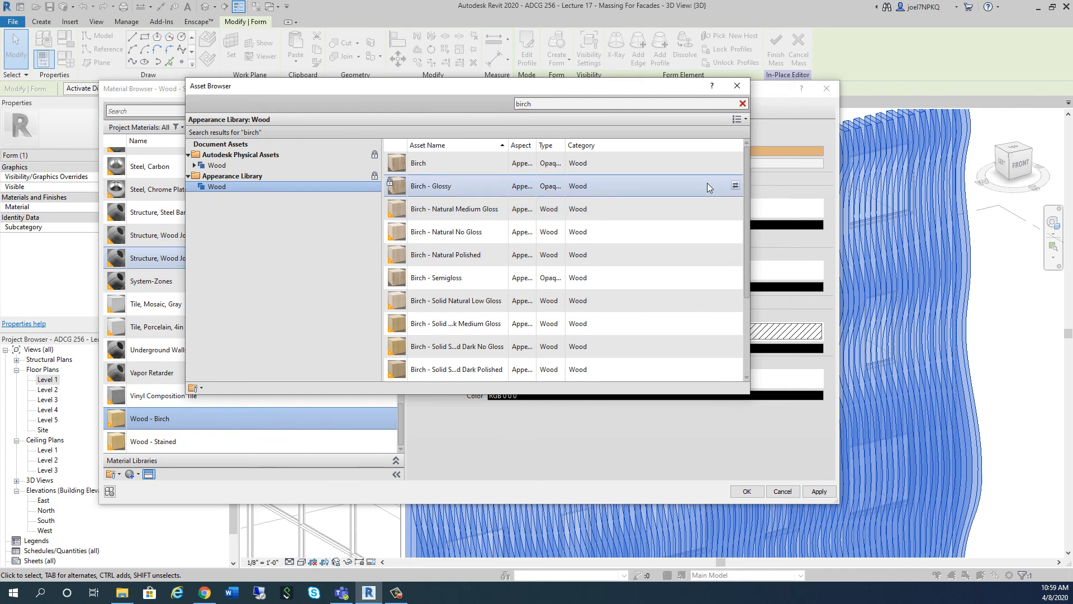
{"action": "left_click", "coordinate": [736, 186]}
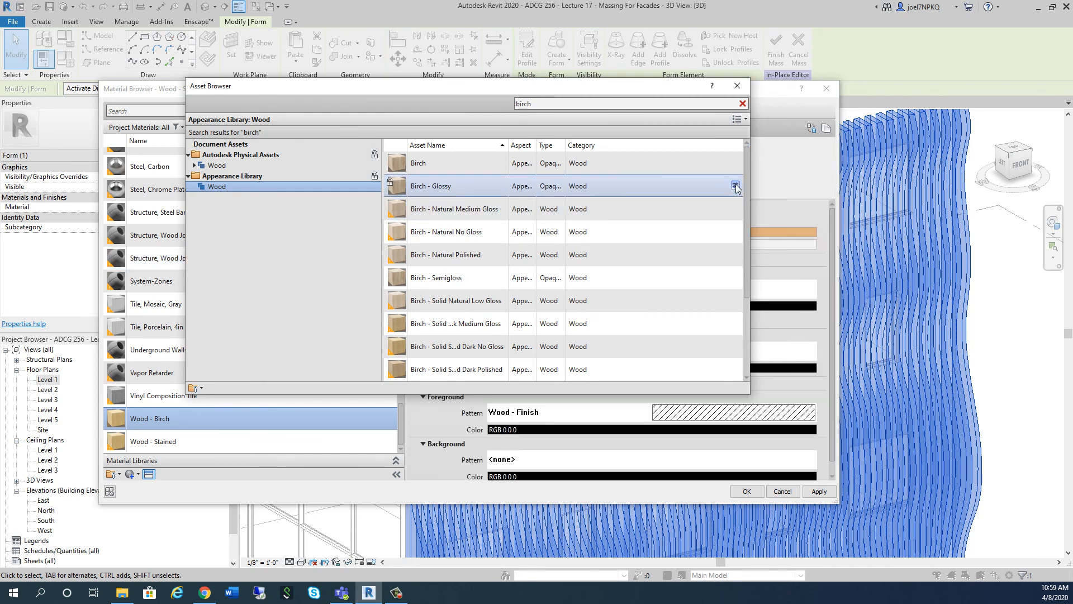
{"action": "left_click", "coordinate": [739, 84]}
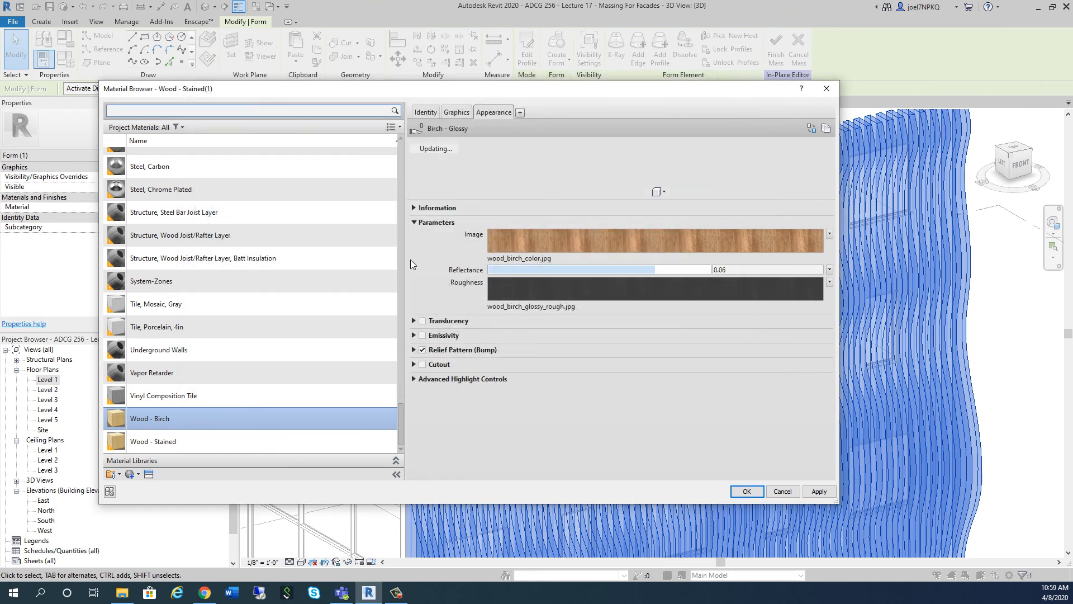
Check the Wood - Birch material's settings, apply it to the facade form and deselect the form
{"action": "left_click", "coordinate": [456, 112]}
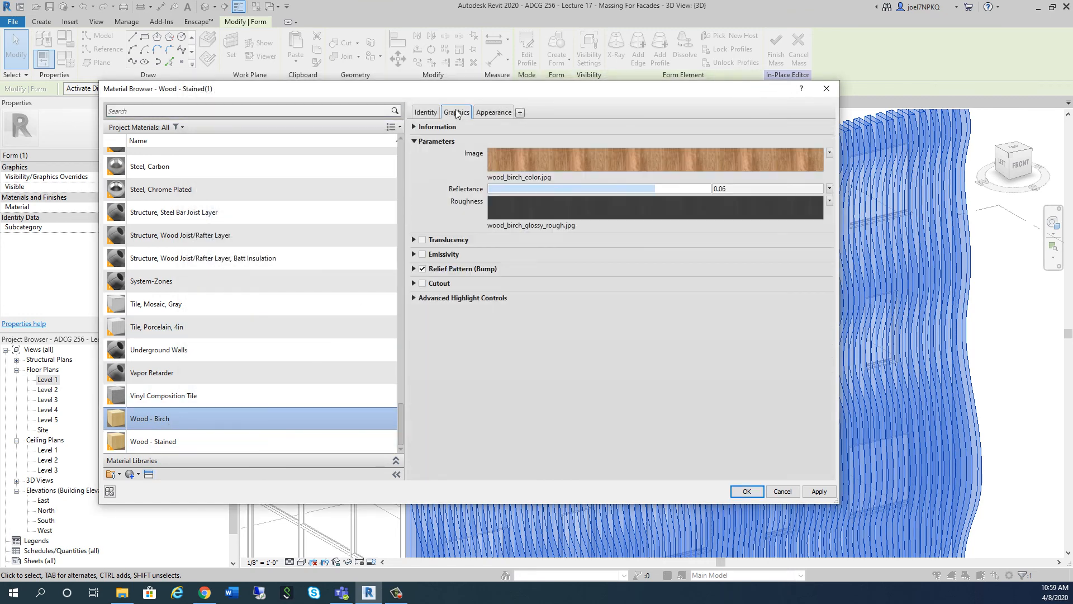
{"action": "left_click", "coordinate": [426, 112]}
{"action": "left_click", "coordinate": [498, 113]}
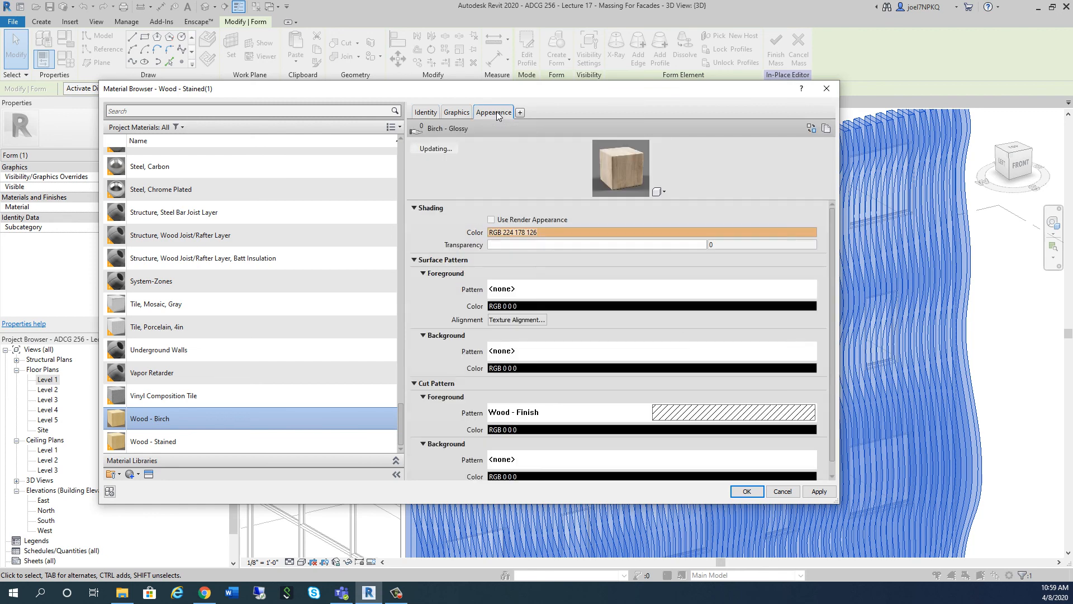
{"action": "left_click", "coordinate": [819, 491]}
{"action": "left_click", "coordinate": [746, 491]}
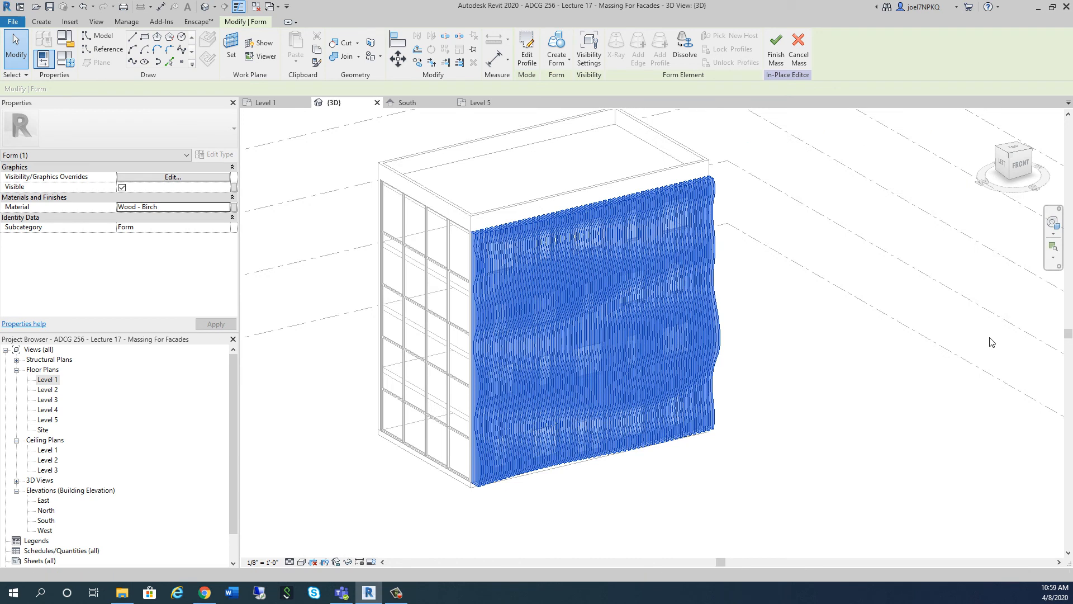
{"action": "left_click", "coordinate": [750, 460]}
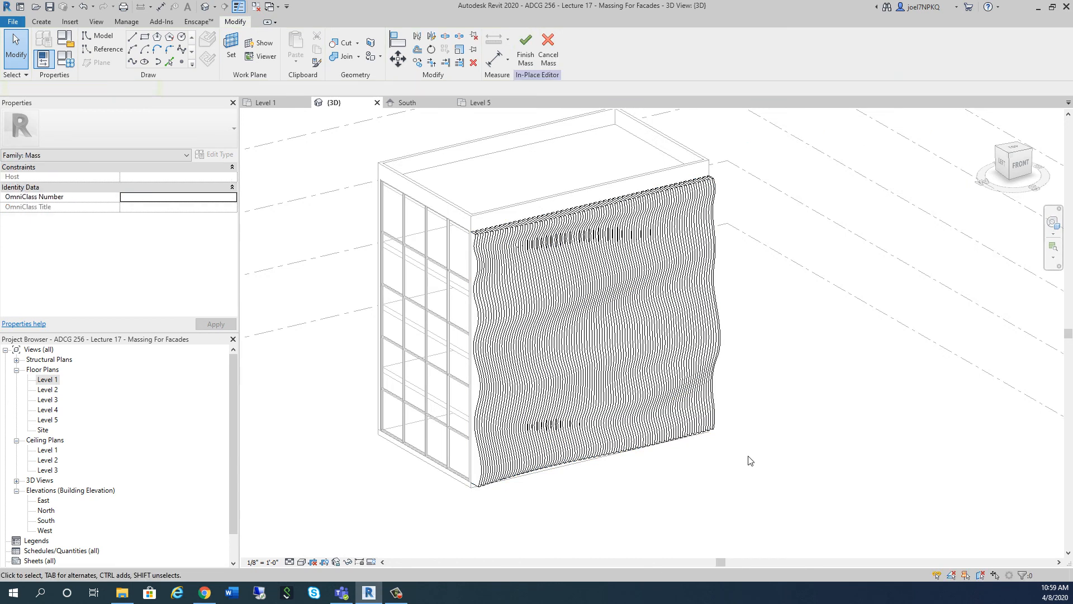
Set the 3D view to the Shaded visual style and Fine detail level, and view the facade from the front
{"action": "left_click", "coordinate": [303, 561]}
{"action": "left_click", "coordinate": [316, 520]}
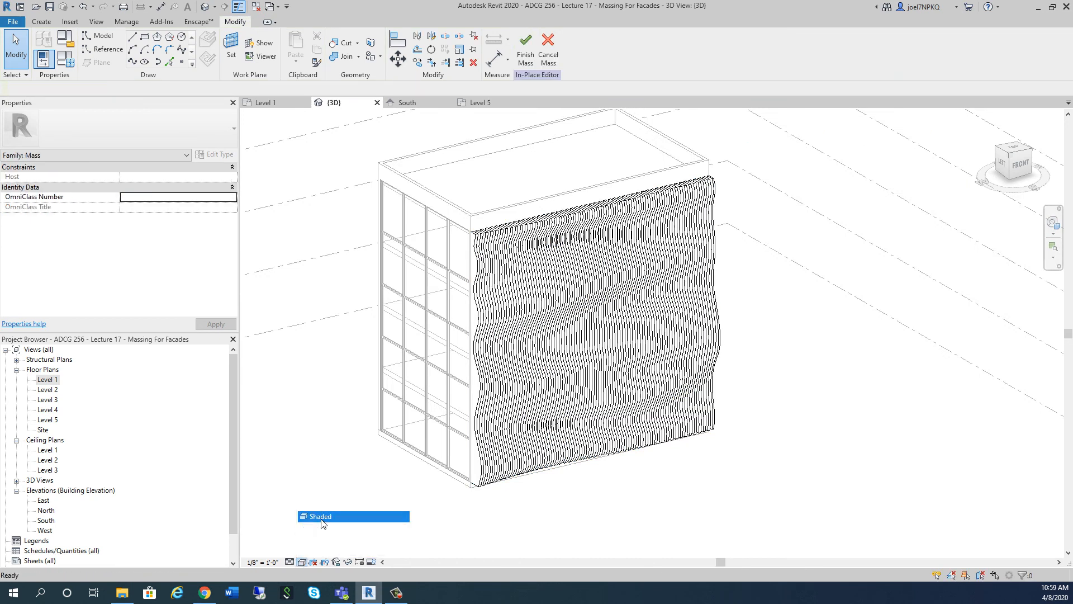
{"action": "left_click", "coordinate": [289, 562]}
{"action": "left_click", "coordinate": [303, 550]}
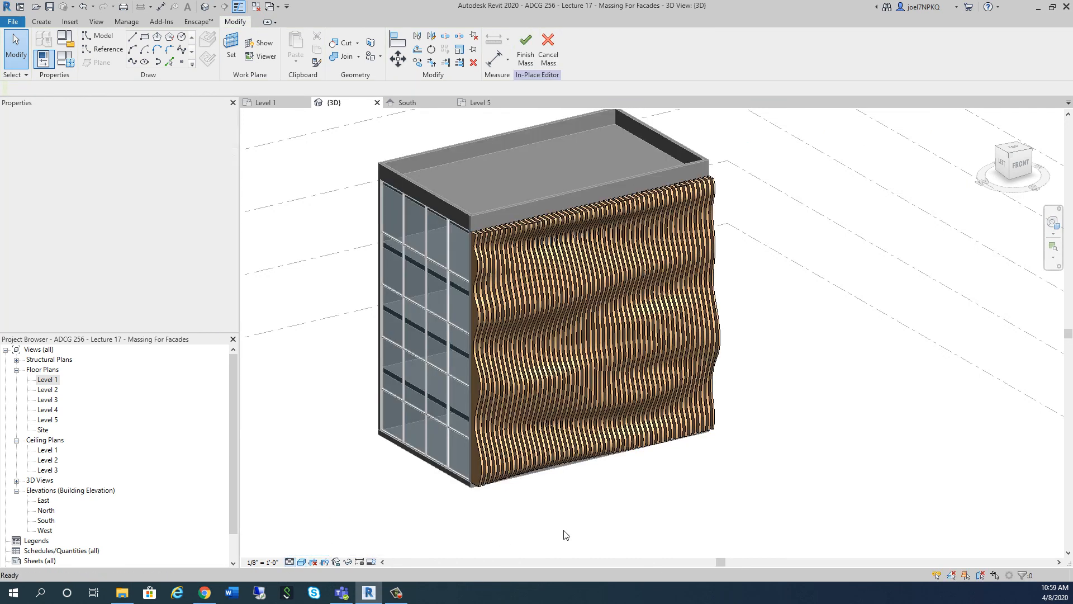
{"action": "mouse_move", "coordinate": [587, 522]}
{"action": "middle_mouse_down", "text": "shift"}
{"action": "mouse_move", "coordinate": [701, 474]}
{"action": "mouse_move", "coordinate": [500, 492]}
{"action": "mouse_move", "coordinate": [754, 462]}
{"action": "mouse_move", "coordinate": [724, 463]}
{"action": "mouse_move", "coordinate": [647, 425]}
{"action": "mouse_move", "coordinate": [911, 466]}
{"action": "mouse_move", "coordinate": [891, 441]}
{"action": "middle_mouse_up", "text": "shift"}
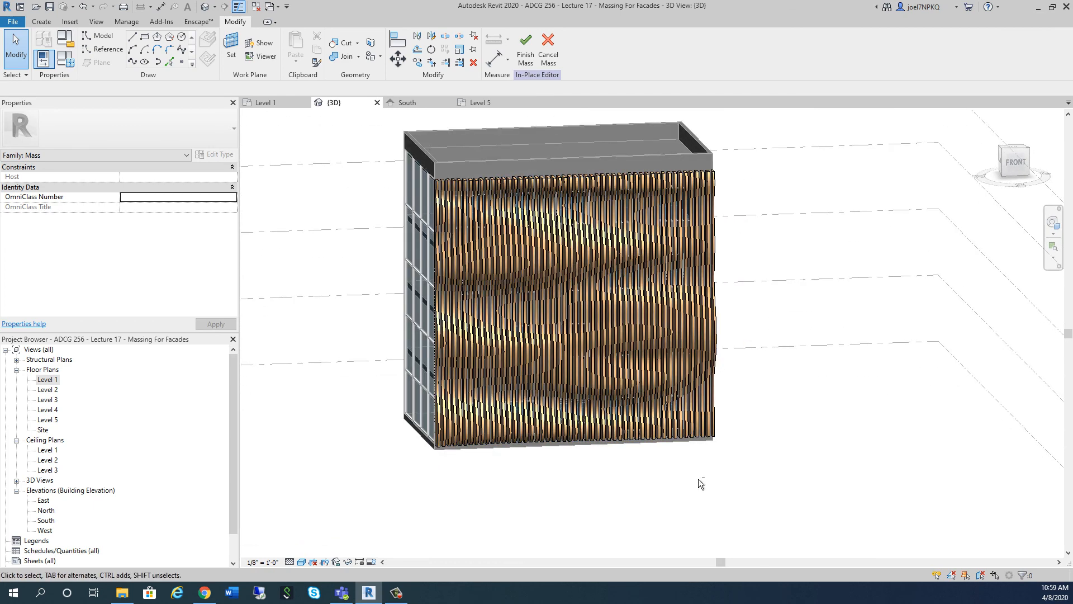
Finish the in-place facade mass from the South elevation, check it in the 3D view and return to the South elevation
{"action": "left_click", "coordinate": [439, 101]}
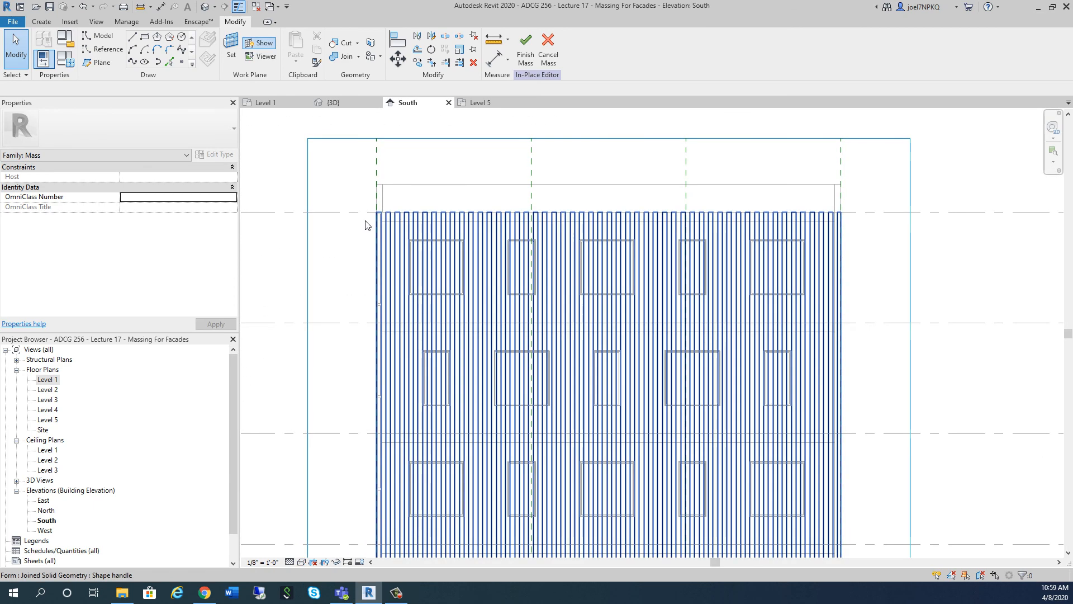
{"action": "scroll", "coordinate": [352, 190], "scroll_direction": "down", "scroll_amount": 2}
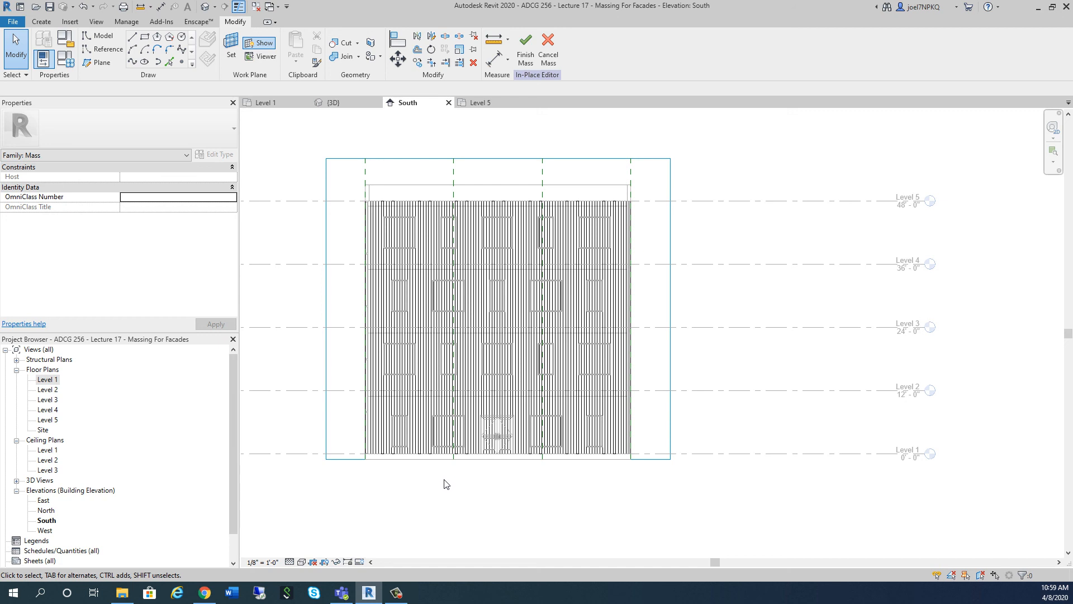
{"action": "left_click", "coordinate": [525, 56]}
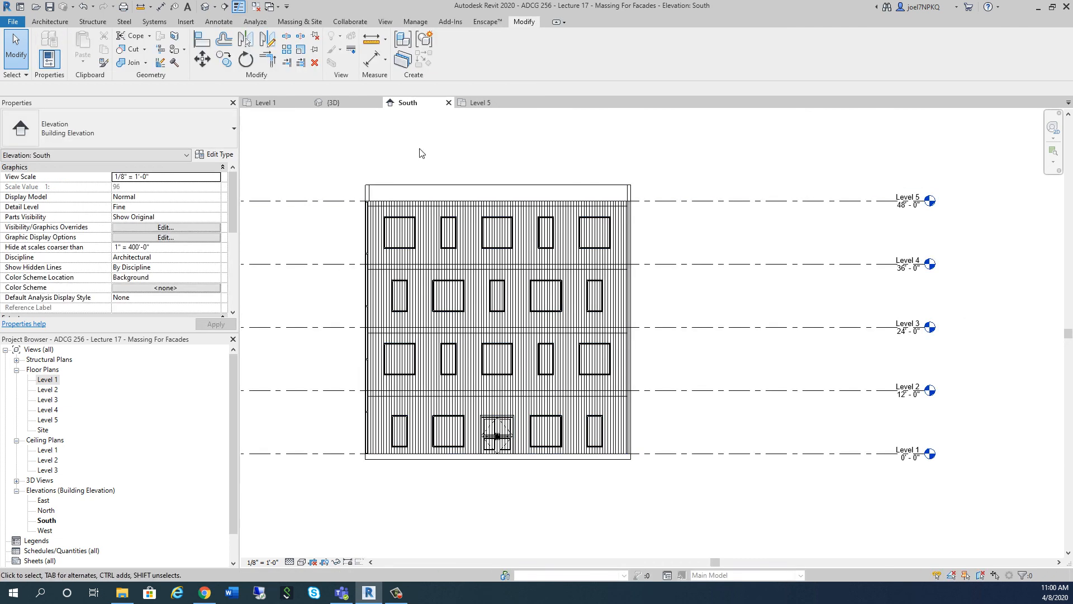
{"action": "left_click", "coordinate": [334, 102]}
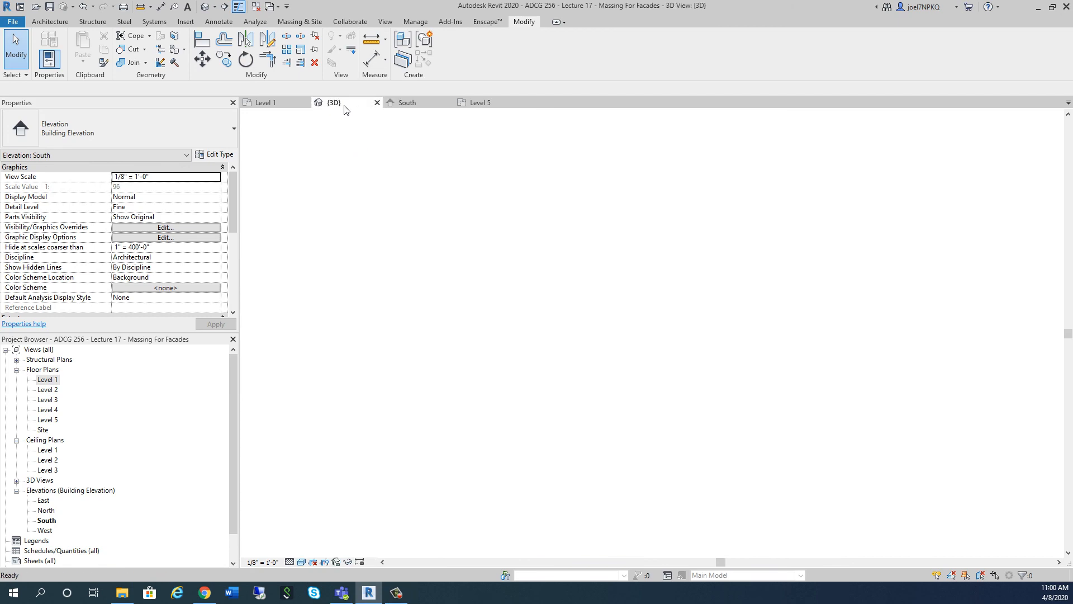
{"action": "middle_click_drag", "start_coordinate": [796, 439], "coordinate": [696, 439], "text": "shift"}
{"action": "left_click", "coordinate": [408, 103]}
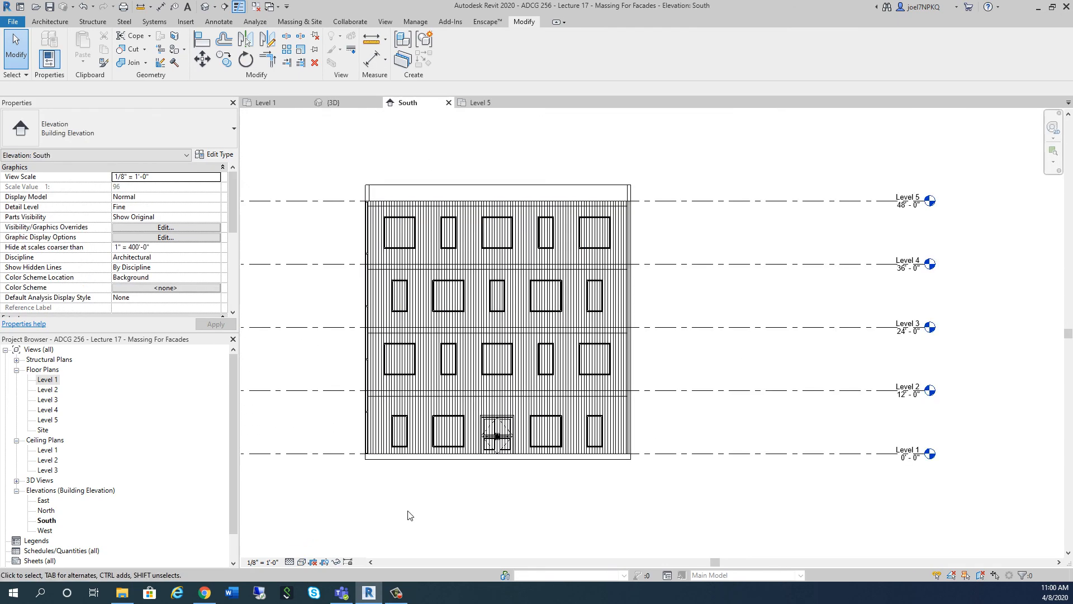